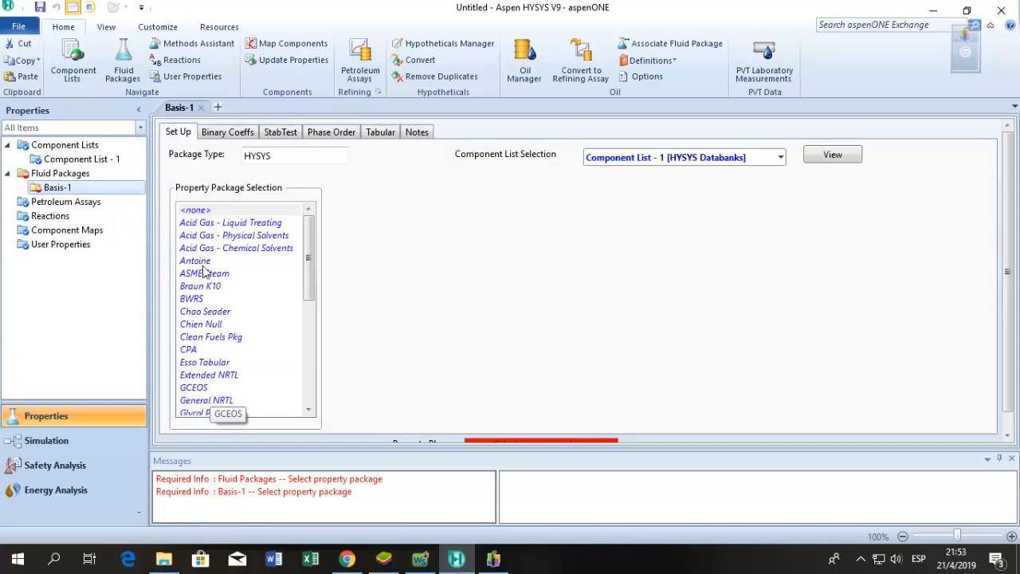
# Choose the Antoine property package for Basis-1 and enter the simulation environment
pyautogui.click(204, 266)
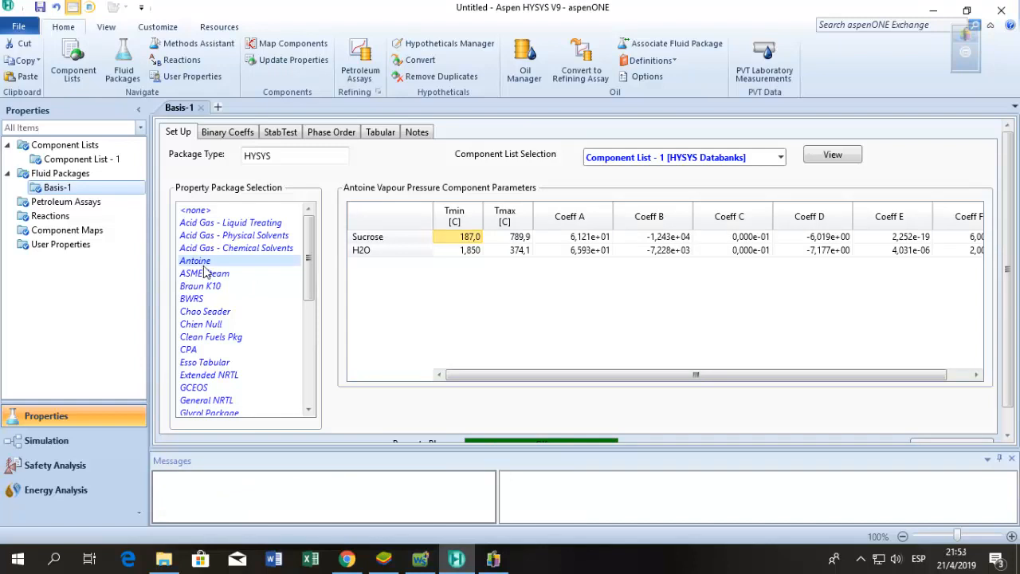
pyautogui.click(46, 440)
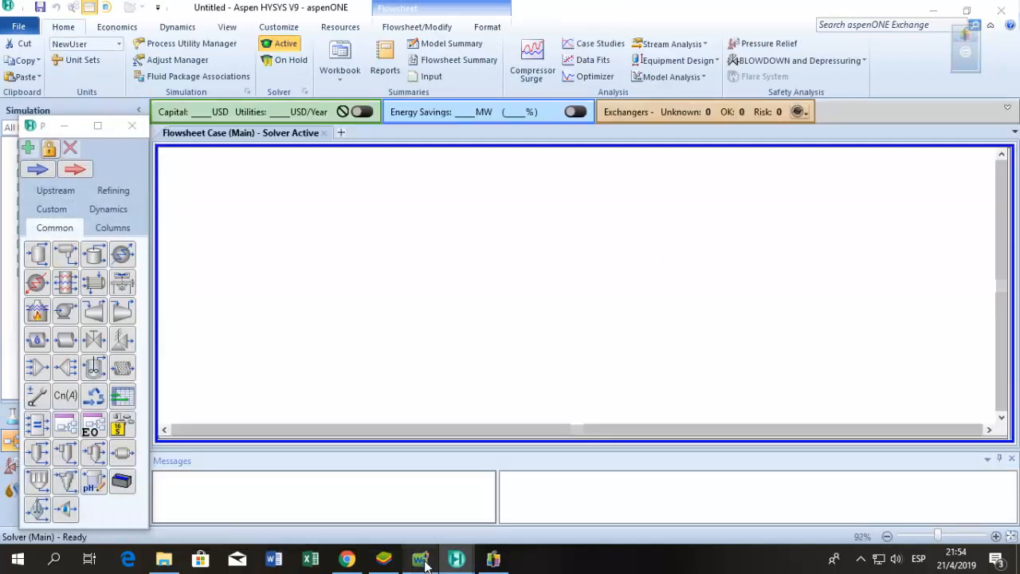
# Consult the process scheme in the annotation workspace, and place a material stream and a Balance operation on the Aspen HYSYS flowsheet
pyautogui.click(423, 561)
pyautogui.click(969, 514)
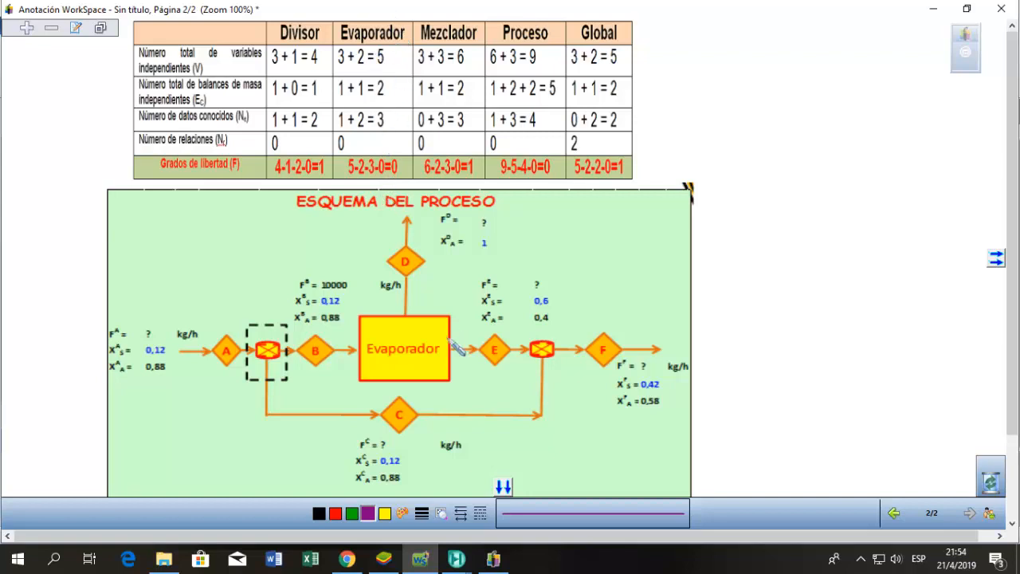
pyautogui.click(456, 559)
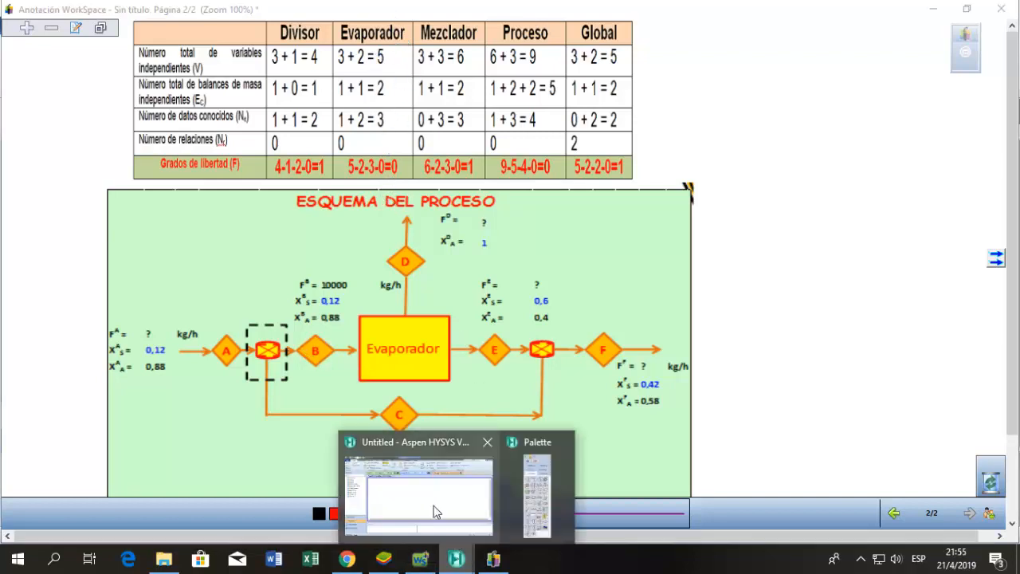
pyautogui.click(437, 508)
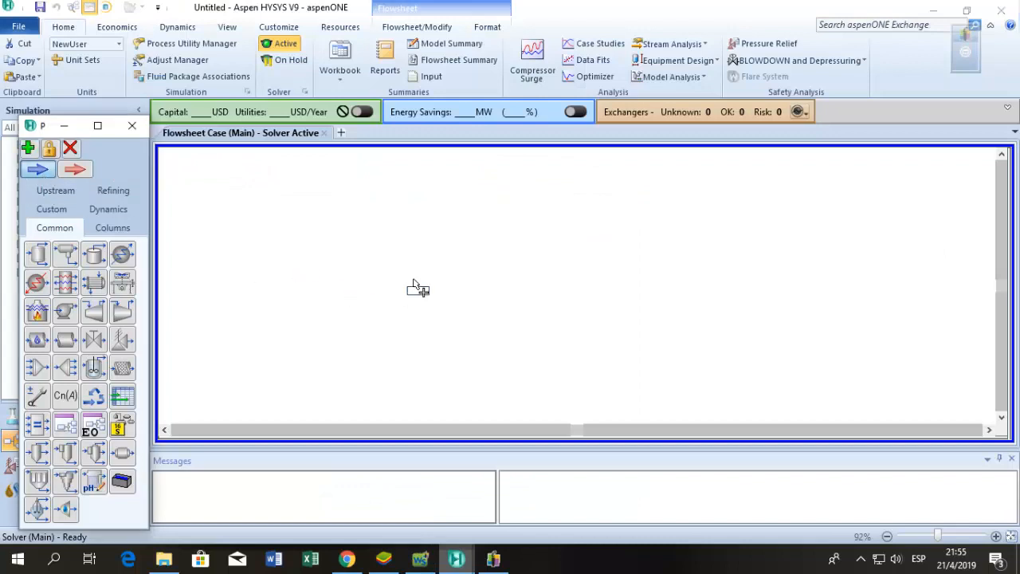
pyautogui.click(390, 270)
pyautogui.click(45, 423)
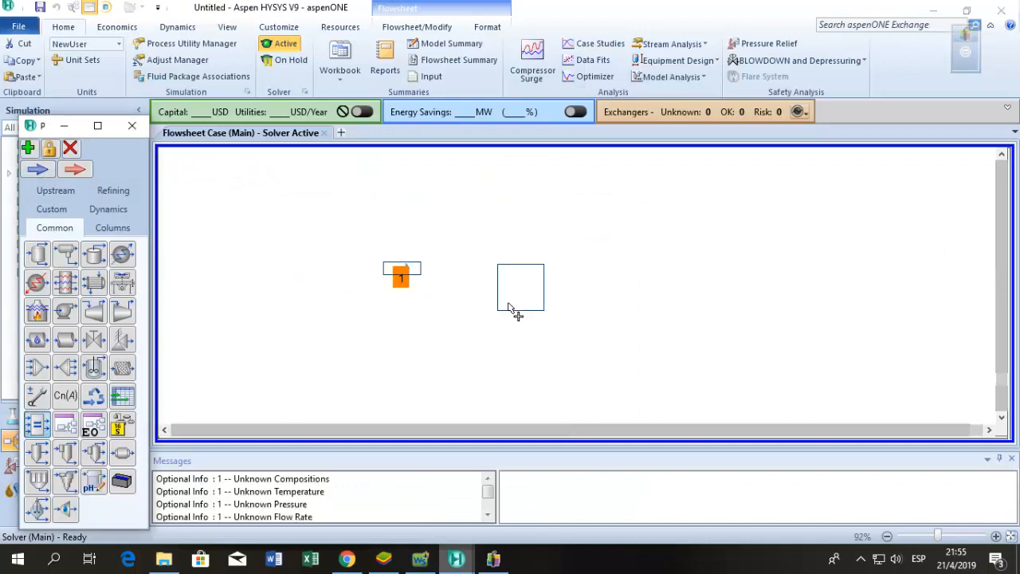
pyautogui.click(453, 300)
# Add two more material streams, one above and one to the right of the Balance block, and shift the block slightly right
pyautogui.click(32, 174)
pyautogui.click(482, 198)
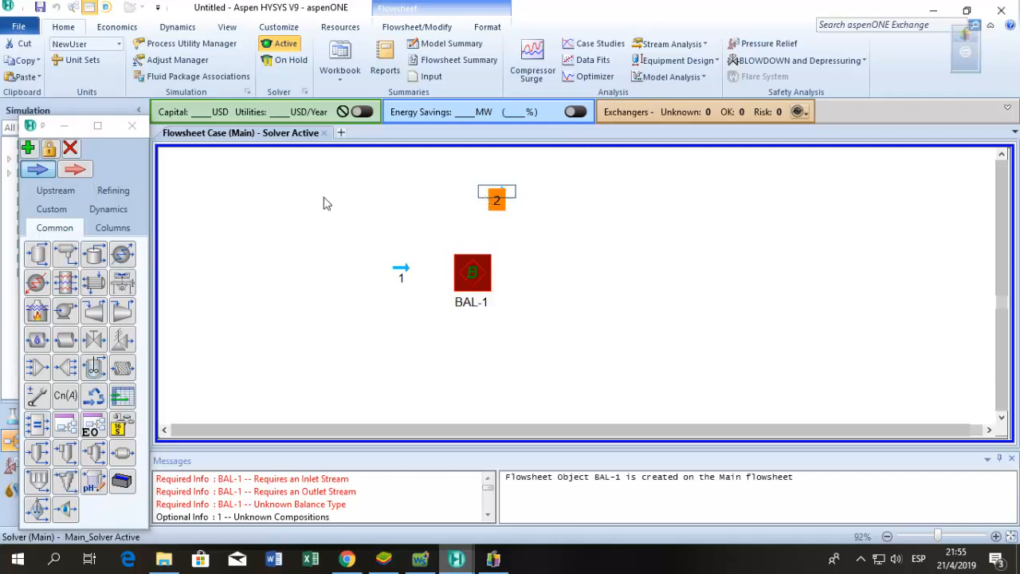
pyautogui.click(37, 171)
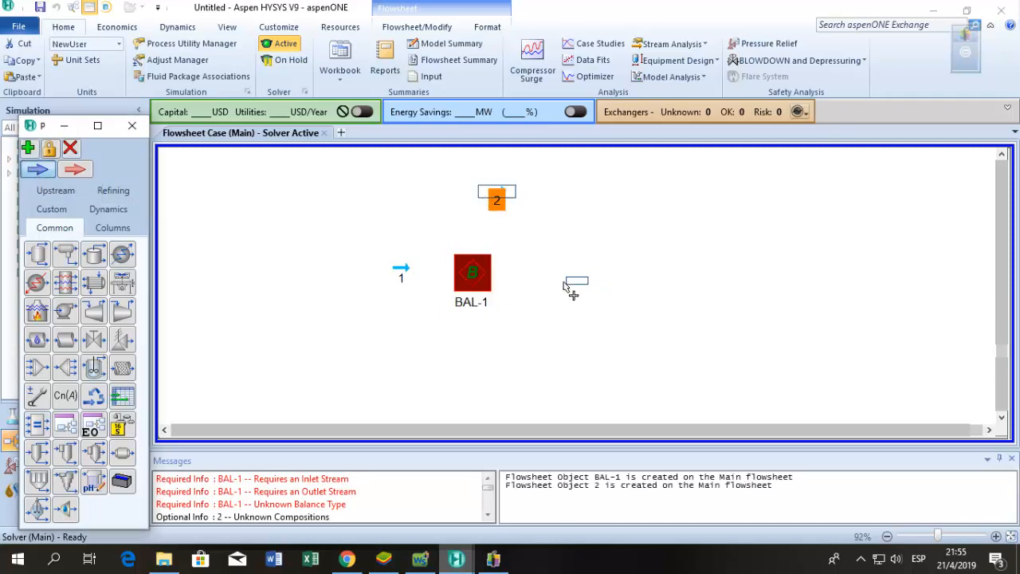
pyautogui.click(565, 283)
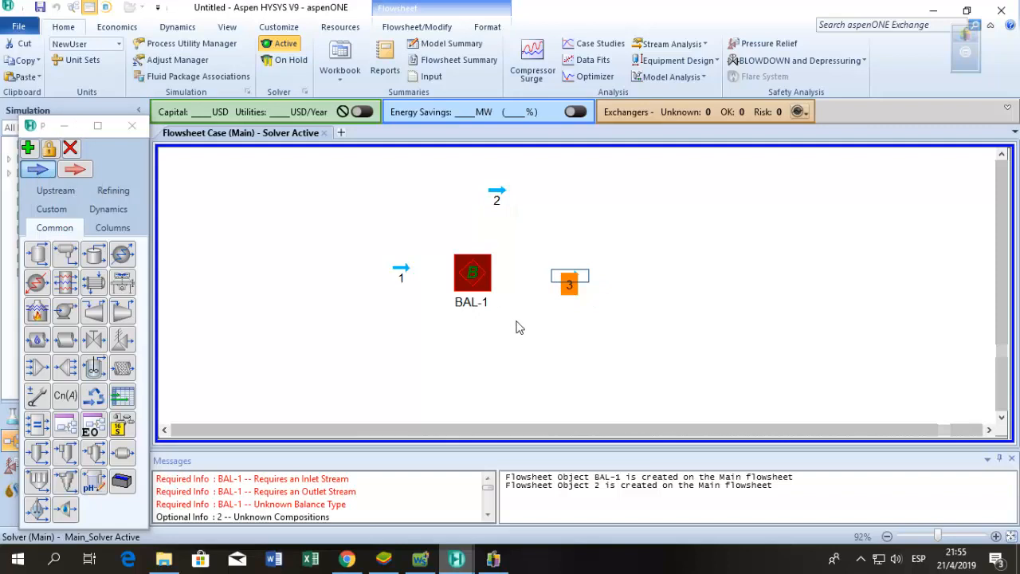
pyautogui.click(478, 279)
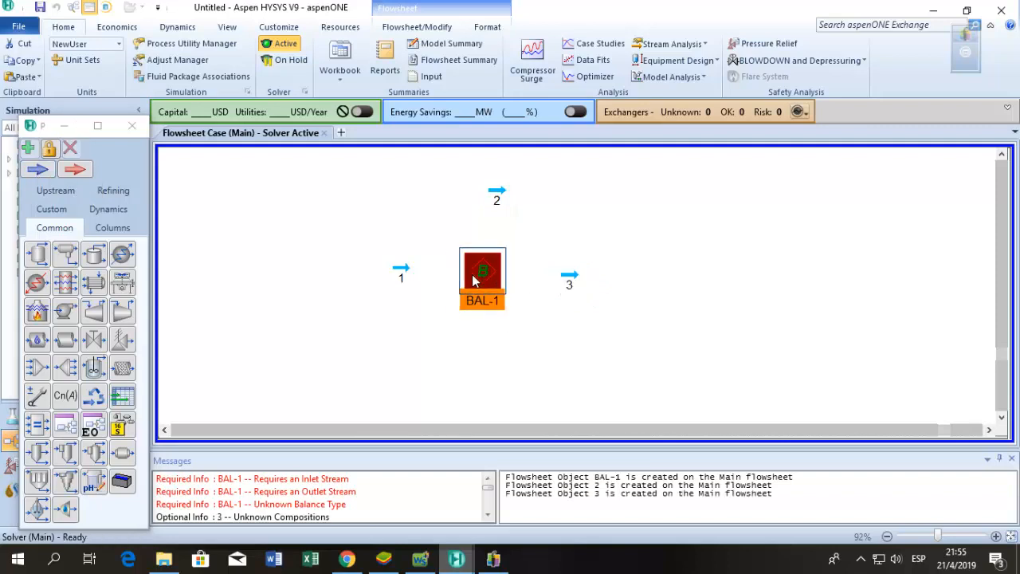
# Check the feed data in the annotation workspace's scheme, and in Aspen HYSYS rename stream 1 to B with a mass flow of 10000 kg/h
pyautogui.doubleClick(403, 274)
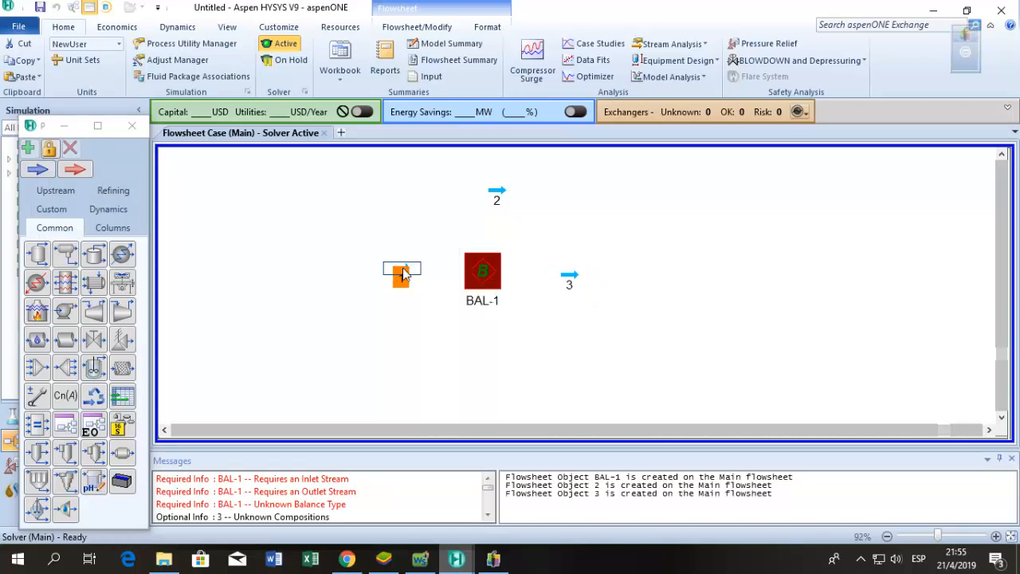
pyautogui.click(420, 558)
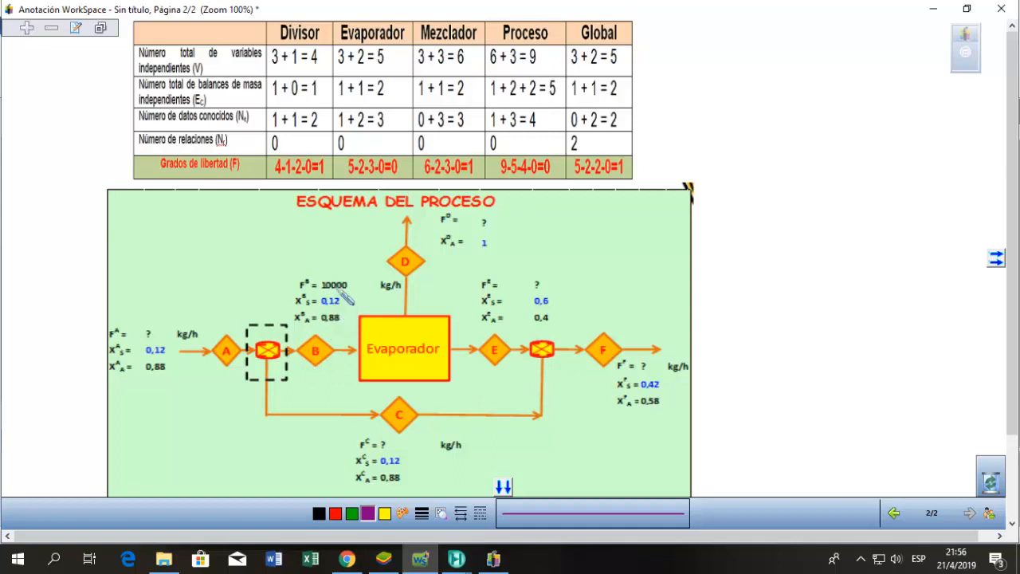
pyautogui.click(457, 558)
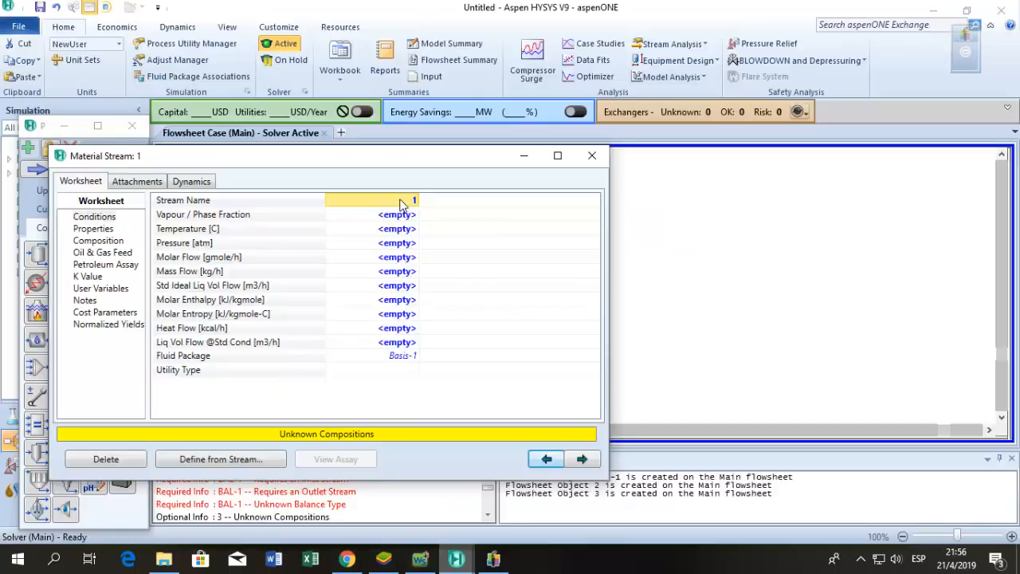
pyautogui.write('B')
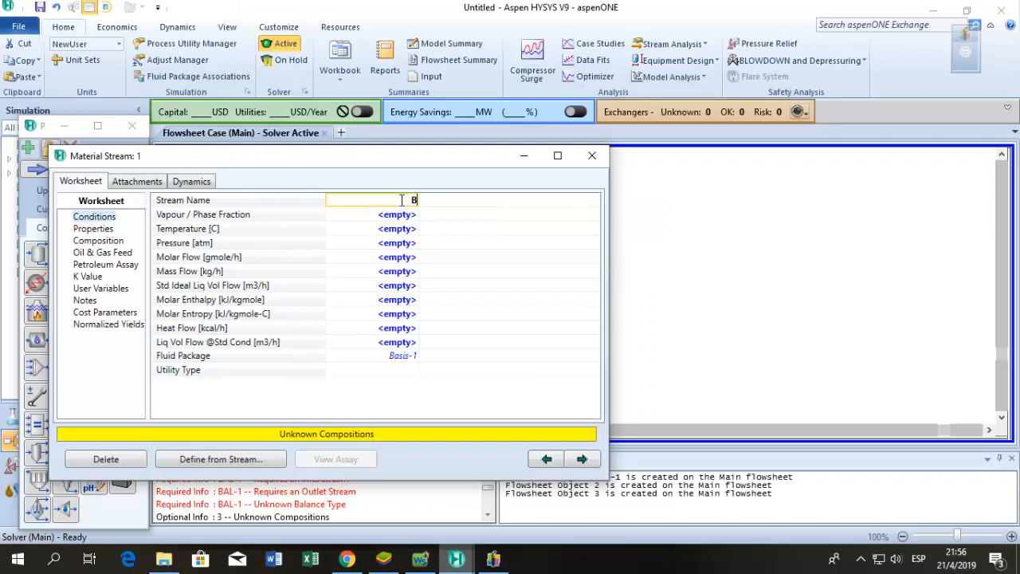
pyautogui.press('Return')
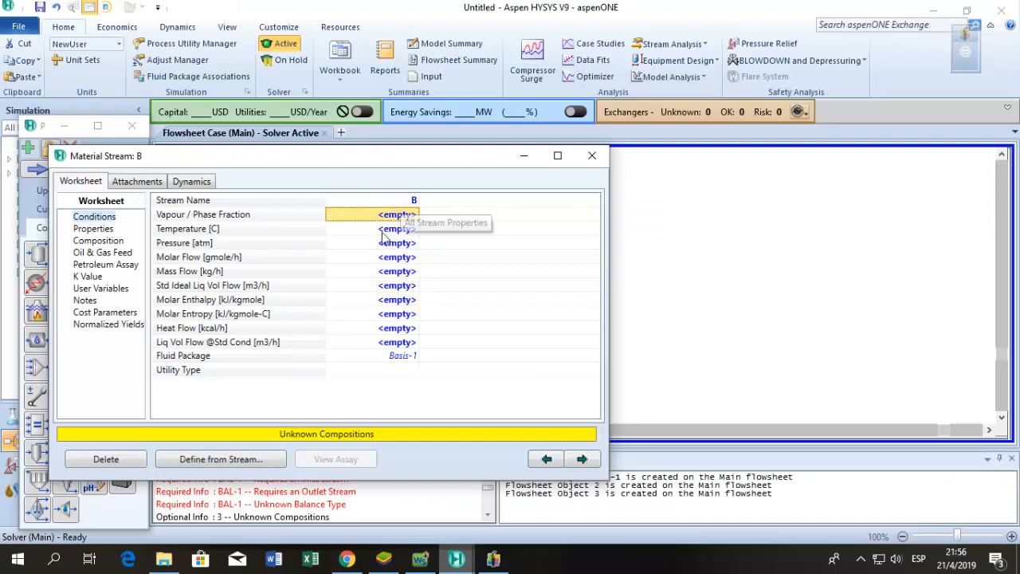
pyautogui.click(356, 273)
pyautogui.write('10000')
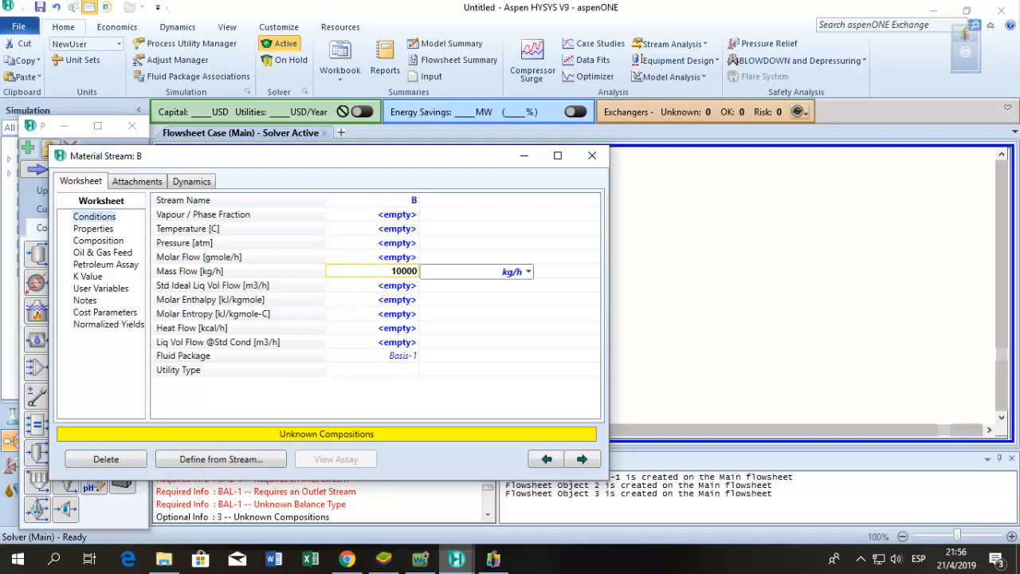
pyautogui.press('Return')
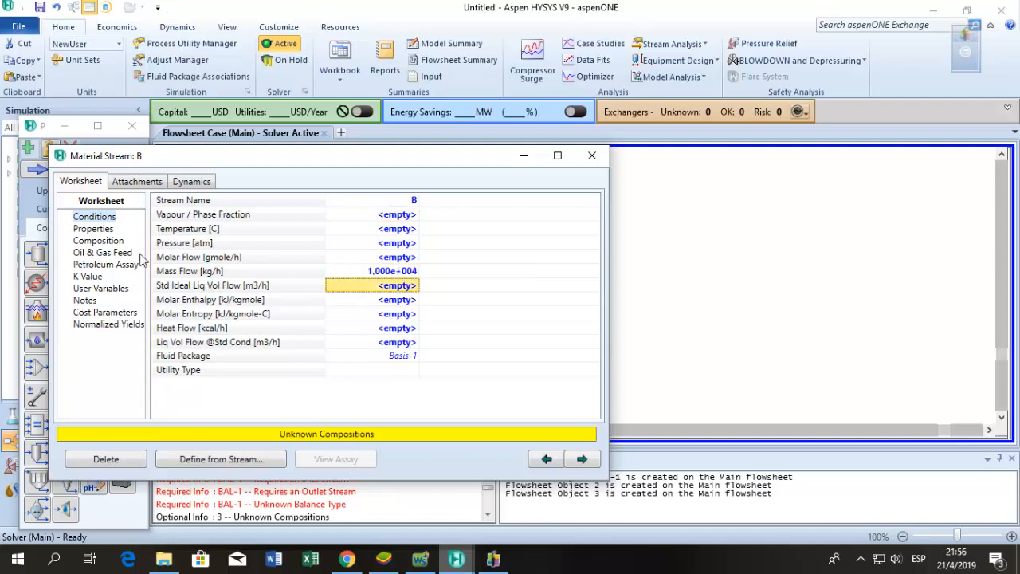
# Enter stream B's composition as mass fractions, 12 for sucrose and 88 for H2O, normalize it, and nudge the stream up on the flowsheet
pyautogui.click(114, 243)
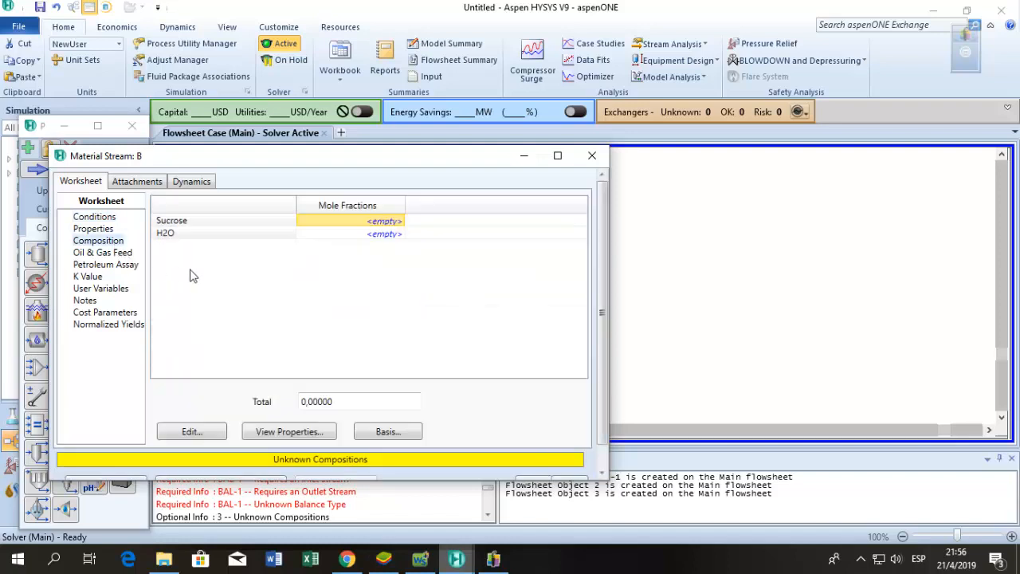
pyautogui.click(210, 427)
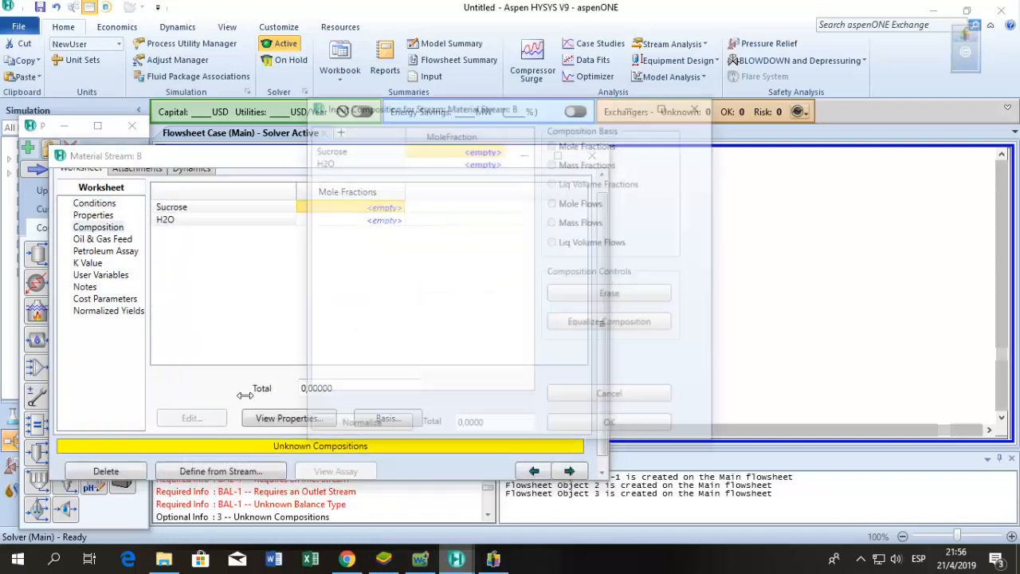
pyautogui.click(566, 164)
pyautogui.write('12')
pyautogui.press('Return')
pyautogui.write('8.')
pyautogui.write('88')
pyautogui.press('Return')
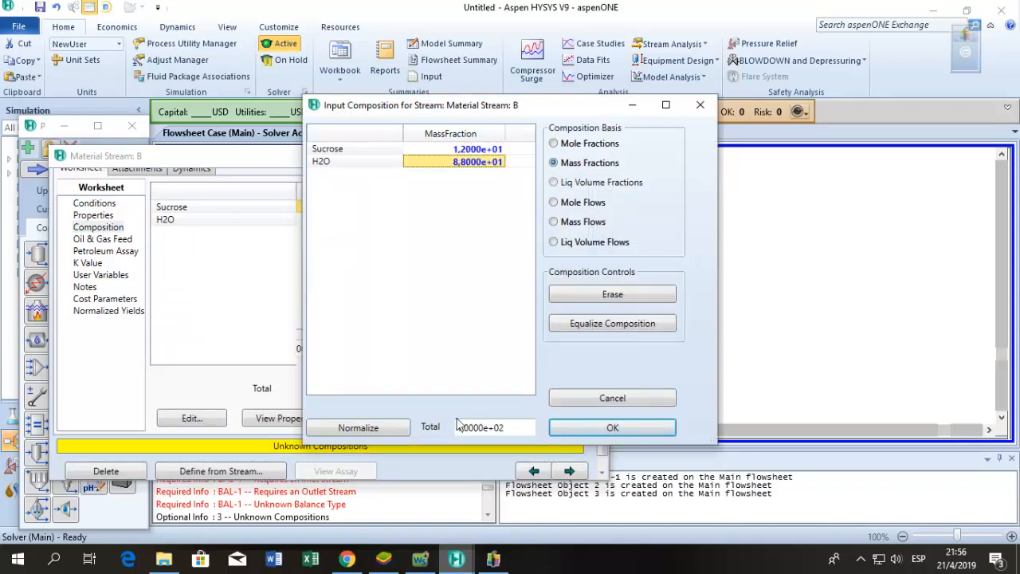
pyautogui.click(390, 428)
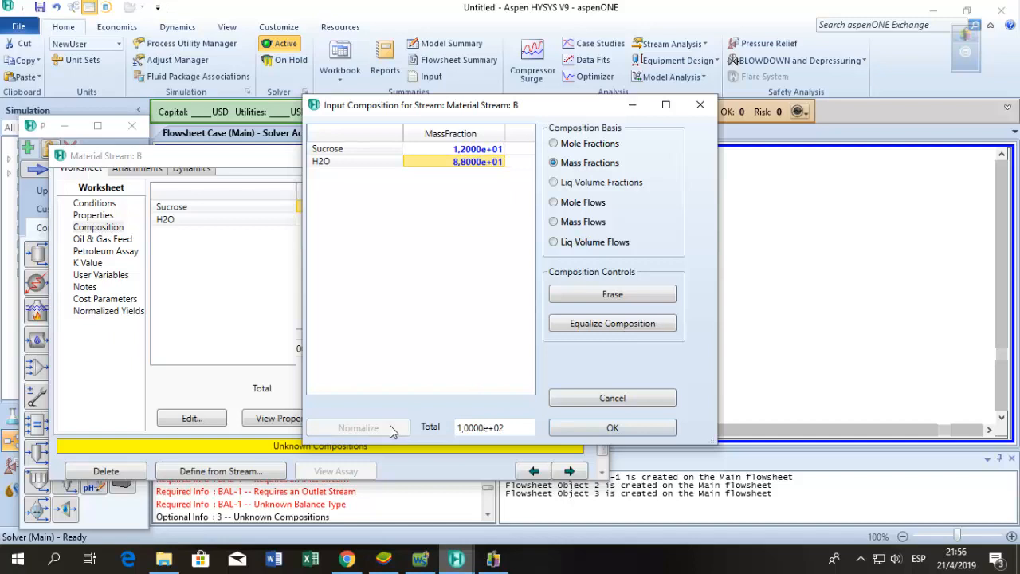
pyautogui.click(610, 429)
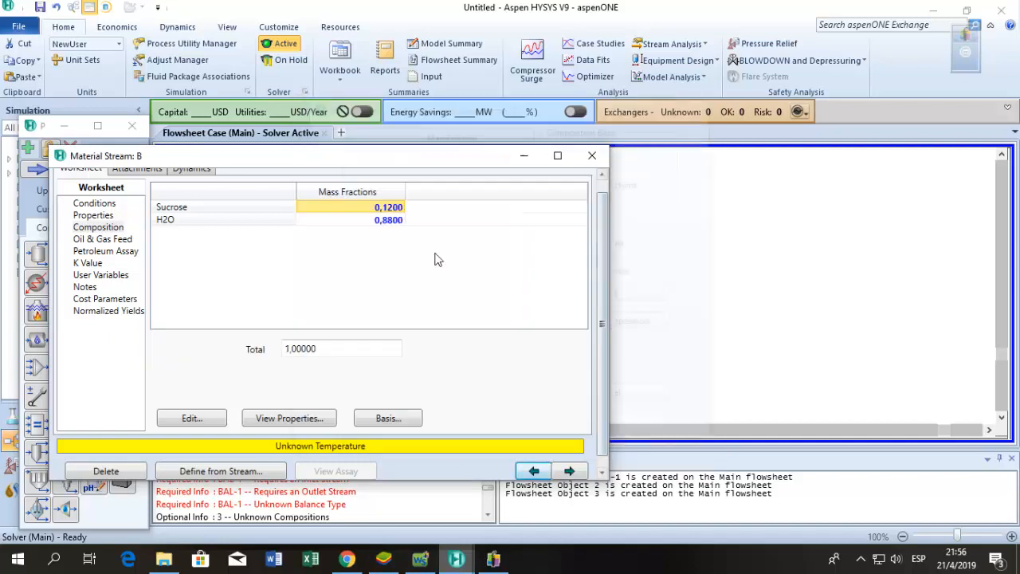
pyautogui.click(592, 156)
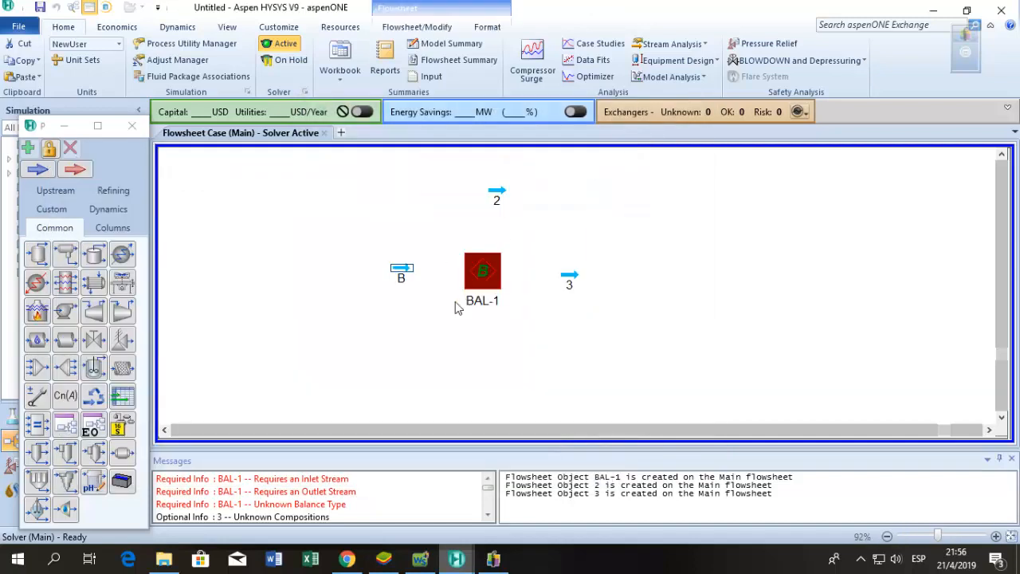
pyautogui.click(403, 279)
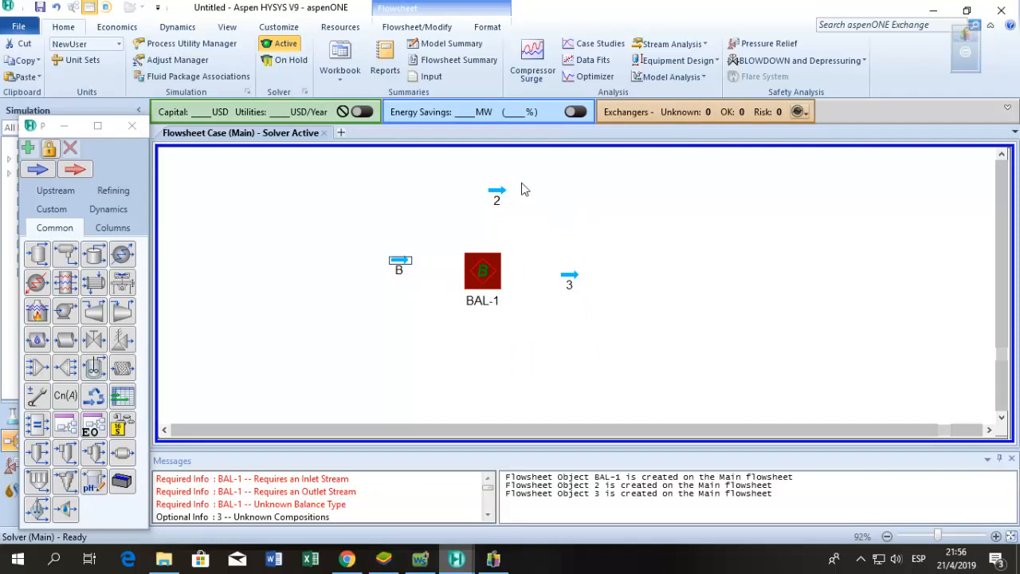
# Consult the process scheme in the annotation workspace, and rename material stream 2 to D in Aspen HYSYS
pyautogui.click(422, 564)
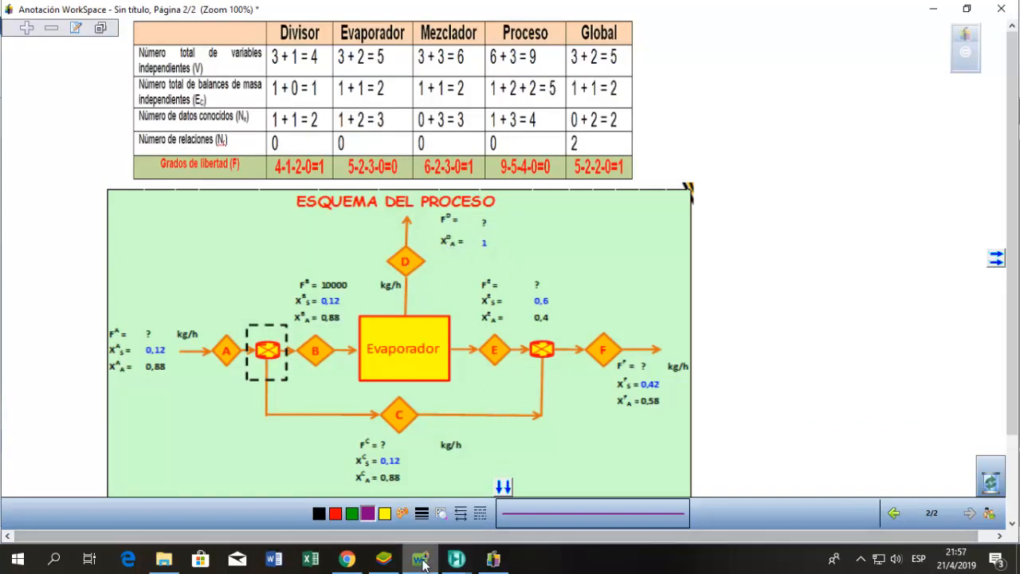
pyautogui.moveTo(457, 559)
pyautogui.click(437, 511)
pyautogui.doubleClick(492, 201)
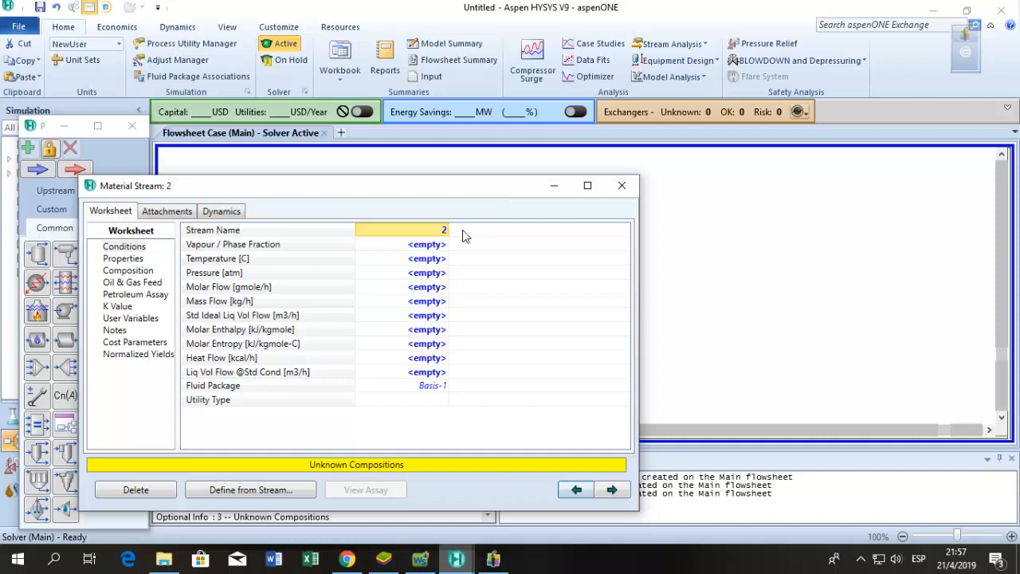
pyautogui.write('D')
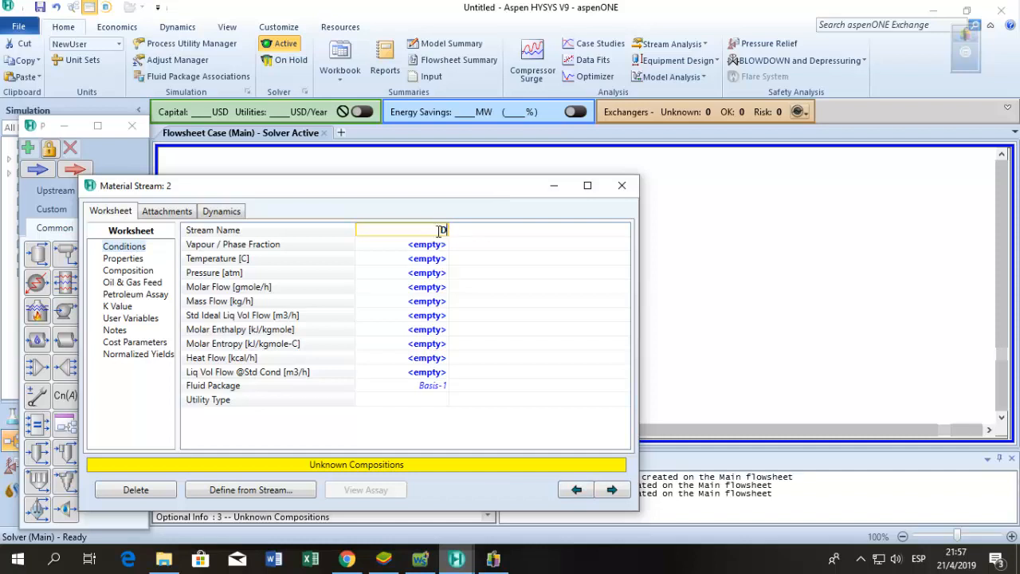
pyautogui.press('Return')
# Define stream D's composition as pure water with an H2O mole fraction of 1
pyautogui.click(126, 271)
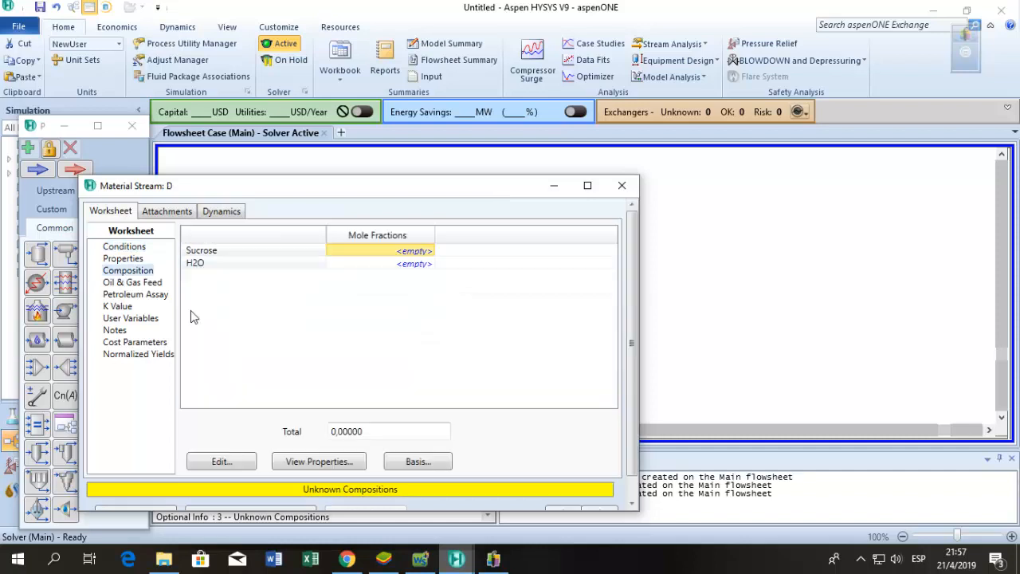
pyautogui.click(231, 465)
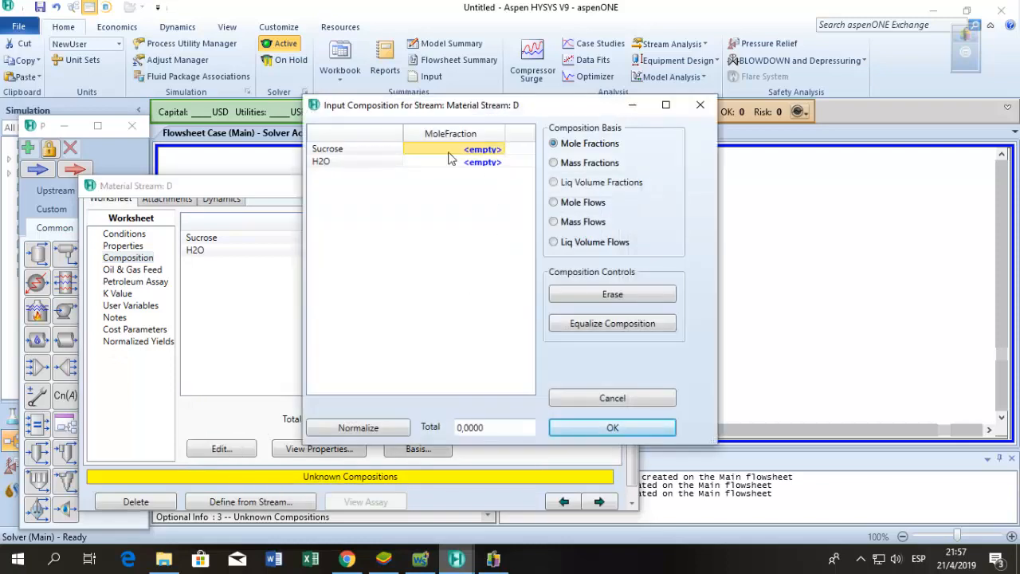
pyautogui.click(470, 163)
pyautogui.write('1')
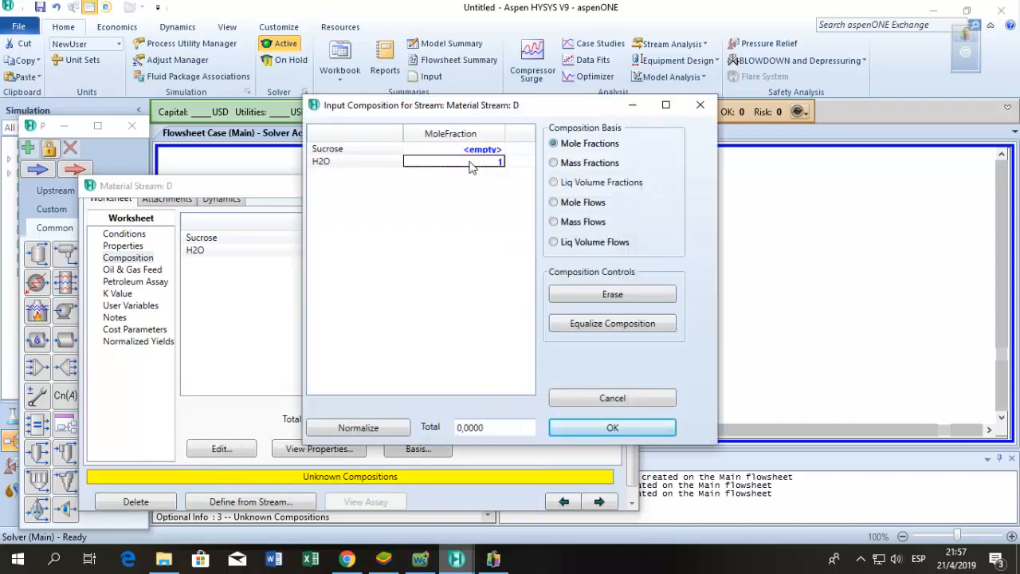
pyautogui.press('Return')
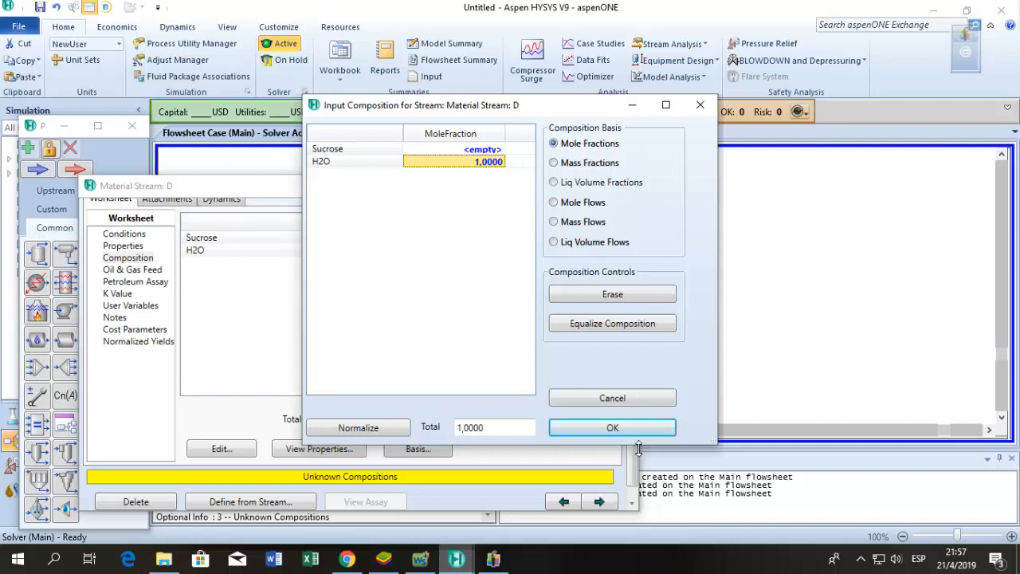
pyautogui.click(594, 430)
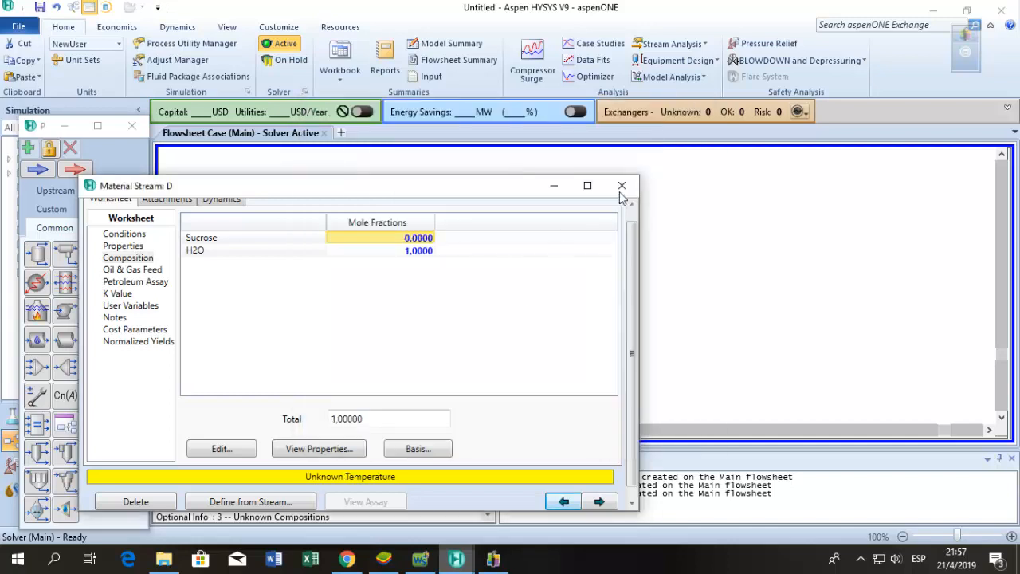
pyautogui.click(621, 185)
# Check stream E's data in the annotation workspace's process scheme, and in Aspen HYSYS rename material stream 3 to E
pyautogui.click(420, 558)
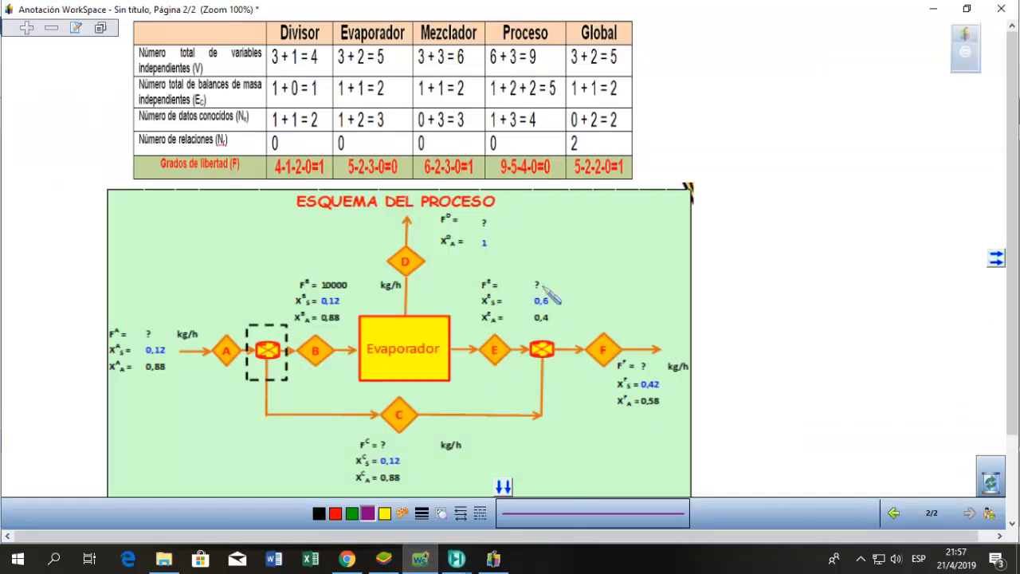
pyautogui.click(456, 558)
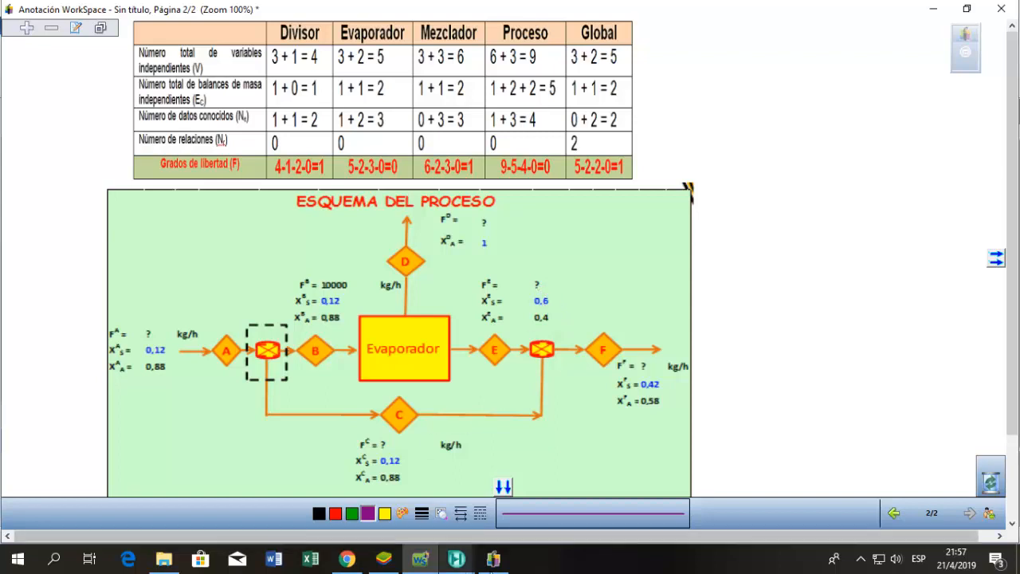
pyautogui.click(427, 494)
pyautogui.doubleClick(570, 279)
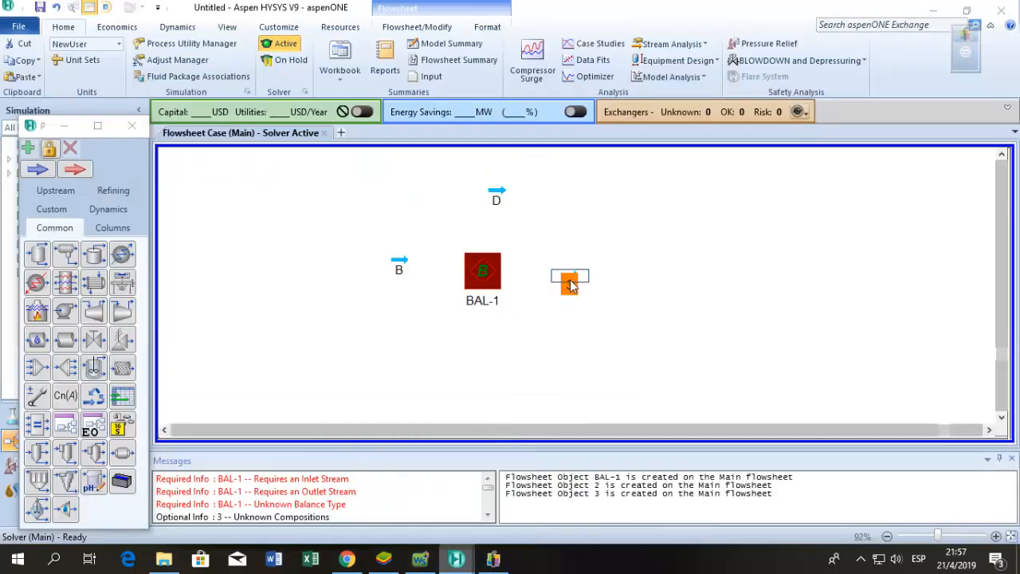
pyautogui.write('E')
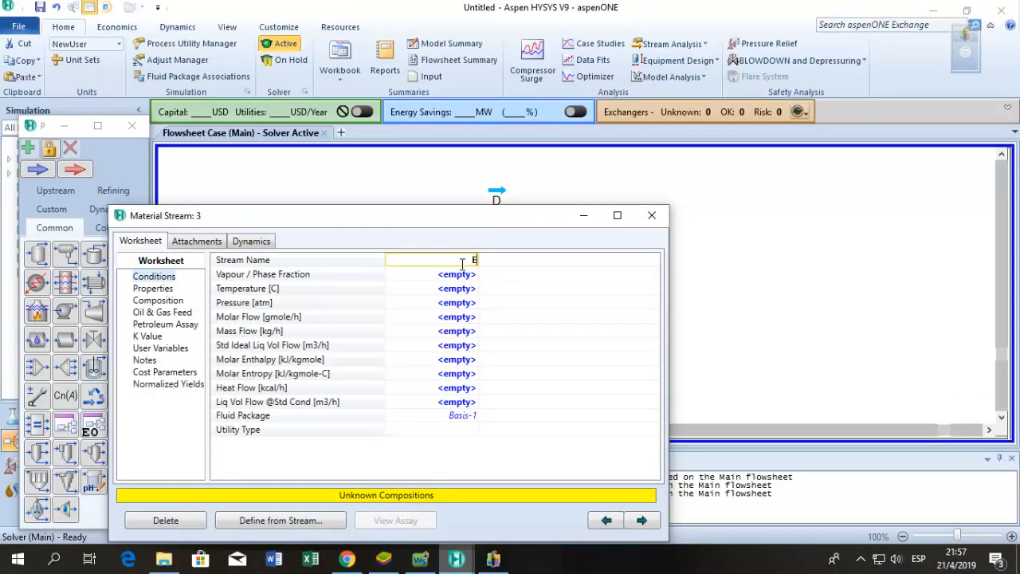
pyautogui.press('Return')
# Enter stream E's composition as mass fractions, 60 for sucrose and 40 for H2O, and normalize it
pyautogui.click(167, 301)
pyautogui.click(274, 496)
pyautogui.click(593, 165)
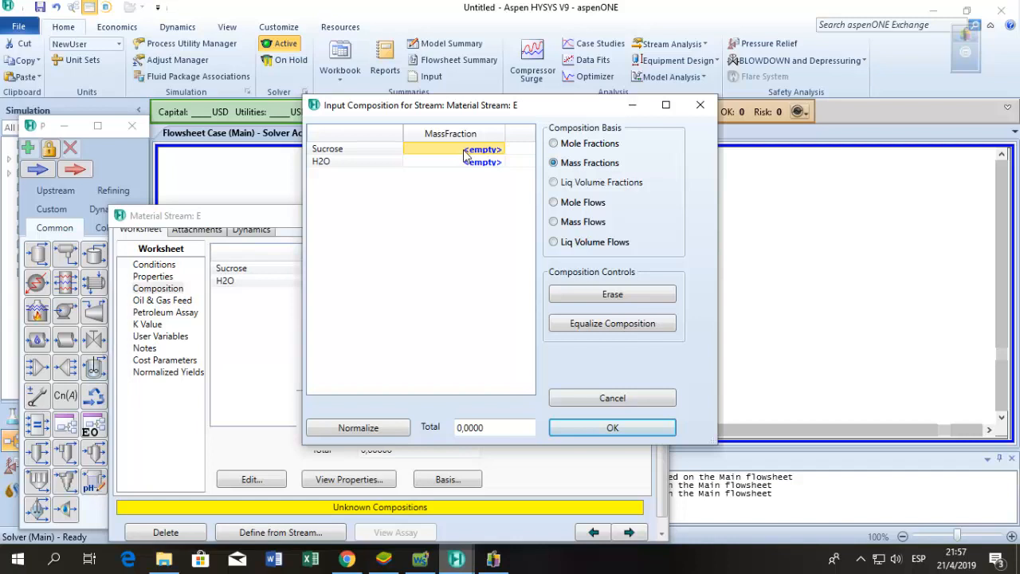
pyautogui.write('60')
pyautogui.press('Return')
pyautogui.write('4')
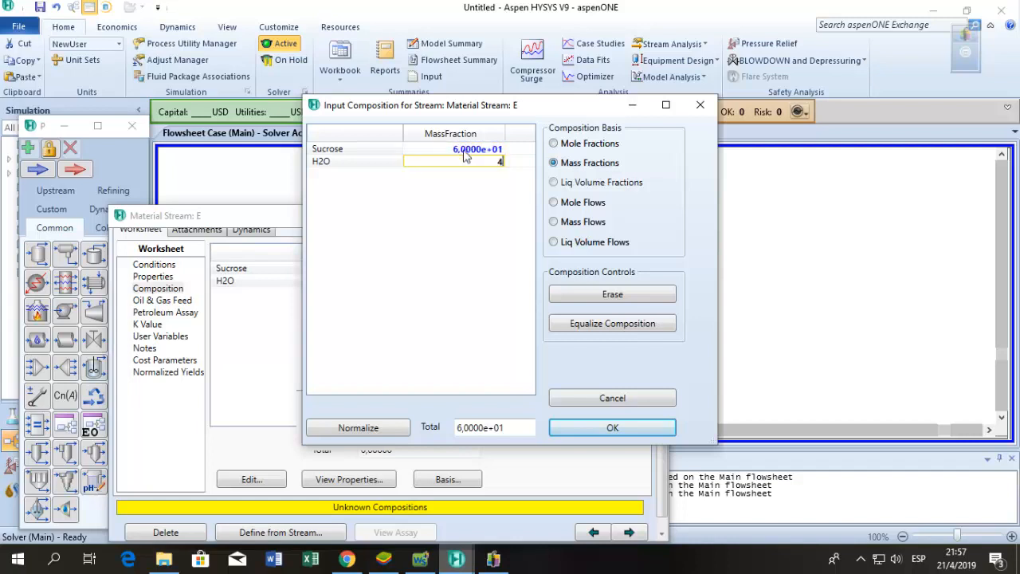
pyautogui.write('0')
pyautogui.press('Return')
pyautogui.click(358, 427)
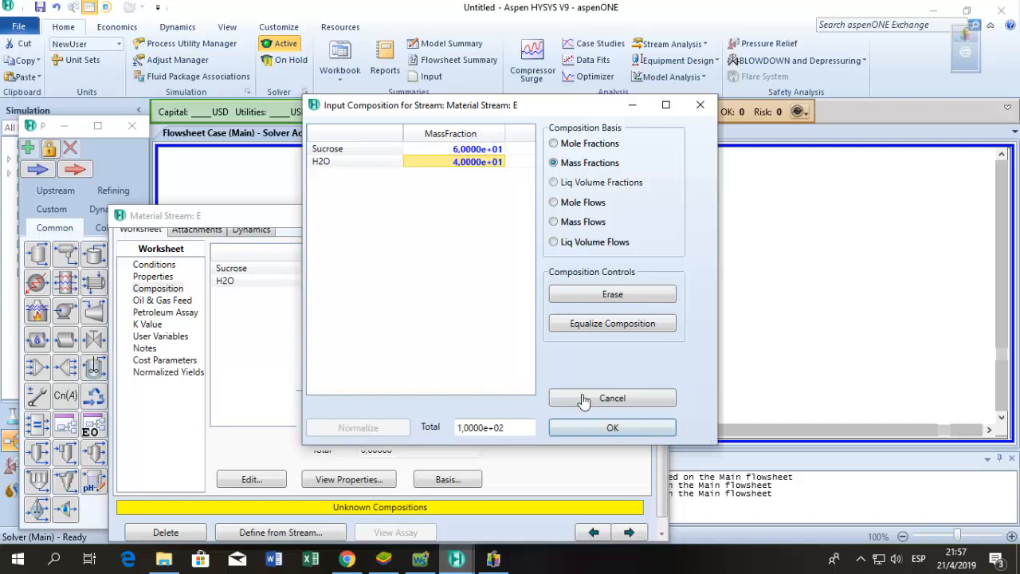
pyautogui.click(607, 428)
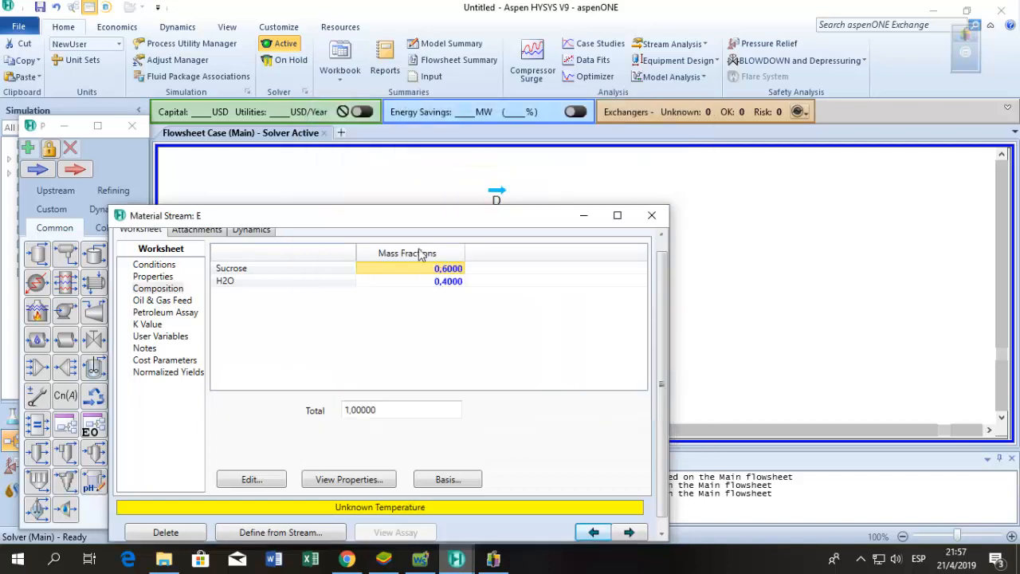
pyautogui.click(652, 215)
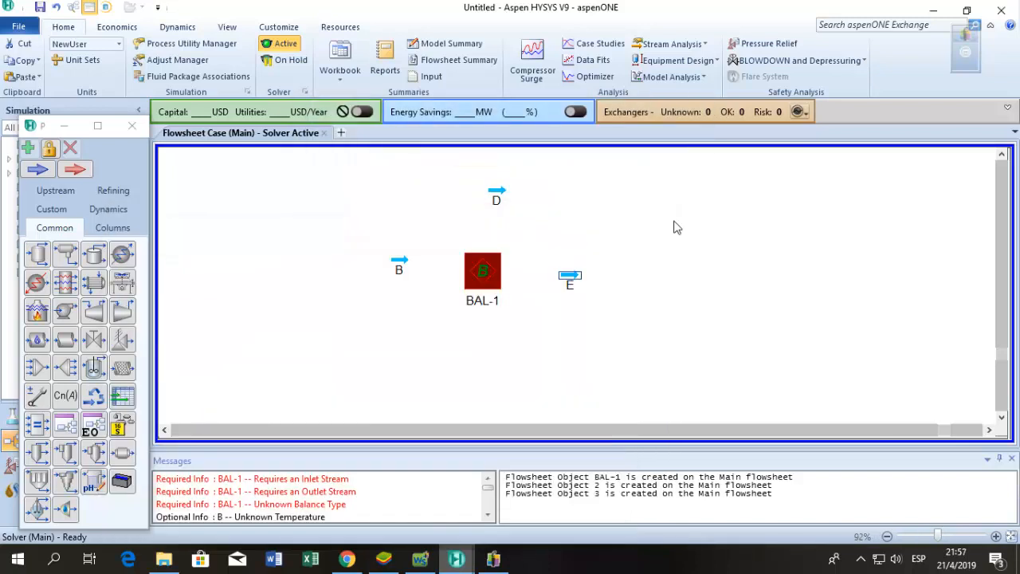
# Connect balance block BAL-1 with B as inlet and D and E as outlets, using the Component Mole Flow balance type
pyautogui.doubleClick(483, 270)
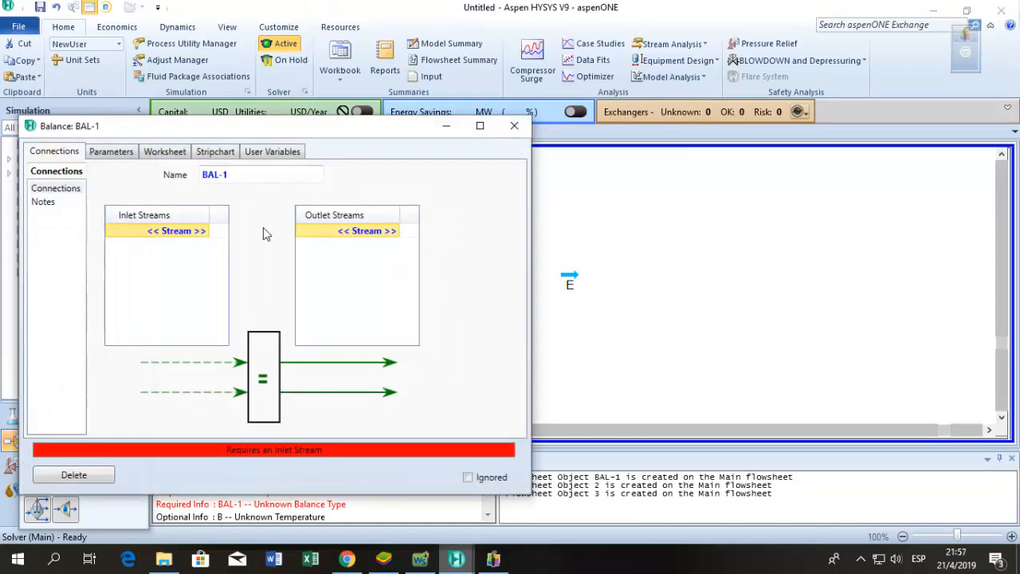
pyautogui.click(204, 232)
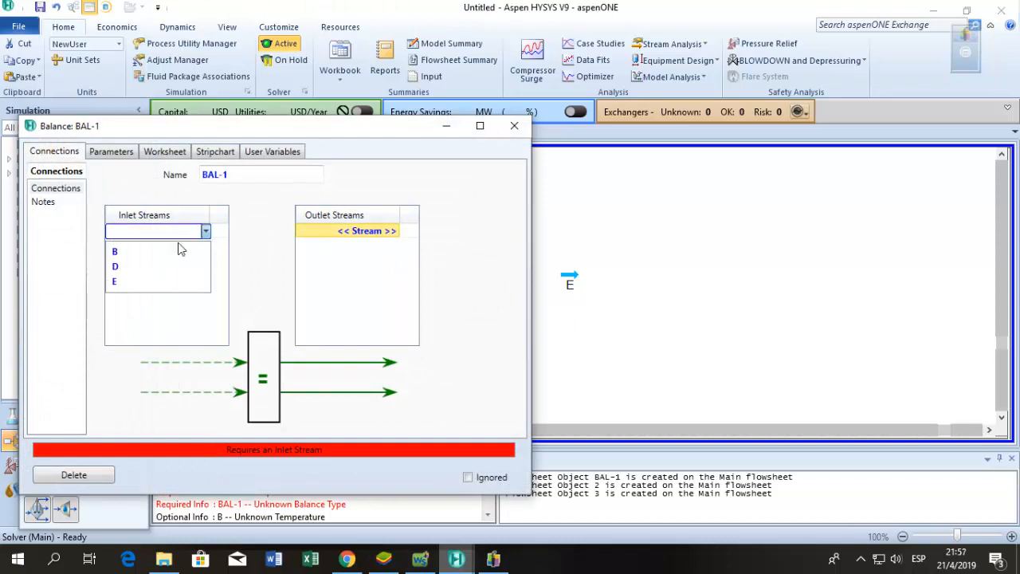
pyautogui.click(176, 254)
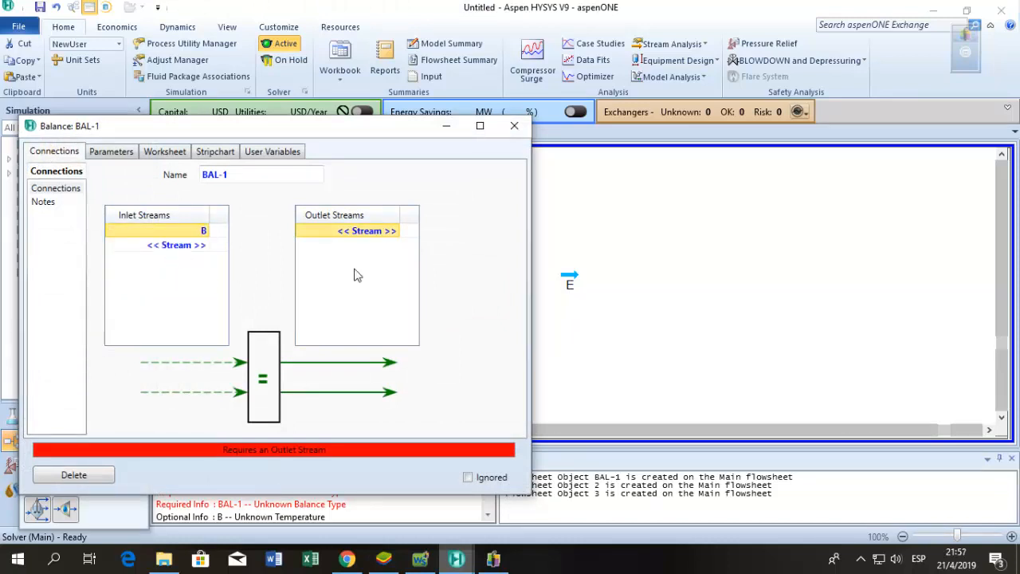
pyautogui.click(396, 234)
pyautogui.click(364, 250)
pyautogui.click(360, 247)
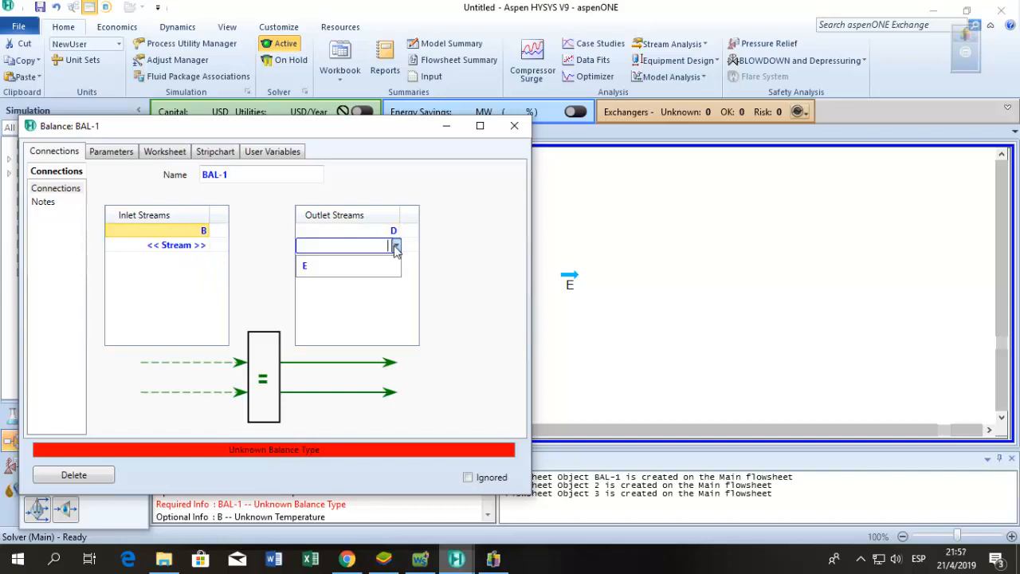
pyautogui.click(369, 271)
pyautogui.click(124, 156)
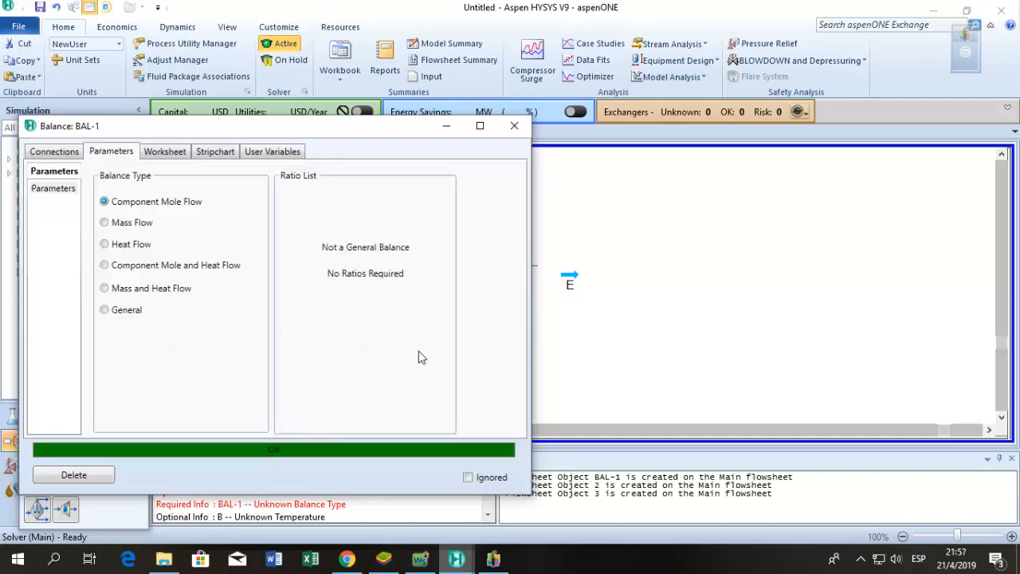
pyautogui.click(514, 125)
# Move stream E slightly down and stream D to the right of the balance block on the flowsheet
pyautogui.moveTo(569, 275); pyautogui.dragTo(572, 298)
pyautogui.moveTo(496, 192); pyautogui.dragTo(549, 195)
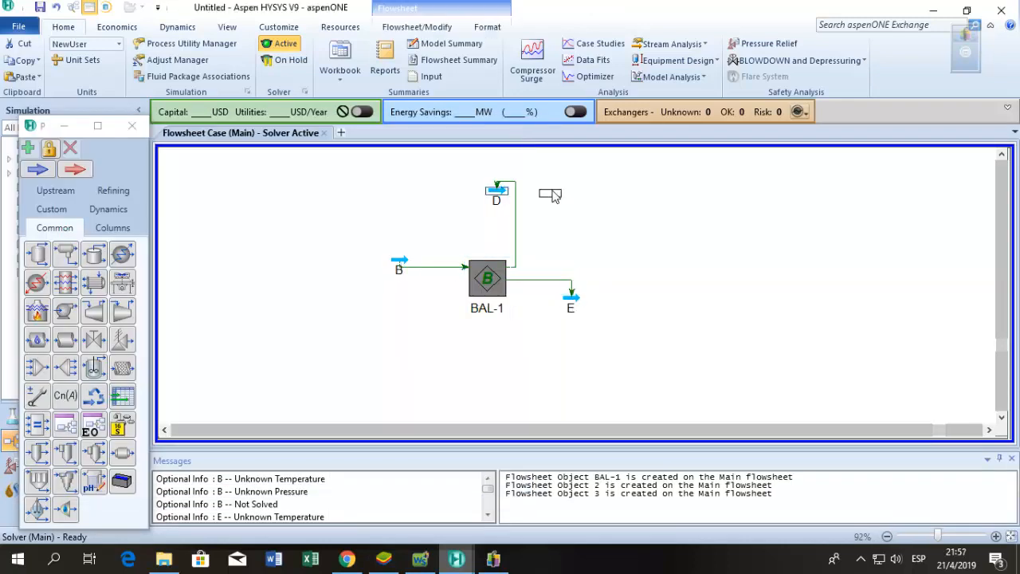
pyautogui.click(401, 291)
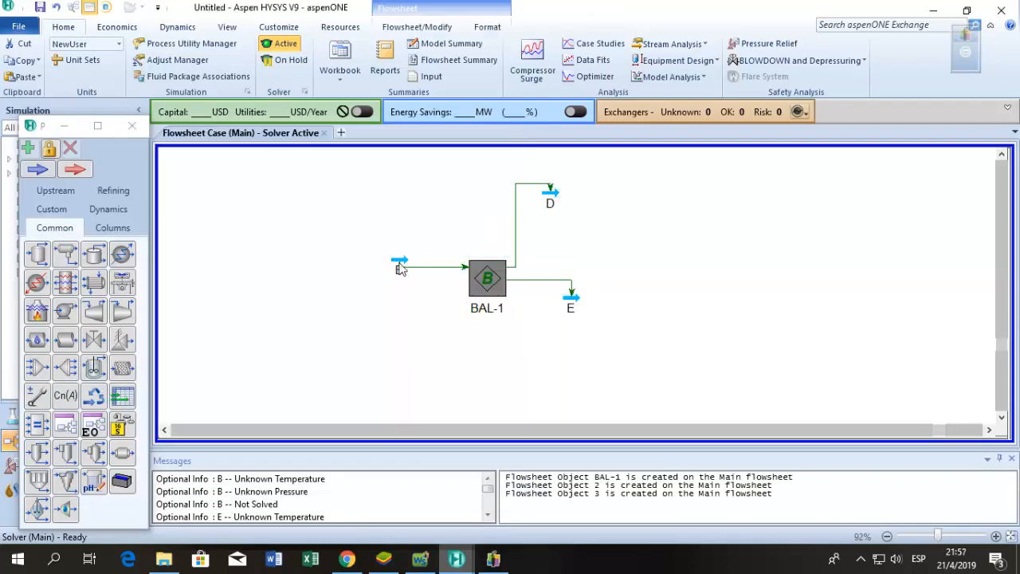
# Show stream B's property table on the flowsheet and place it just above the stream
pyautogui.rightClick(401, 270)
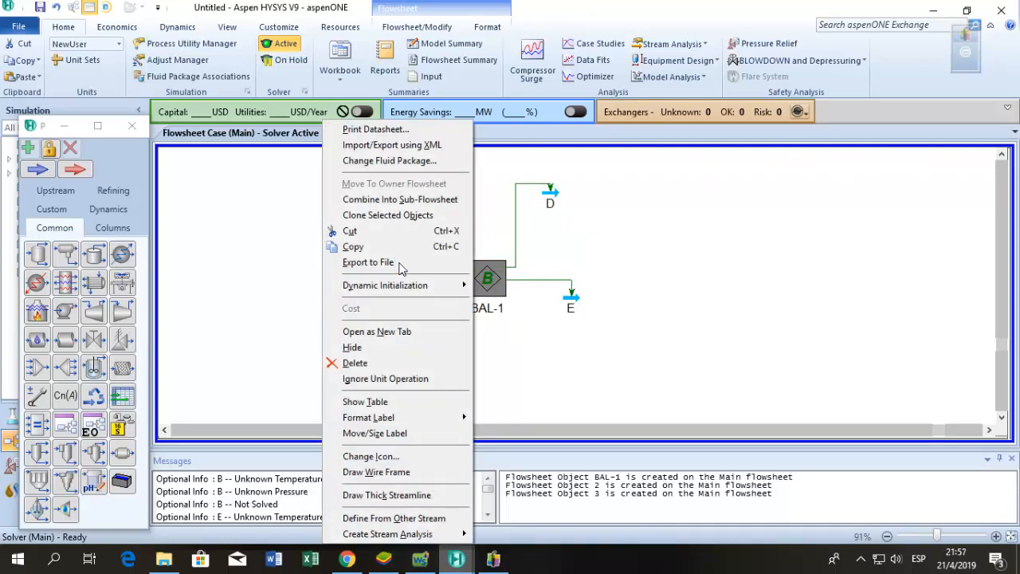
pyautogui.click(381, 402)
pyautogui.moveTo(442, 323); pyautogui.dragTo(300, 222)
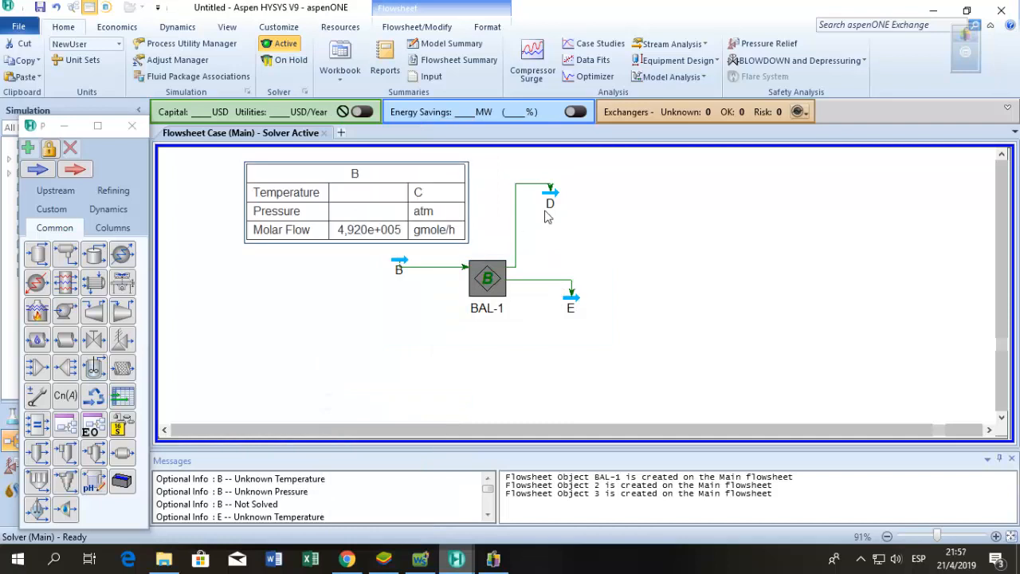
pyautogui.moveTo(376, 217); pyautogui.dragTo(394, 223)
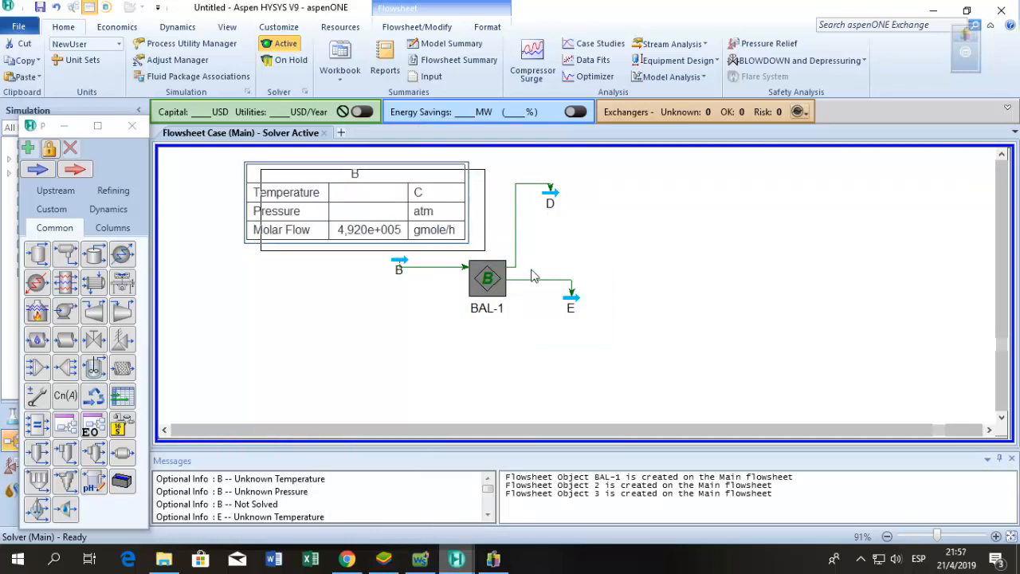
# Show stream D's property table on the flowsheet and place it to the right of the stream
pyautogui.rightClick(553, 208)
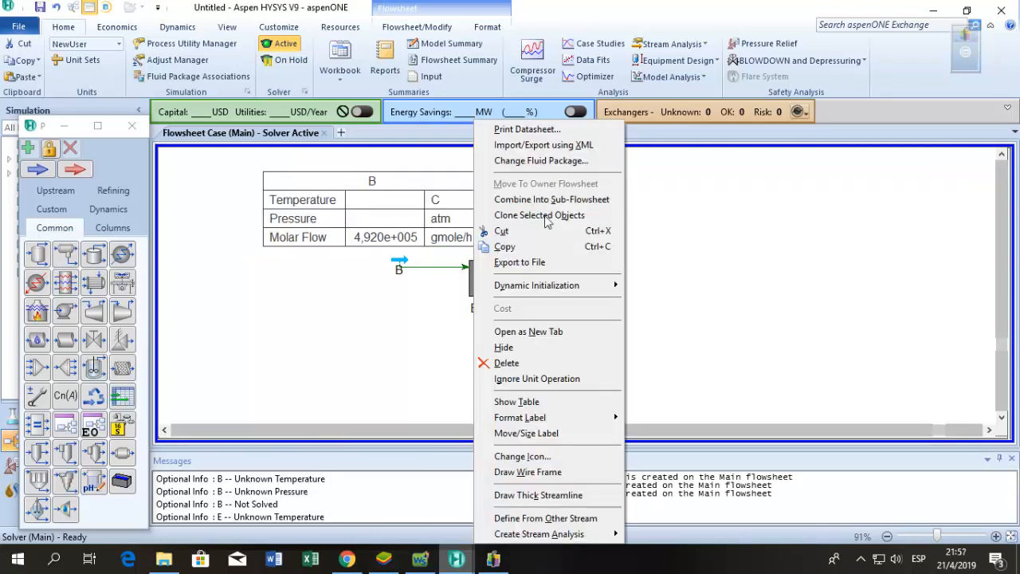
pyautogui.click(545, 404)
pyautogui.moveTo(656, 260); pyautogui.dragTo(683, 199)
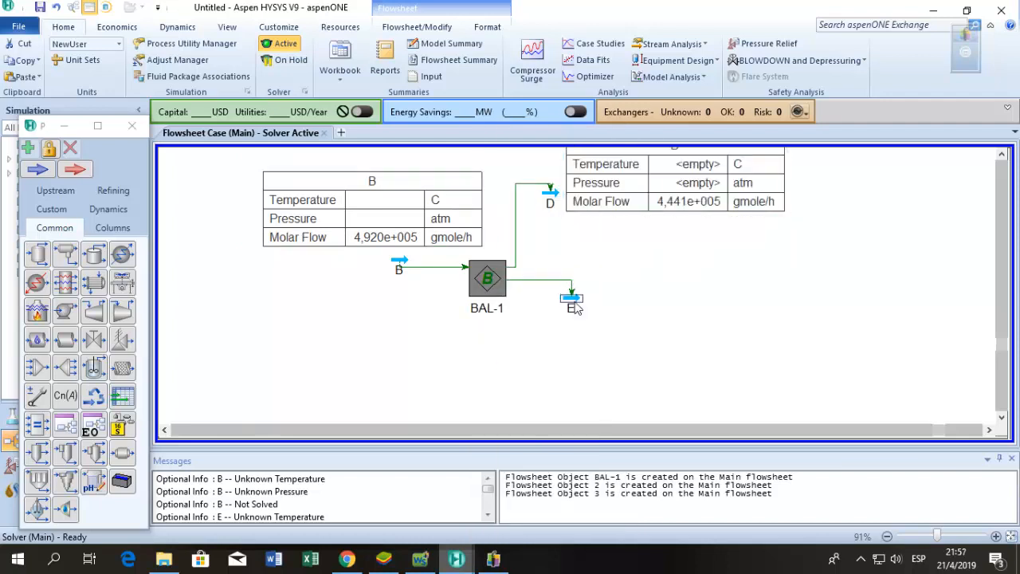
# Show stream E's property table, place it above and right of stream E, and shift D's table up to make room
pyautogui.rightClick(572, 295)
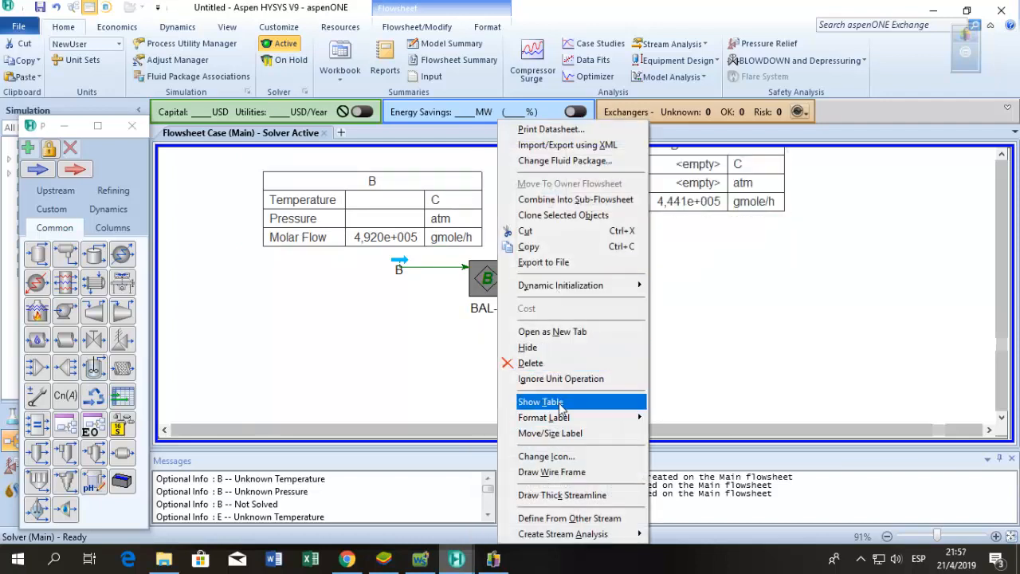
pyautogui.click(606, 402)
pyautogui.moveTo(685, 349); pyautogui.dragTo(706, 265)
pyautogui.click(680, 185)
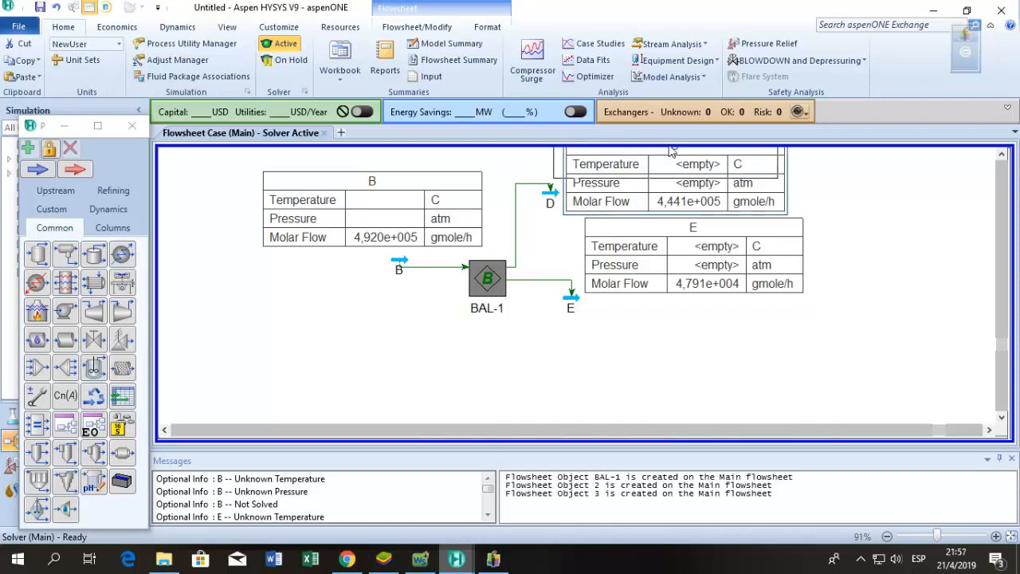
pyautogui.moveTo(669, 249); pyautogui.dragTo(662, 229)
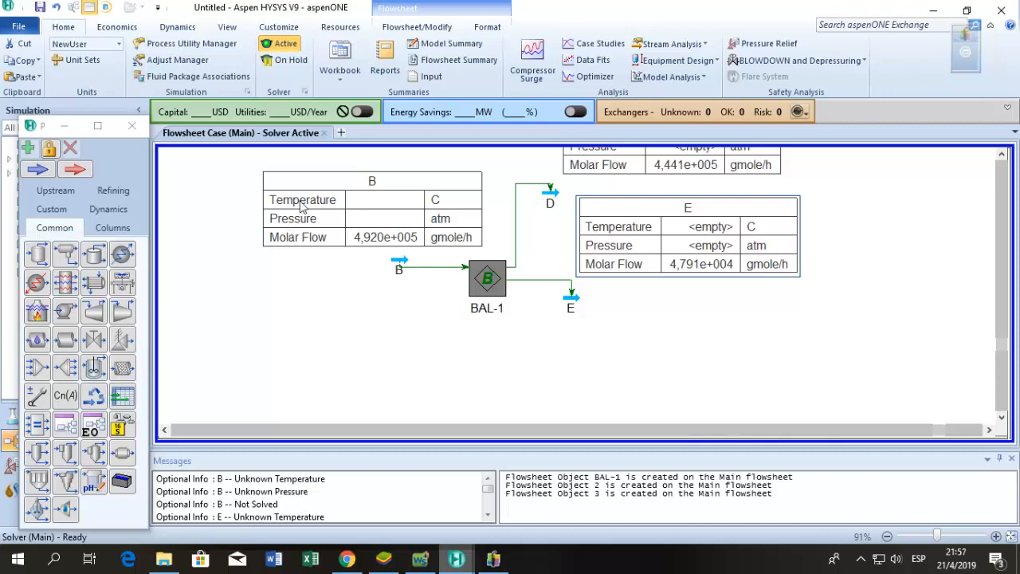
# Remove the Temperature, Pressure and Molar Flow variables from stream B's flowsheet table
pyautogui.doubleClick(391, 224)
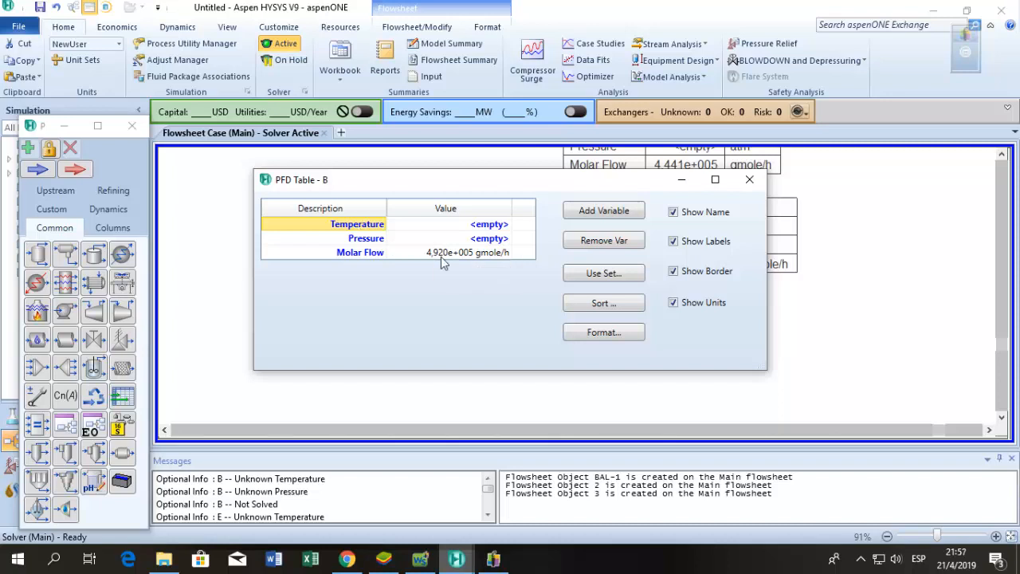
pyautogui.click(606, 243)
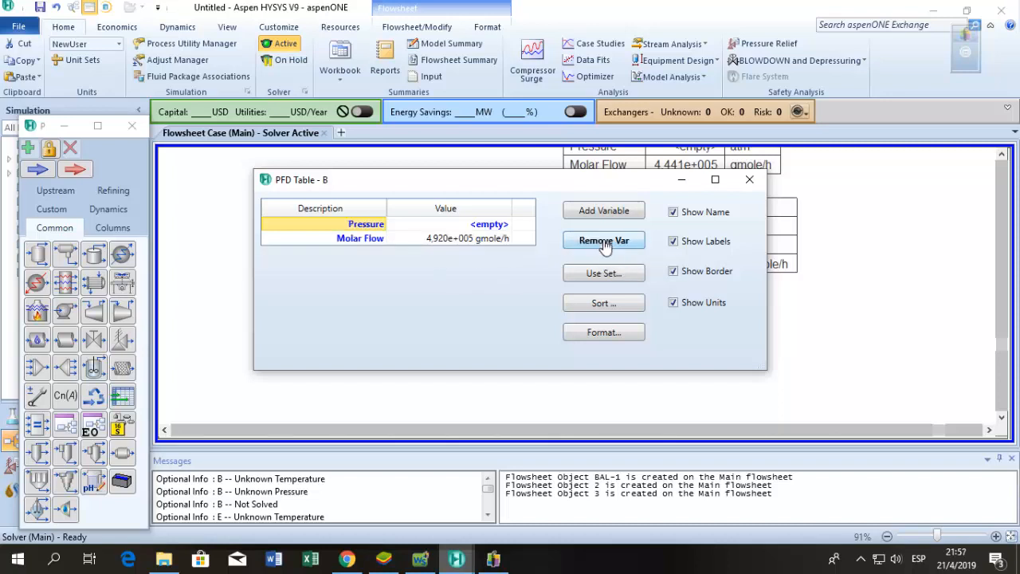
pyautogui.click(605, 243)
pyautogui.click(599, 240)
# Consult the process scheme in the annotation workspace, and add the Mass Flow variable to stream B's table in Aspen HYSYS
pyautogui.click(604, 211)
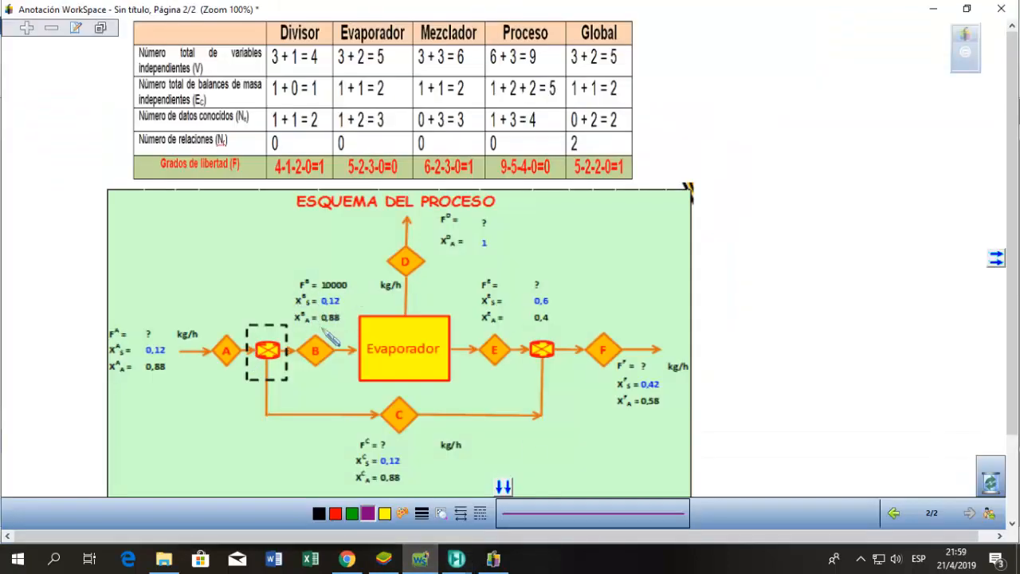
pyautogui.moveTo(460, 565)
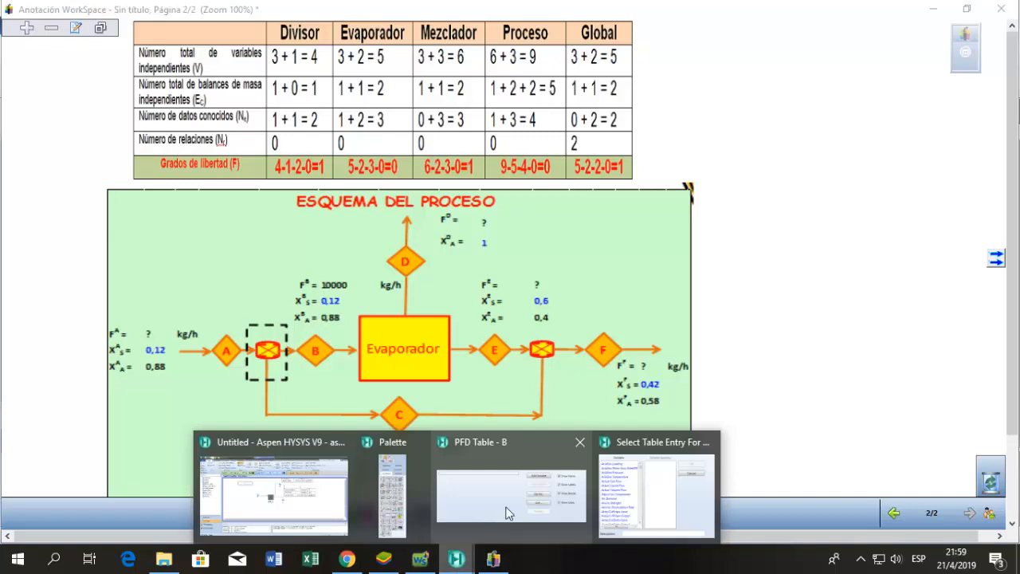
pyautogui.click(488, 500)
pyautogui.moveTo(458, 190); pyautogui.dragTo(459, 254)
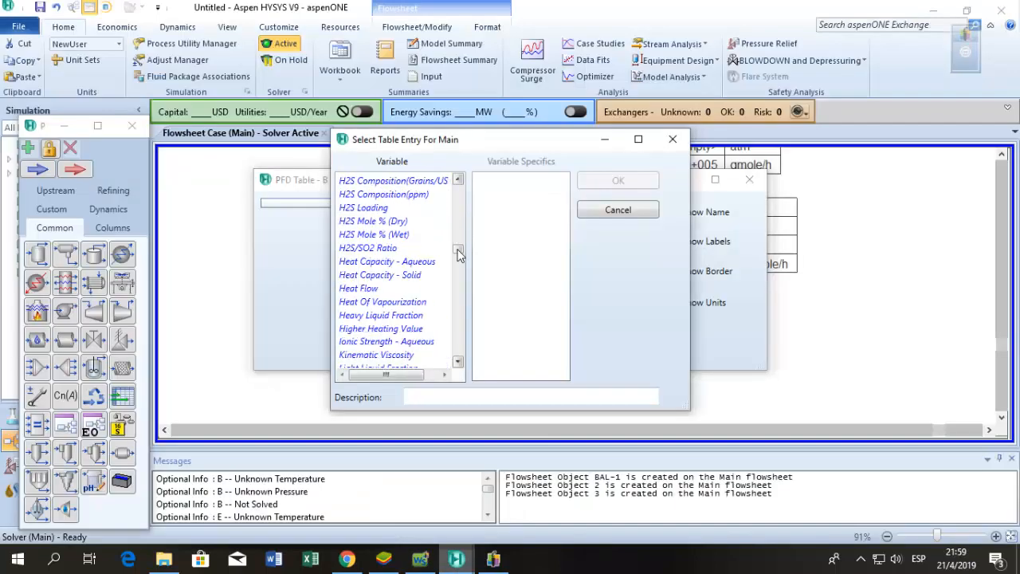
pyautogui.click(460, 305)
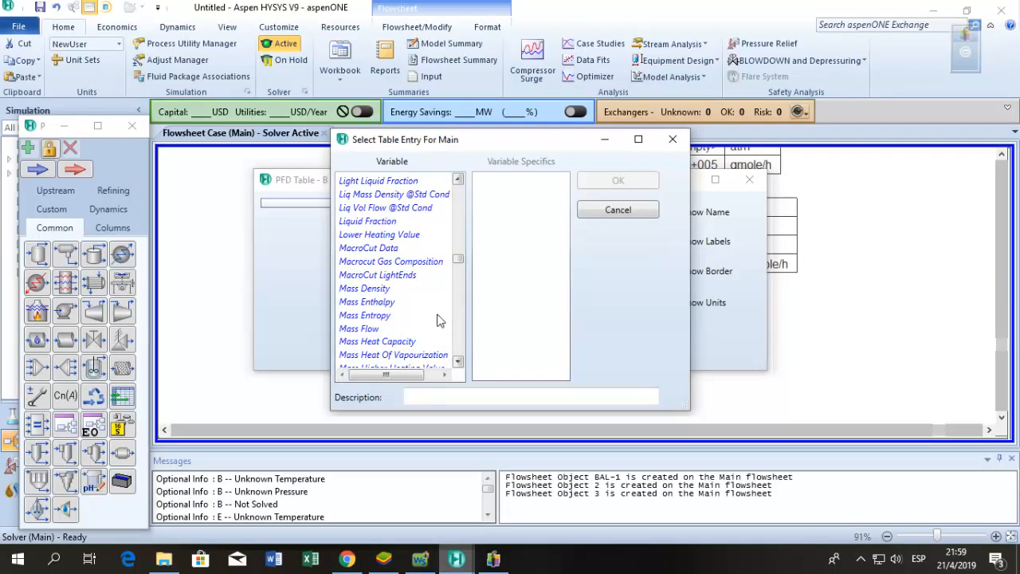
pyautogui.click(367, 329)
pyautogui.click(615, 185)
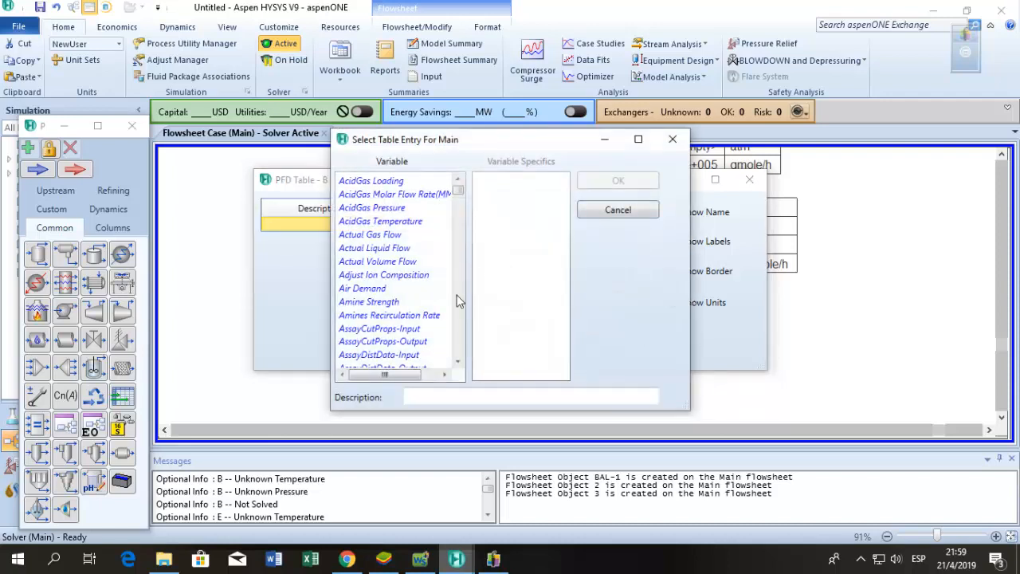
# Add the Master Comp Mass Frac variable for Sucrose to stream B's table
pyautogui.scroll(-10, 458, 311)
pyautogui.scroll(-15, 458, 318)
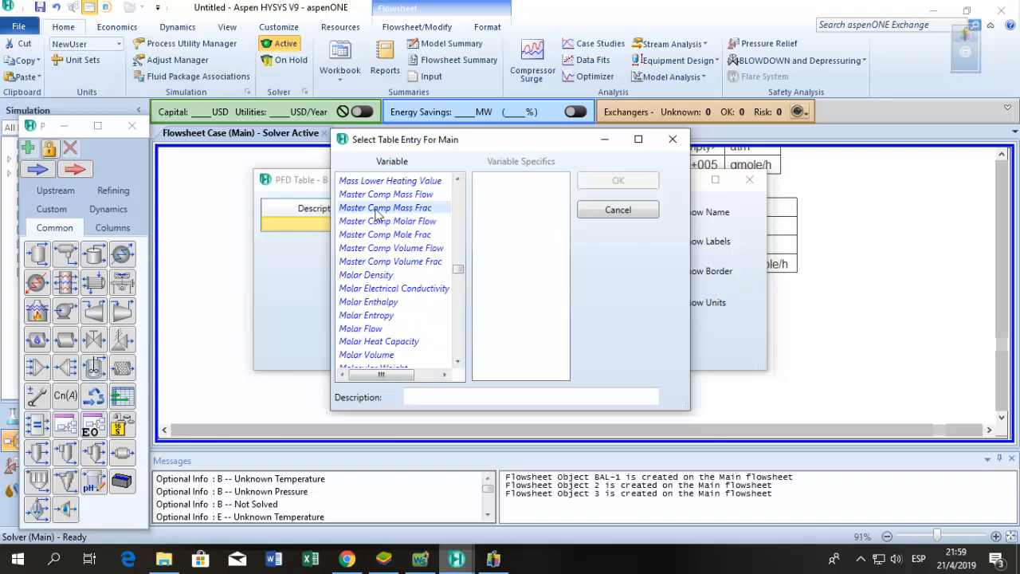
pyautogui.click(492, 185)
pyautogui.click(623, 185)
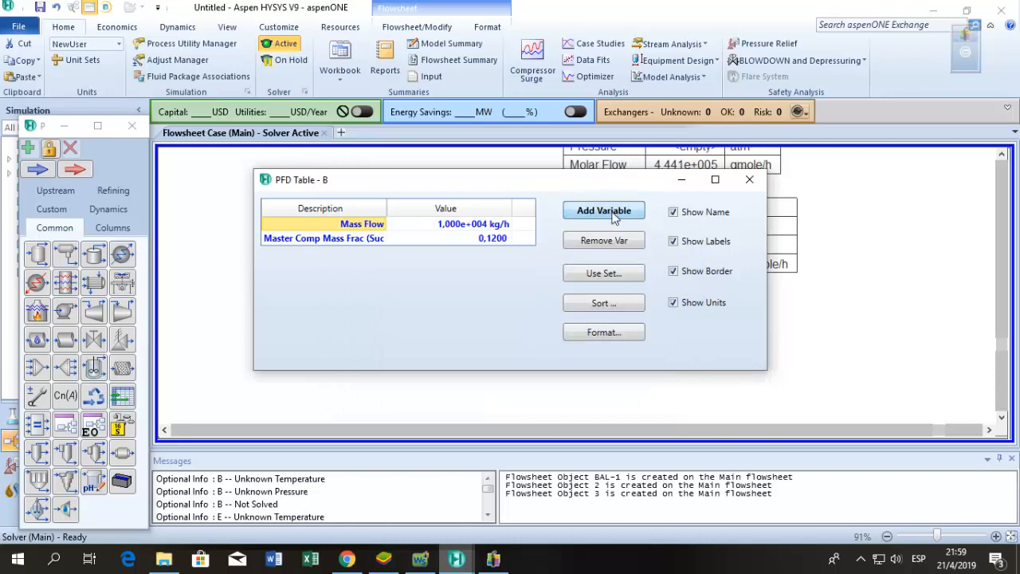
# Add the Master Comp Mass Frac variable for H2O to stream B's table
pyautogui.click(610, 210)
pyautogui.scroll(-20, 459, 288)
pyautogui.click(385, 221)
pyautogui.click(490, 196)
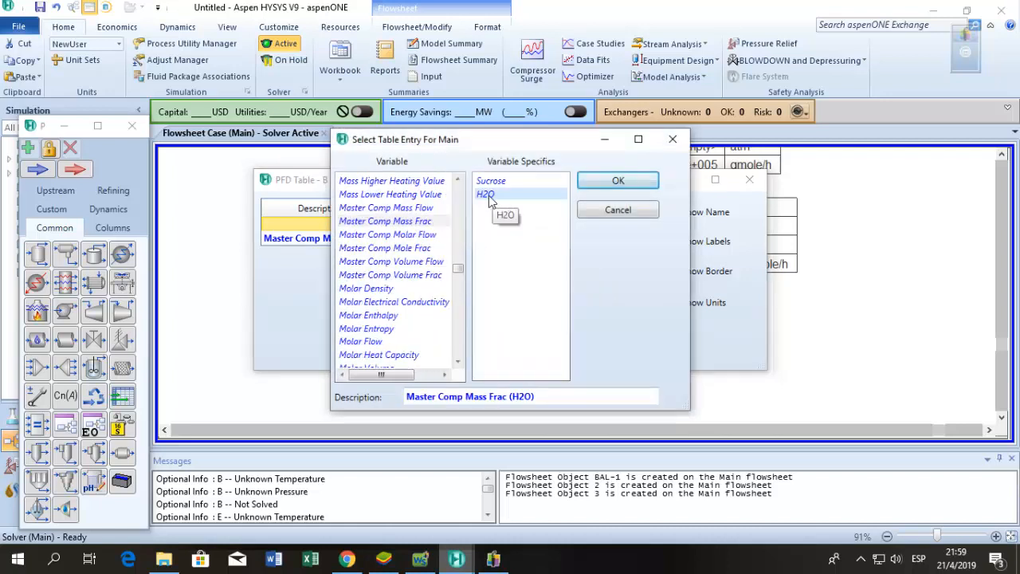
pyautogui.click(618, 182)
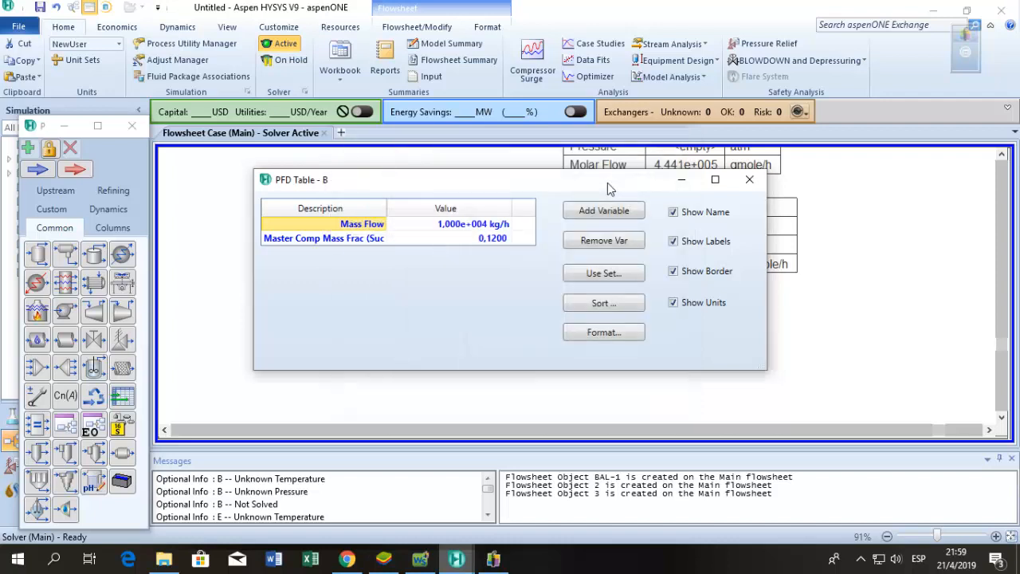
# Move stream B's table so that it sits above stream B, clear of the lines to stream D
pyautogui.click(749, 179)
pyautogui.moveTo(562, 209); pyautogui.dragTo(479, 205)
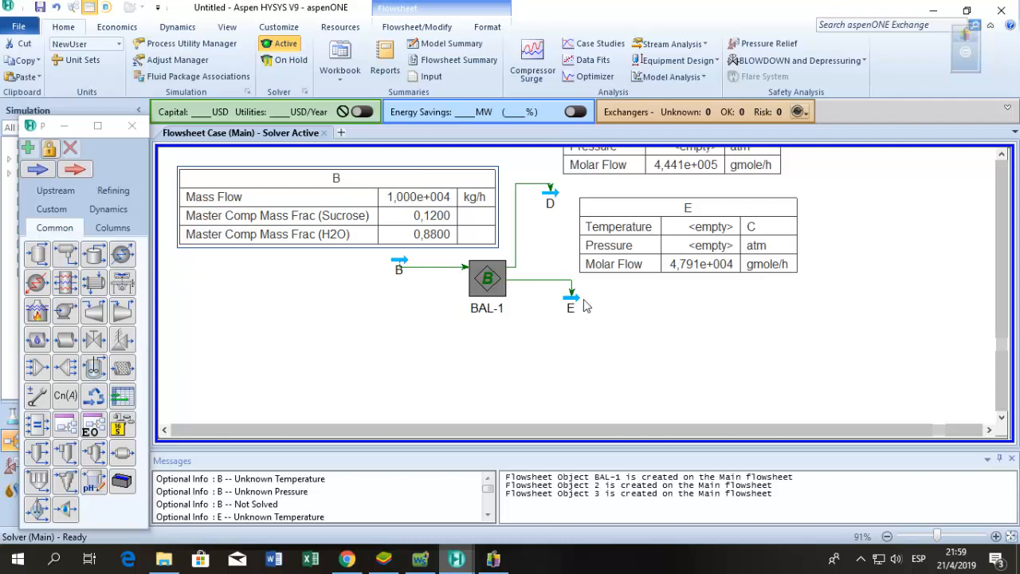
# Remove the Temperature, Pressure and Molar Flow variables from stream E's flowsheet table
pyautogui.doubleClick(655, 252)
pyautogui.click(608, 240)
pyautogui.click(607, 240)
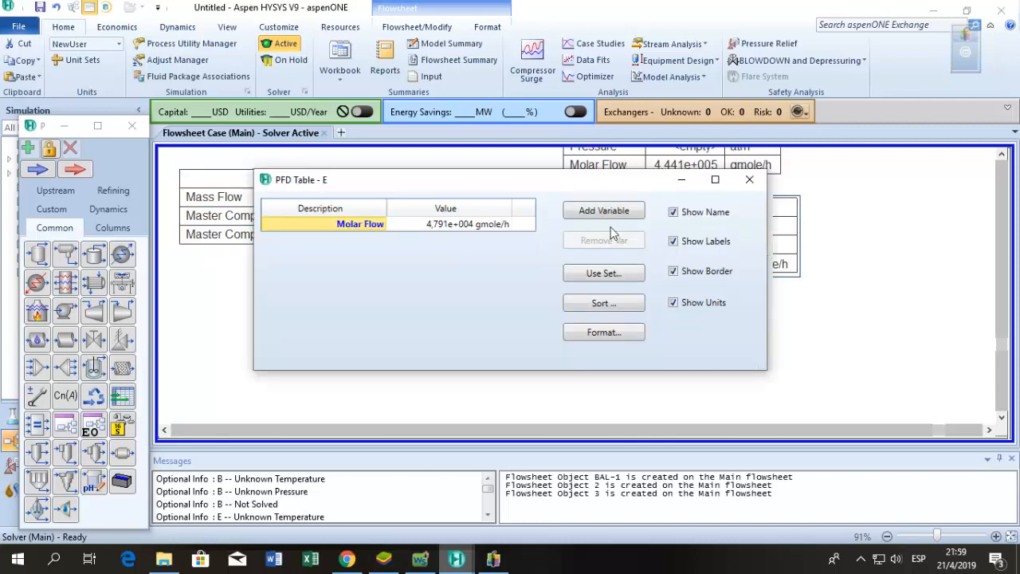
pyautogui.click(607, 239)
# Add the Mass Flow variable to stream E's table
pyautogui.click(605, 211)
pyautogui.scroll(-10, 390, 303)
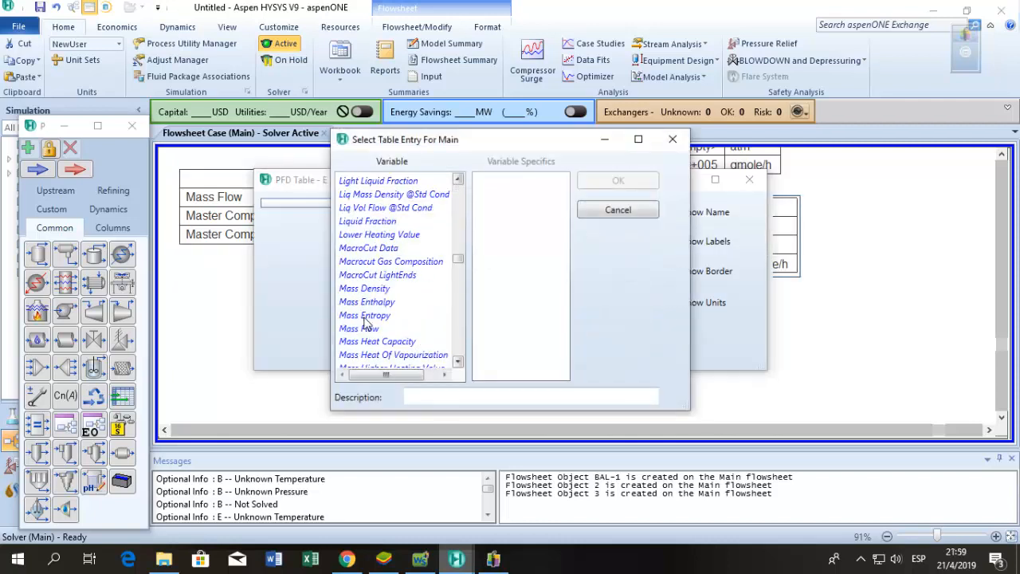
pyautogui.click(369, 329)
pyautogui.click(617, 180)
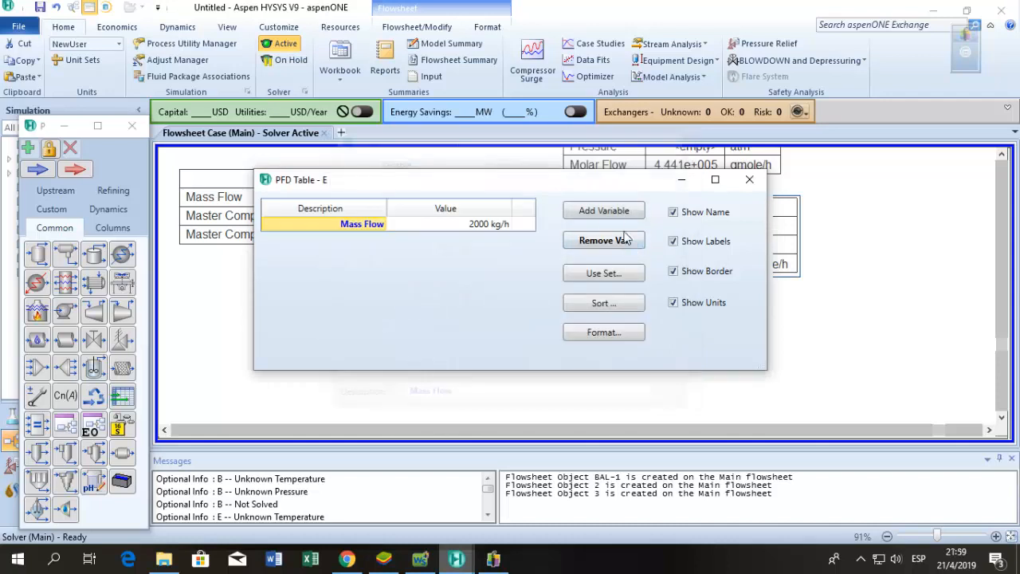
# Add the Master Comp Mass Frac variable for Sucrose to stream E's table
pyautogui.click(605, 211)
pyautogui.scroll(-10, 398, 239)
pyautogui.click(385, 221)
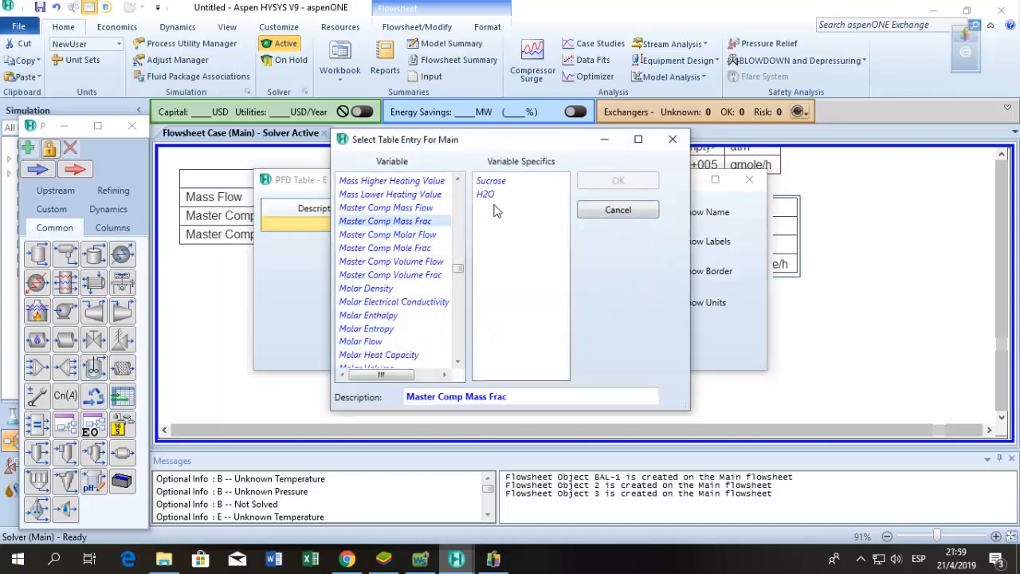
pyautogui.click(491, 182)
pyautogui.click(618, 181)
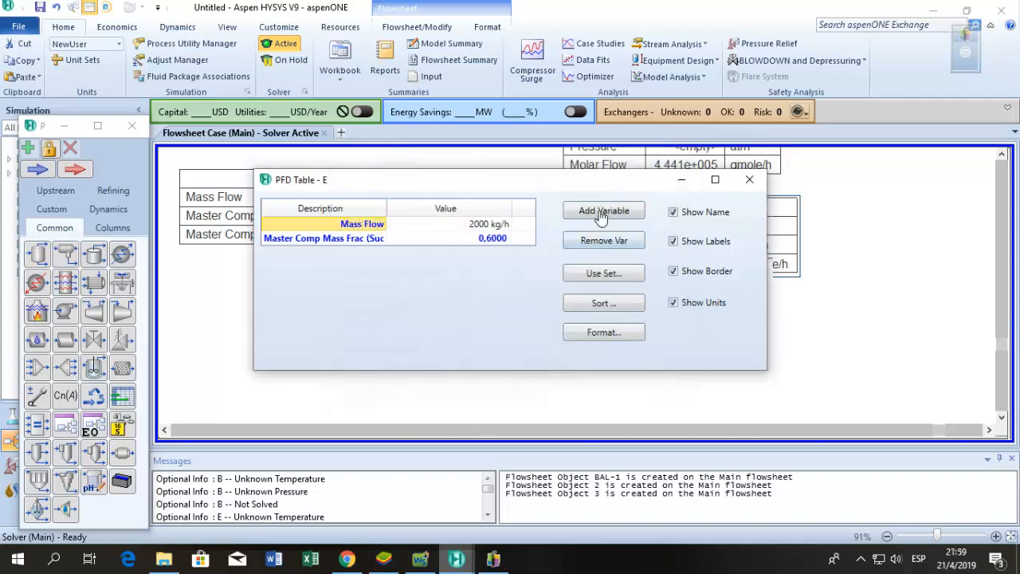
# Add the Master Comp Mass Frac variable for H2O to stream E's table and close the table's settings
pyautogui.click(604, 210)
pyautogui.scroll(-10, 462, 294)
pyautogui.click(385, 221)
pyautogui.click(485, 193)
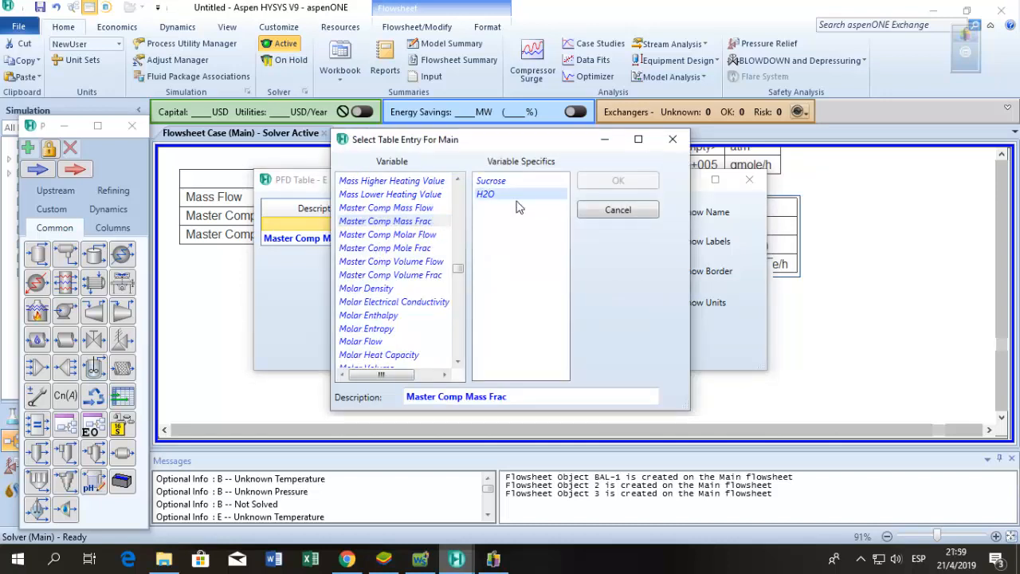
pyautogui.click(610, 183)
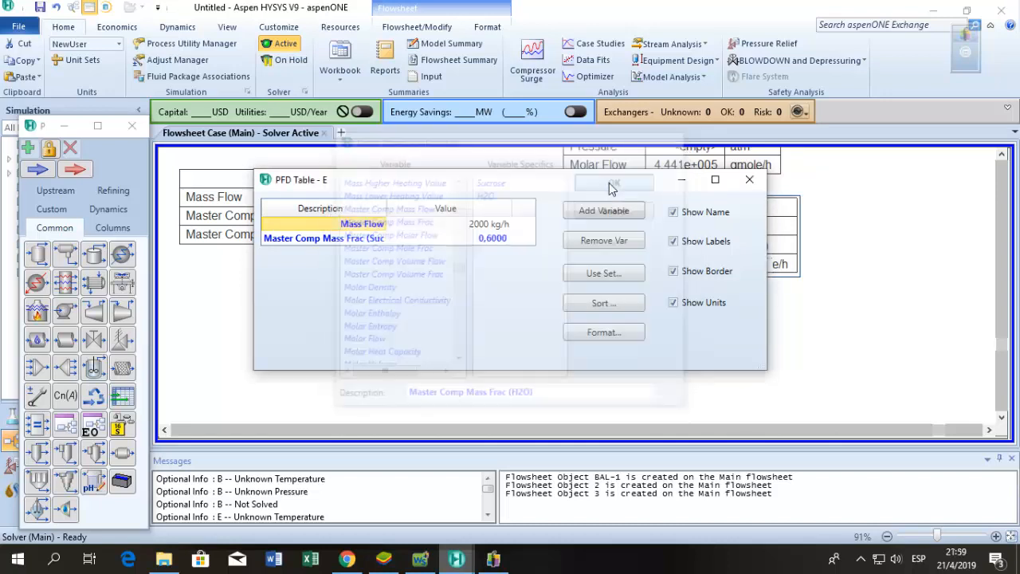
pyautogui.click(749, 180)
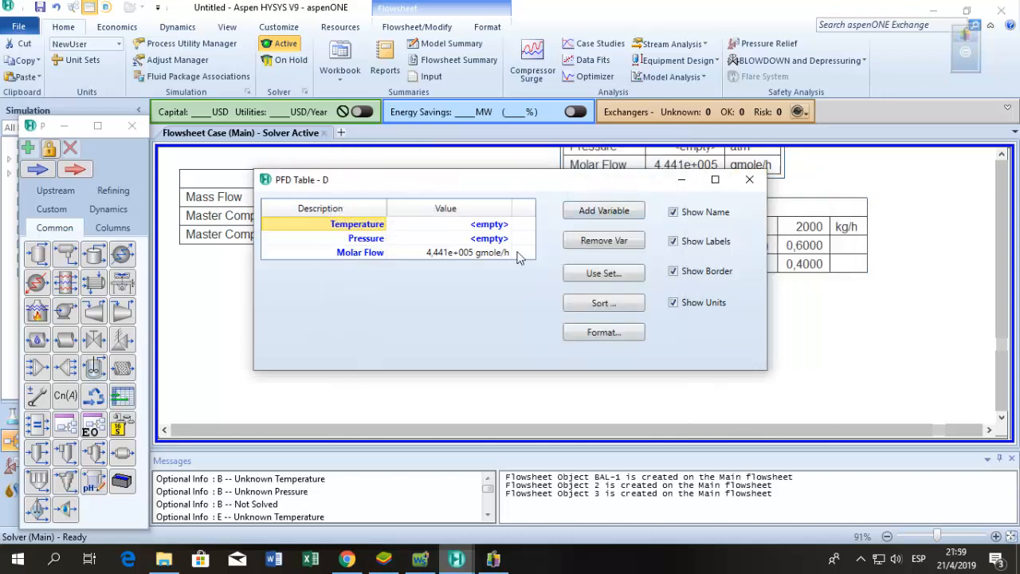
# Replace Temperature, Pressure and Molar Flow with Mass Flow in stream D's flowsheet table
pyautogui.click(590, 241)
pyautogui.click(589, 241)
pyautogui.click(589, 241)
pyautogui.click(611, 216)
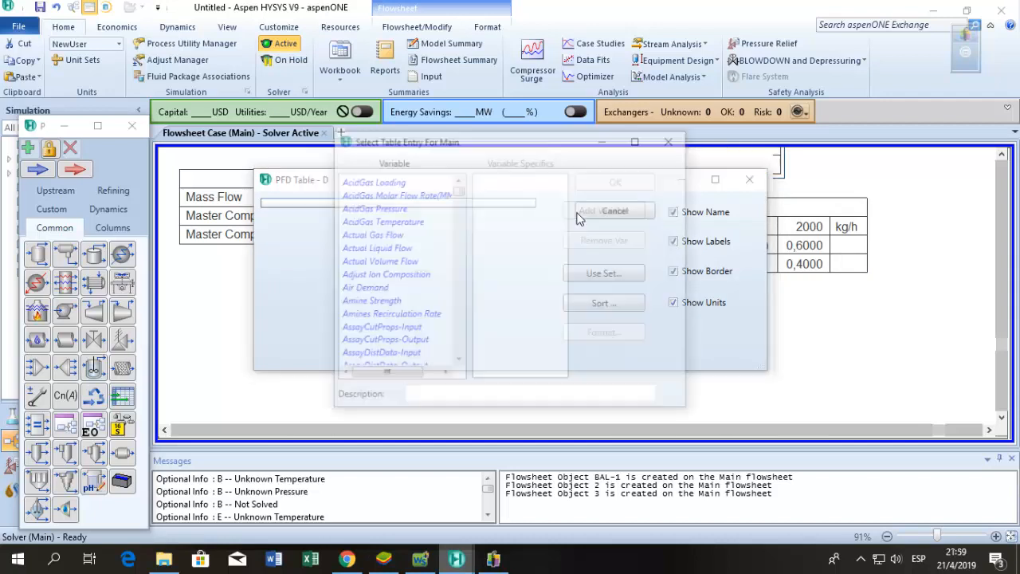
pyautogui.click(362, 329)
pyautogui.click(605, 185)
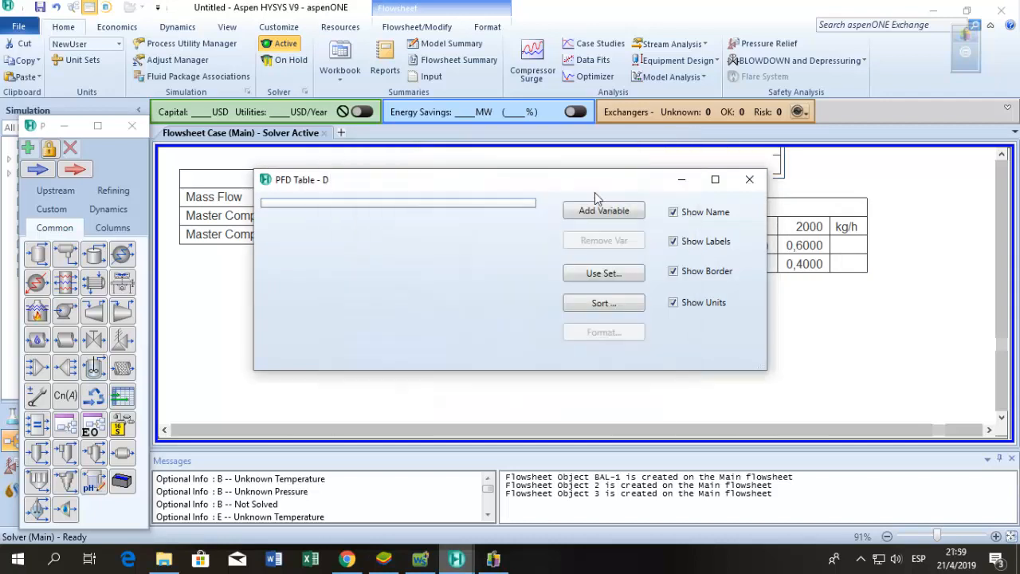
# Add the Master Comp Mass Frac variables for Sucrose and H2O to stream D's table
pyautogui.click(604, 212)
pyautogui.click(415, 222)
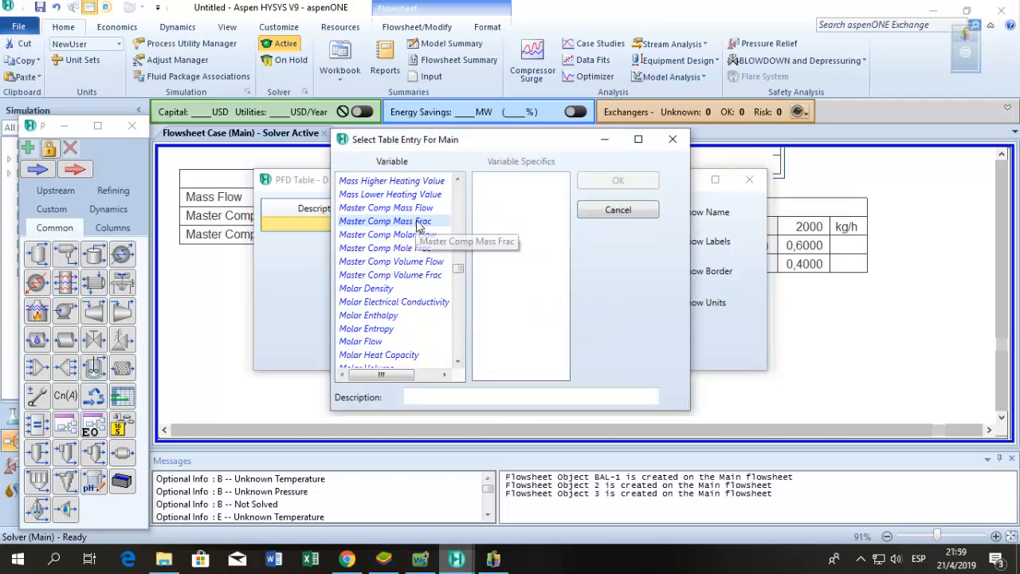
pyautogui.click(618, 182)
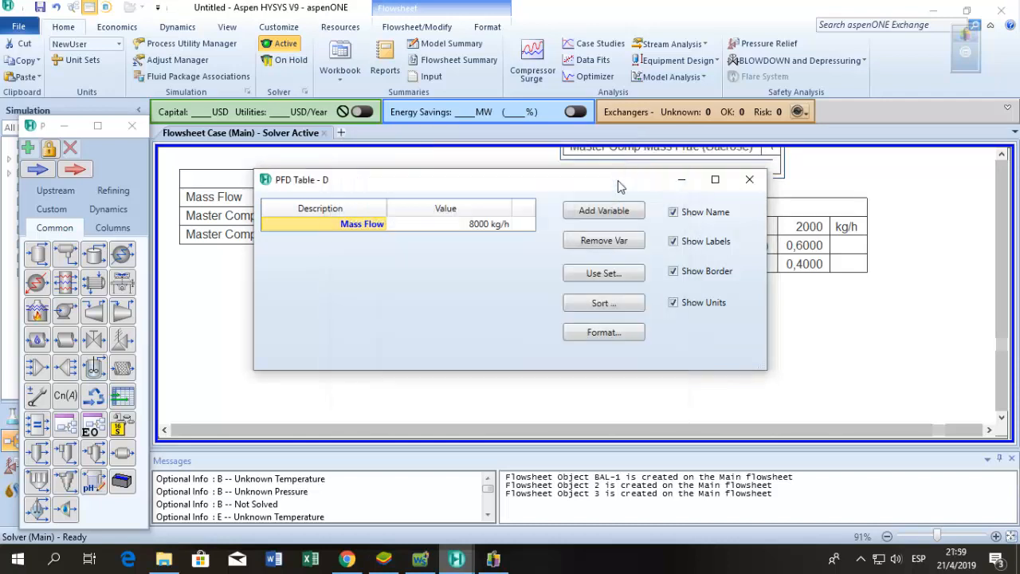
pyautogui.click(603, 211)
pyautogui.click(420, 221)
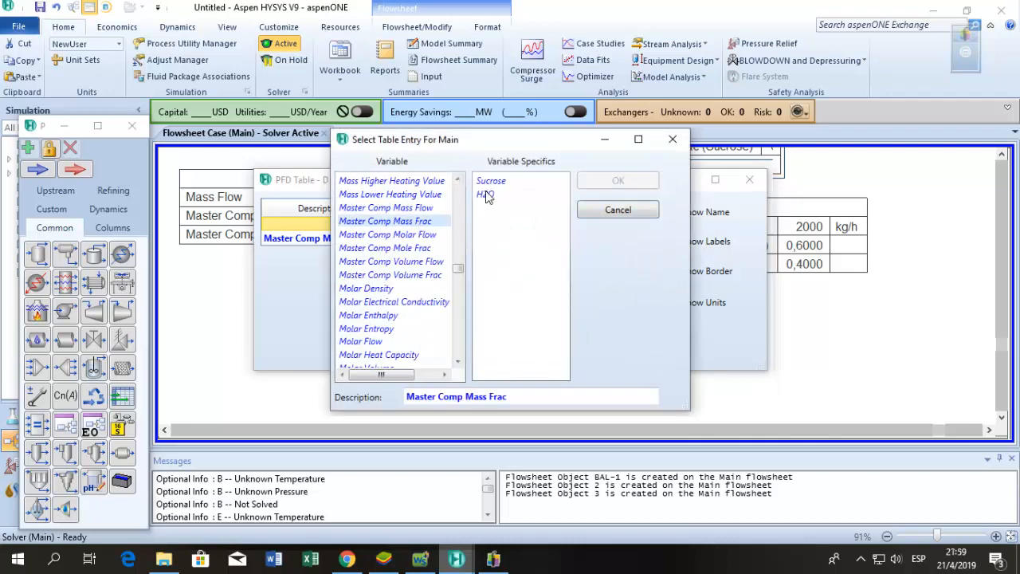
pyautogui.click(486, 194)
pyautogui.click(618, 181)
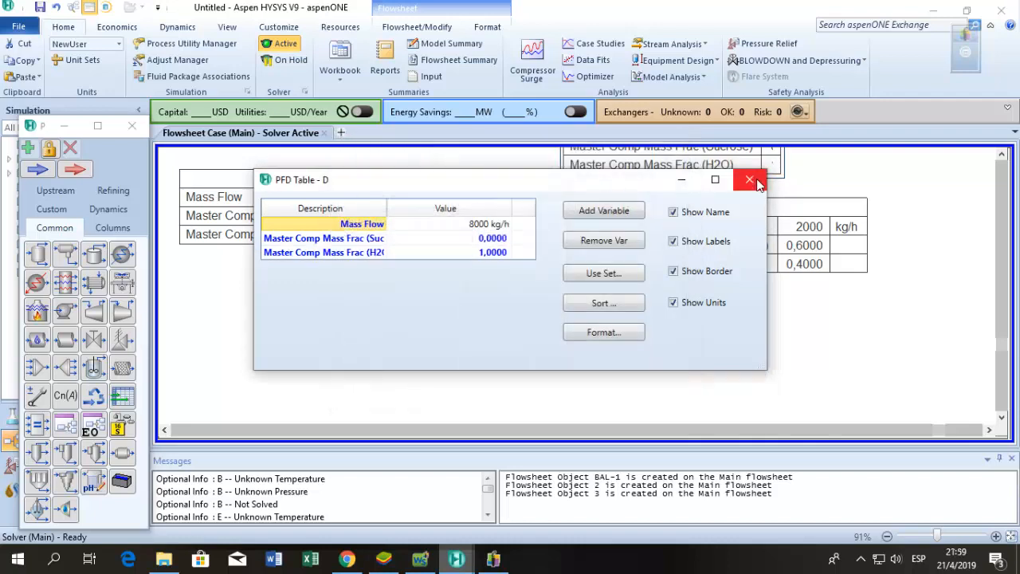
pyautogui.click(750, 180)
# Arrange the tables of streams B, D and E around the Balance block so they stay clear of the streams
pyautogui.scroll(1, 577, 323)
pyautogui.click(532, 319)
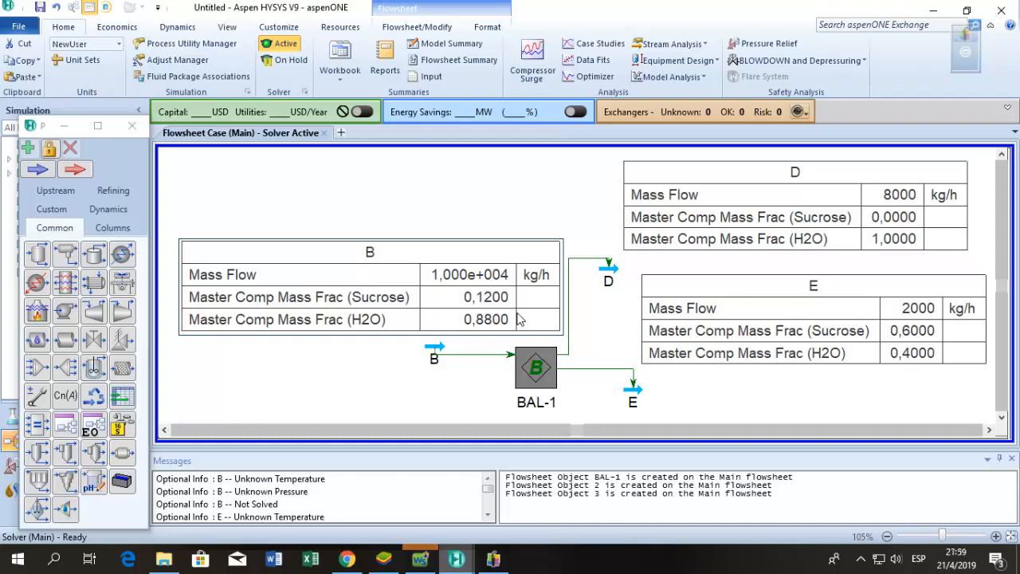
pyautogui.moveTo(518, 319); pyautogui.dragTo(506, 315)
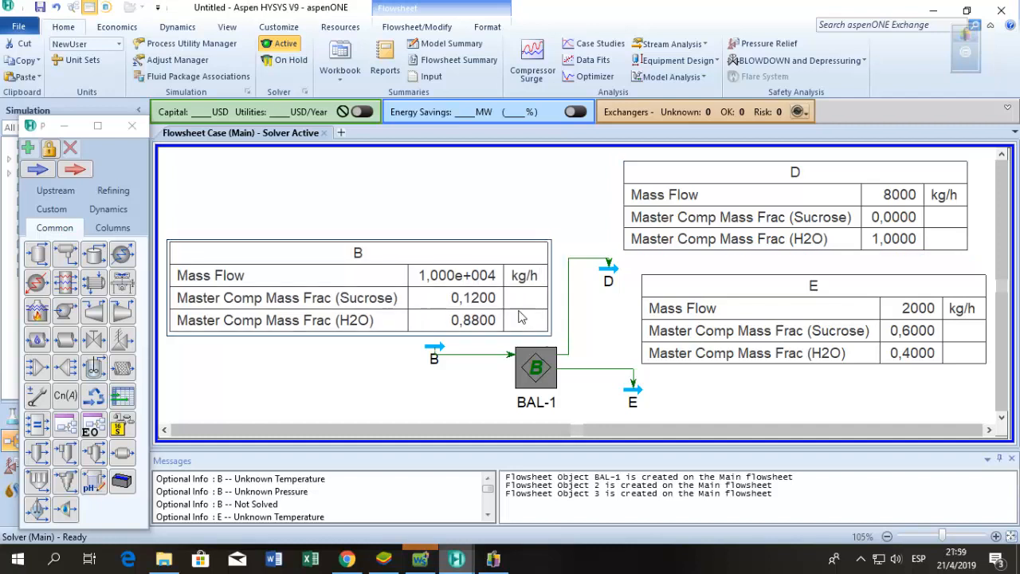
pyautogui.click(714, 338)
pyautogui.moveTo(714, 345); pyautogui.dragTo(715, 348)
pyautogui.click(694, 218)
pyautogui.moveTo(694, 218); pyautogui.dragTo(683, 219)
pyautogui.click(561, 208)
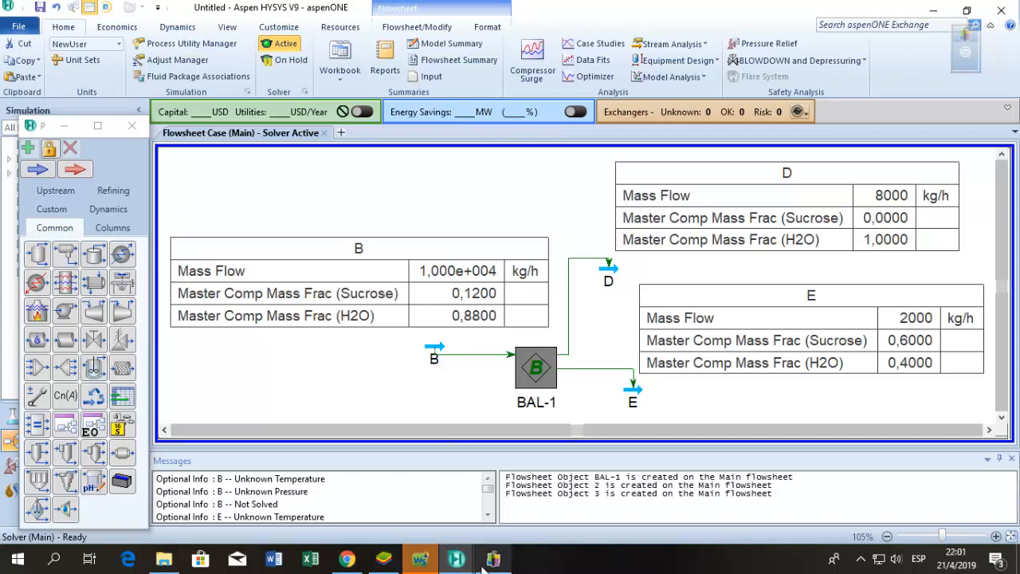
# In the annotation workspace, handwrite 8000 kg/h as stream D's flow and 2000 kg/h as stream E's flow on the process scheme
pyautogui.click(419, 558)
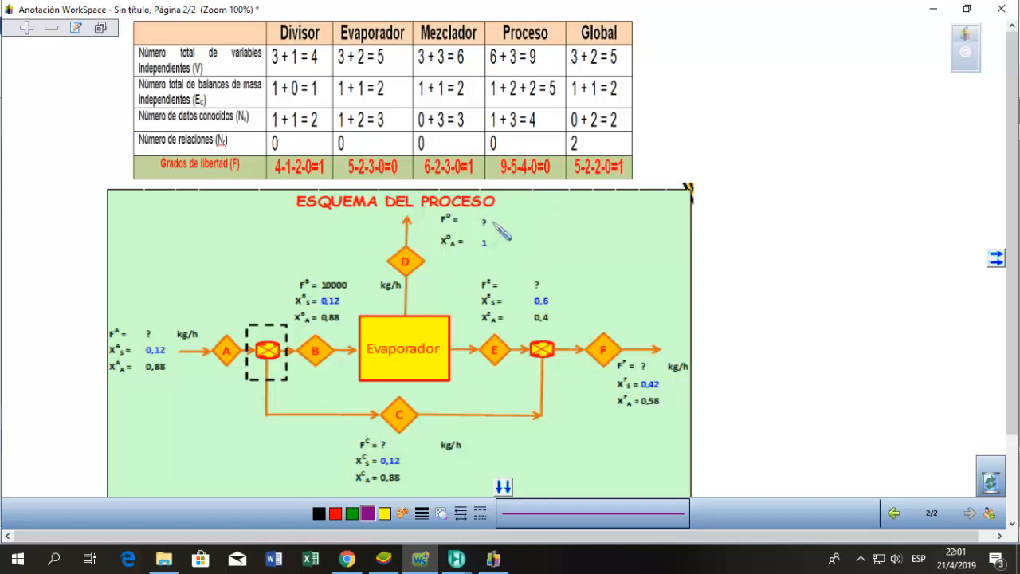
pyautogui.moveTo(500, 218); pyautogui.dragTo(533, 216)
pyautogui.moveTo(546, 280); pyautogui.dragTo(629, 281)
pyautogui.moveTo(545, 210)
pyautogui.mouseDown()
pyautogui.moveTo(556, 227)
pyautogui.moveTo(578, 227)
pyautogui.mouseUp()
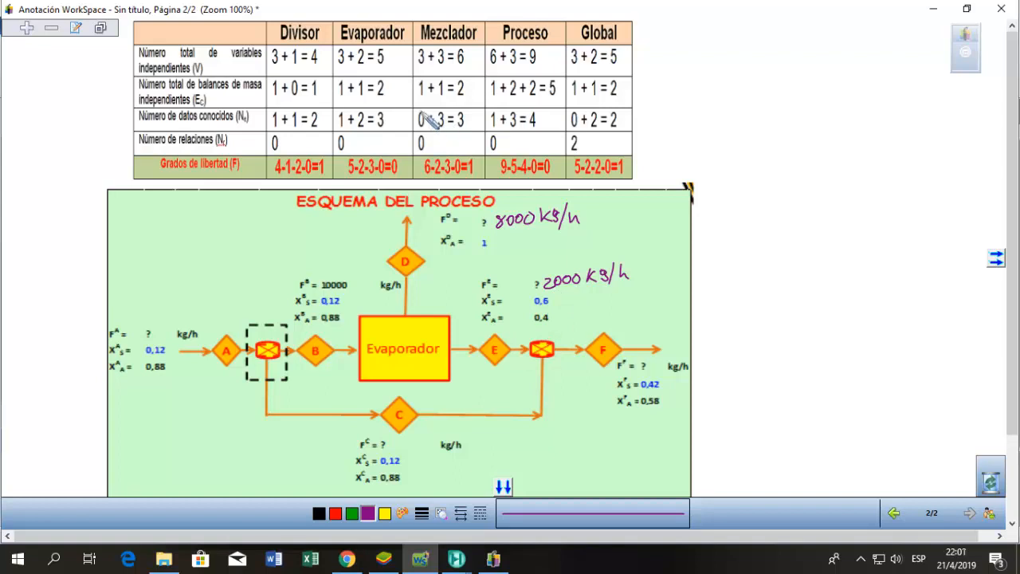
# Handwrite the Mezclador column's updates: 1 + 3 = 4 known data and 0 degrees of freedom
pyautogui.moveTo(421, 112)
pyautogui.mouseDown()
pyautogui.moveTo(423, 124)
pyautogui.moveTo(462, 125)
pyautogui.mouseUp()
pyautogui.moveTo(473, 160); pyautogui.dragTo(473, 161)
# Switch back to Aspen HYSYS and place a second Balance block on the flowsheet beyond stream E
pyautogui.moveTo(456, 557)
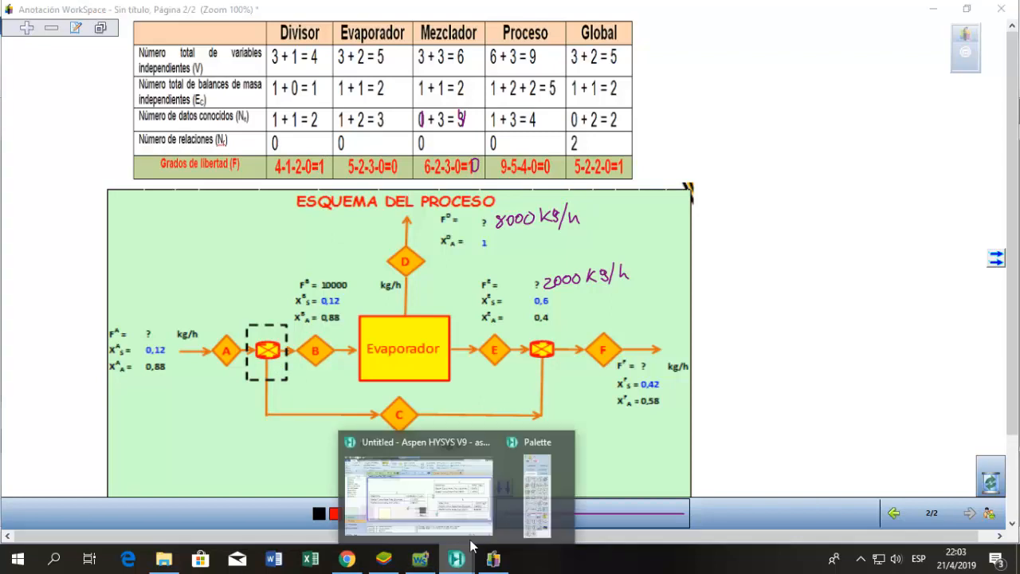
pyautogui.click(536, 486)
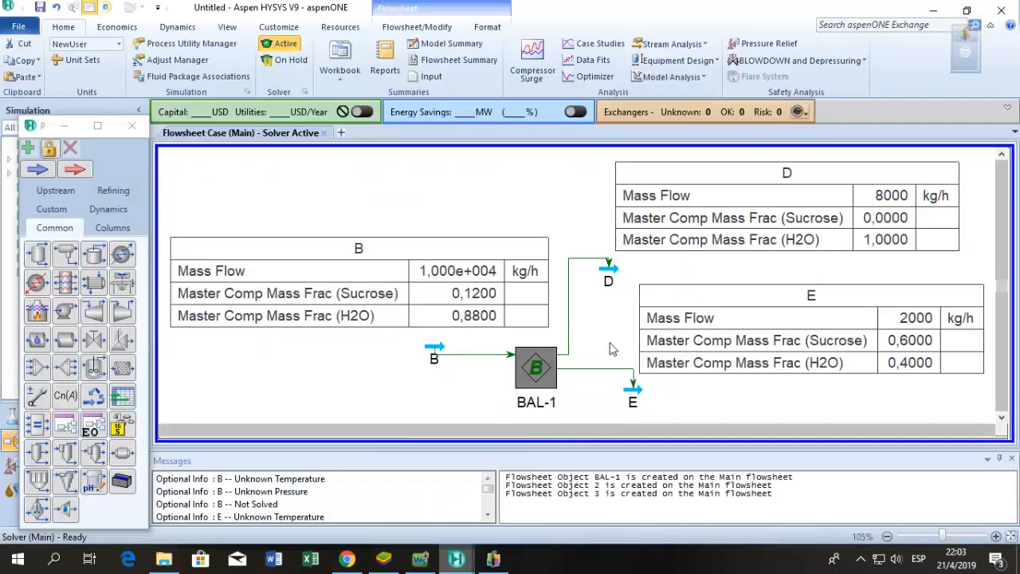
pyautogui.scroll(-3, 611, 348)
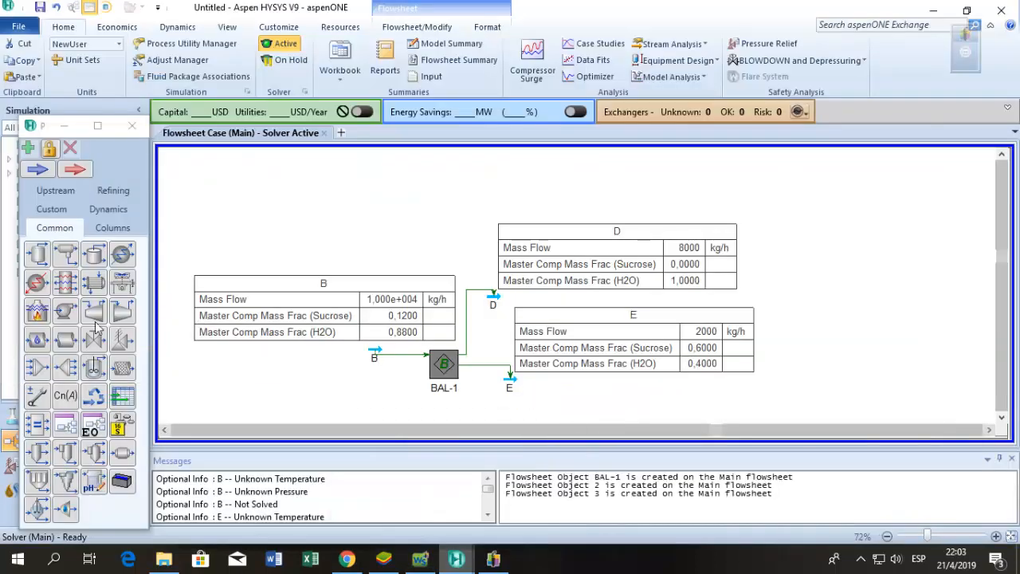
pyautogui.click(36, 423)
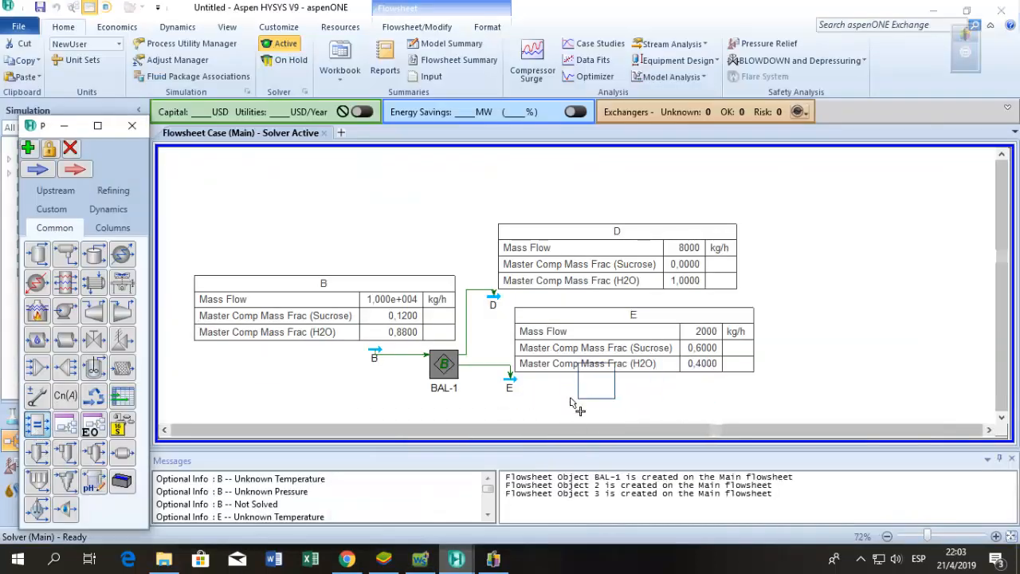
pyautogui.click(580, 406)
# Place two new material streams, one below BAL-1 and one beyond the new Balance block
pyautogui.click(467, 421)
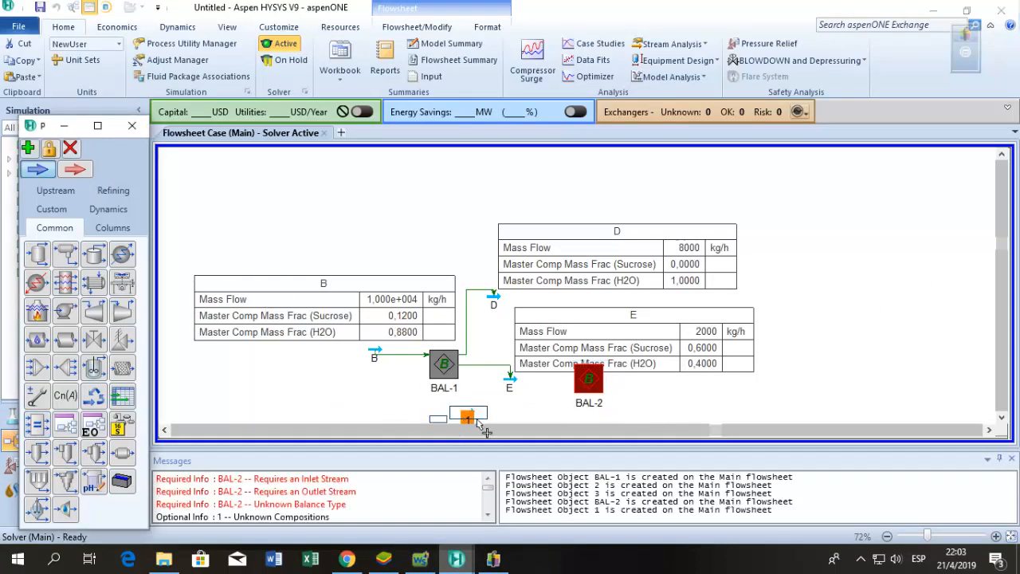
pyautogui.click(665, 382)
pyautogui.click(660, 390)
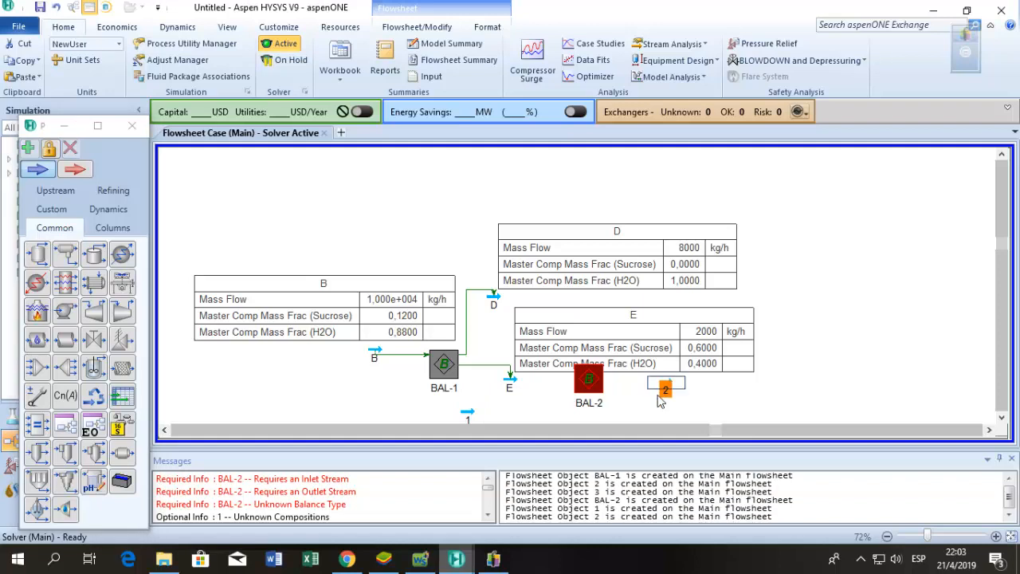
# Shift the tables of streams D and E and the second Balance block apart, and fit the flowsheet to the view
pyautogui.moveTo(566, 275); pyautogui.dragTo(543, 261)
pyautogui.click(566, 326)
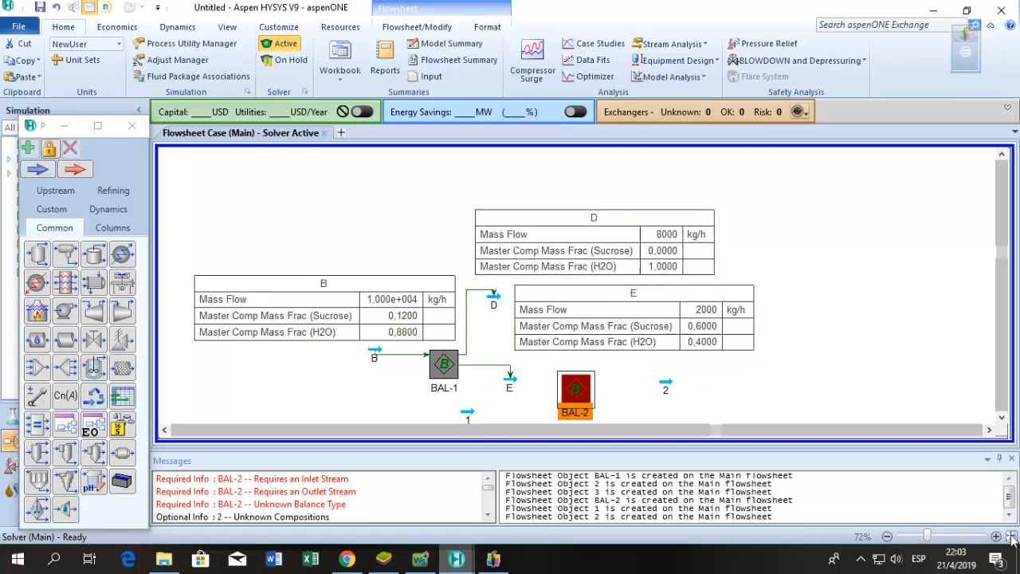
pyautogui.click(1009, 536)
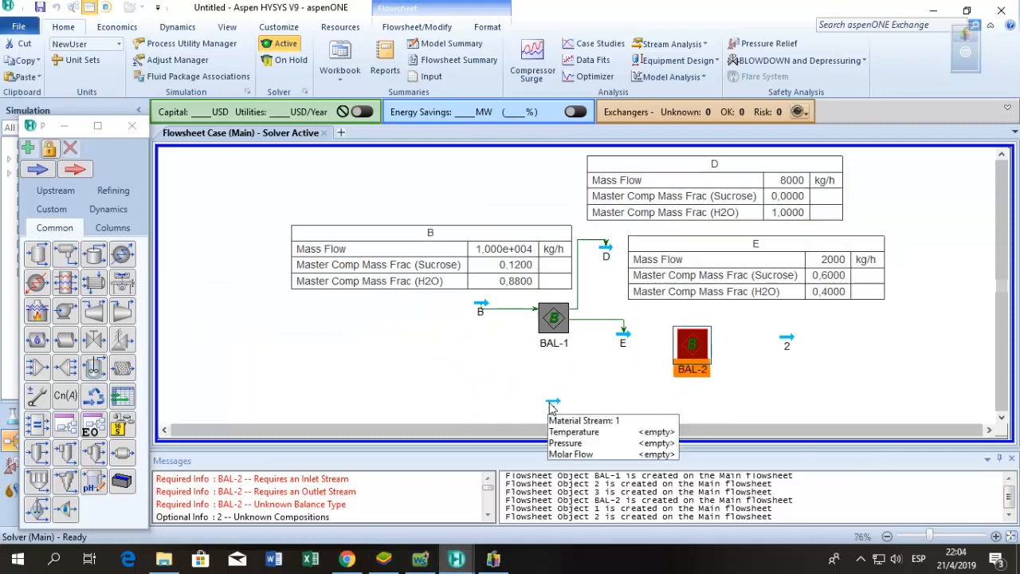
# Open material stream 1, check the process scheme in the annotation workspace, and rename the stream as C
pyautogui.doubleClick(551, 404)
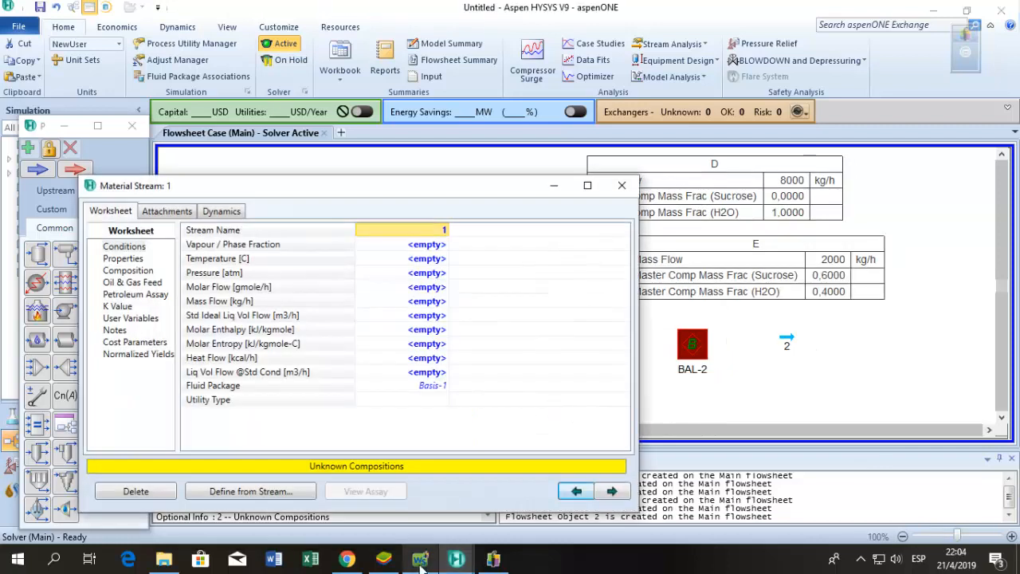
pyautogui.click(421, 560)
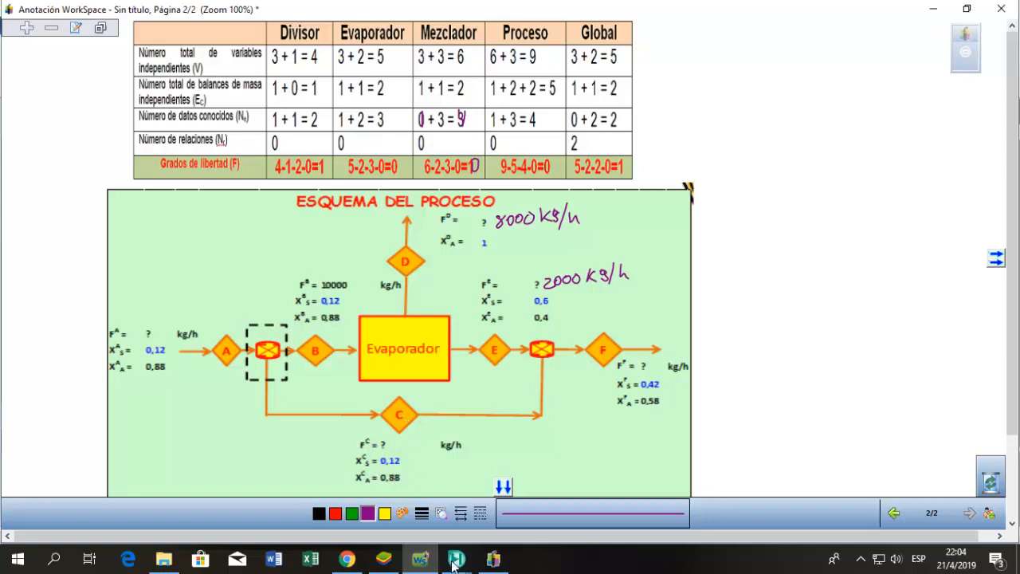
pyautogui.moveTo(456, 562)
pyautogui.click(561, 503)
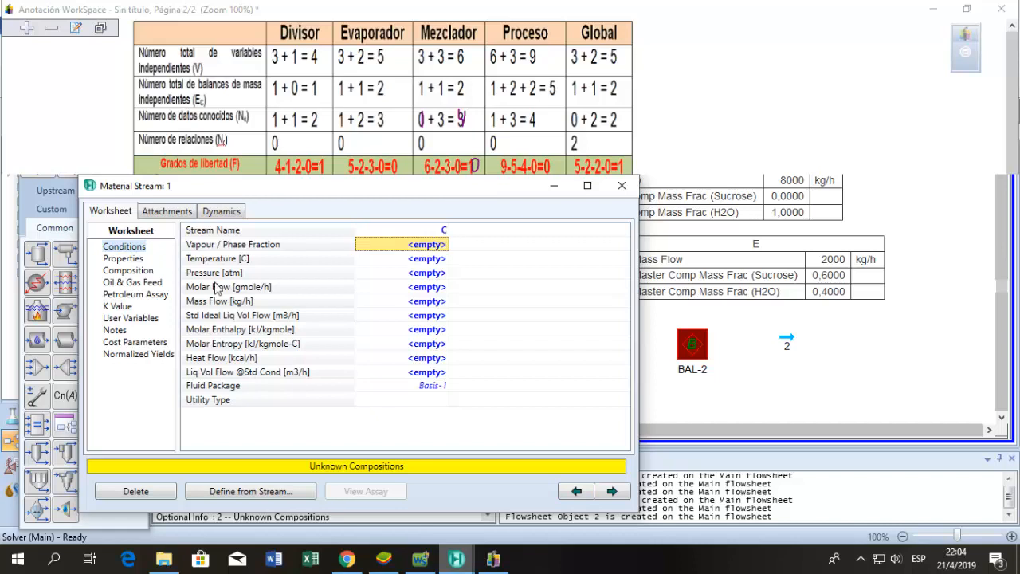
# Define stream C from stream B, copying its composition but leaving out the flow
pyautogui.click(134, 271)
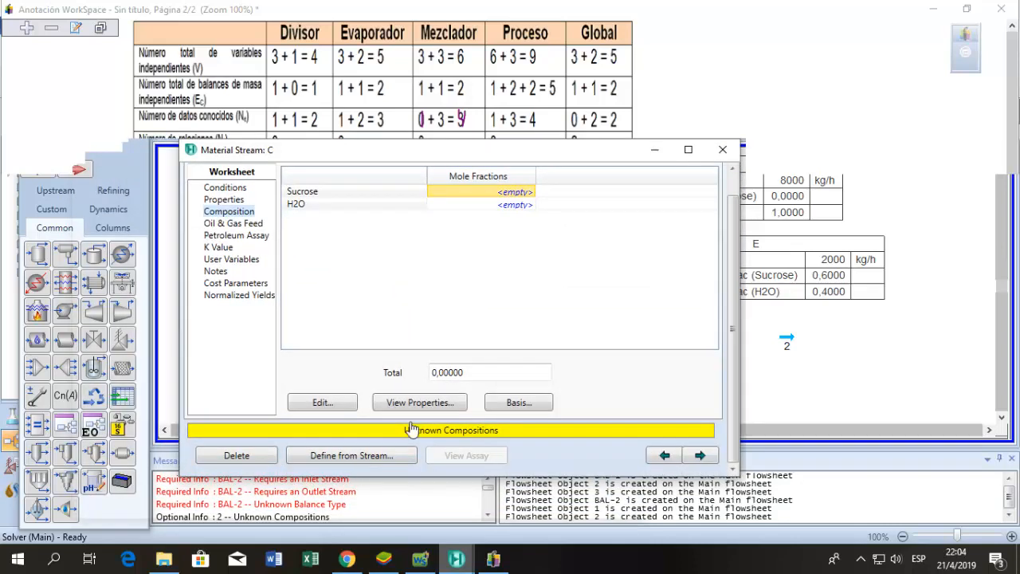
pyautogui.moveTo(451, 158); pyautogui.dragTo(566, 413)
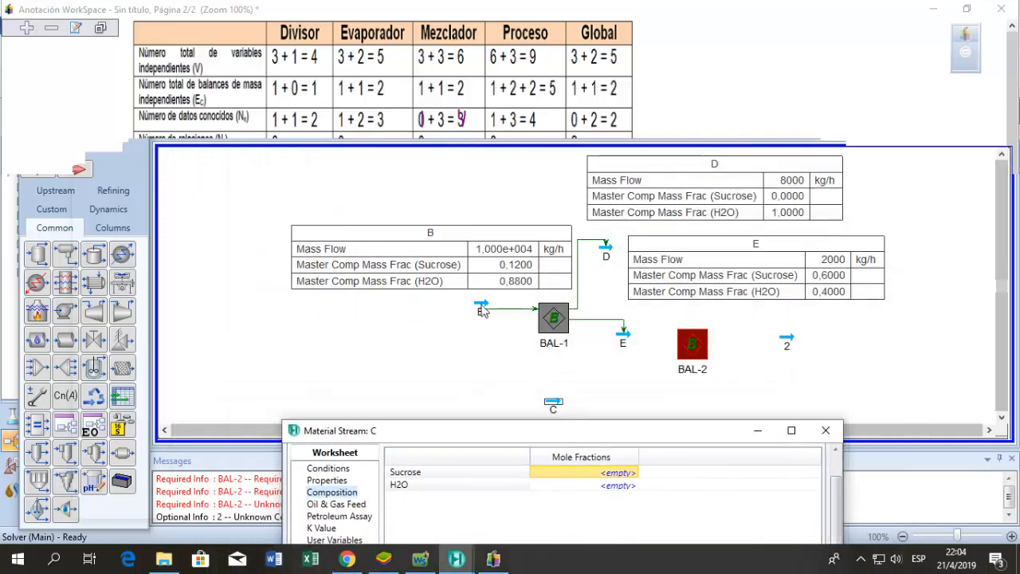
pyautogui.moveTo(482, 438); pyautogui.dragTo(425, 132)
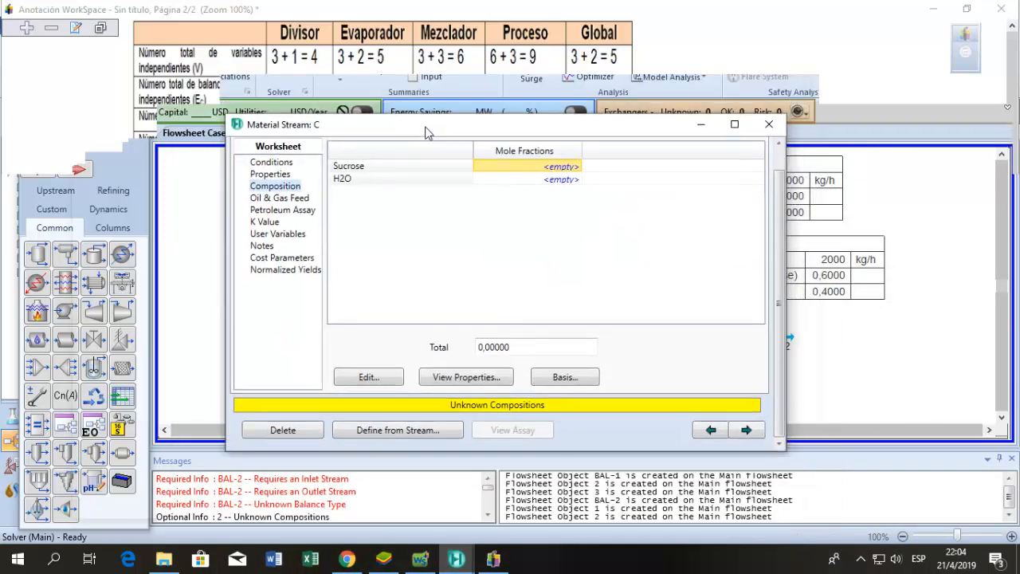
pyautogui.click(392, 440)
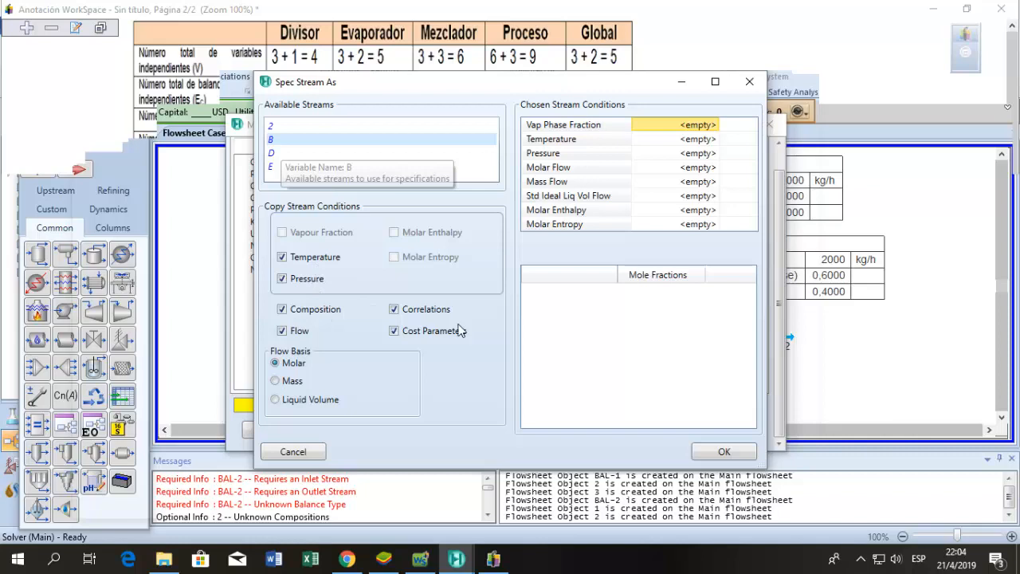
pyautogui.click(292, 333)
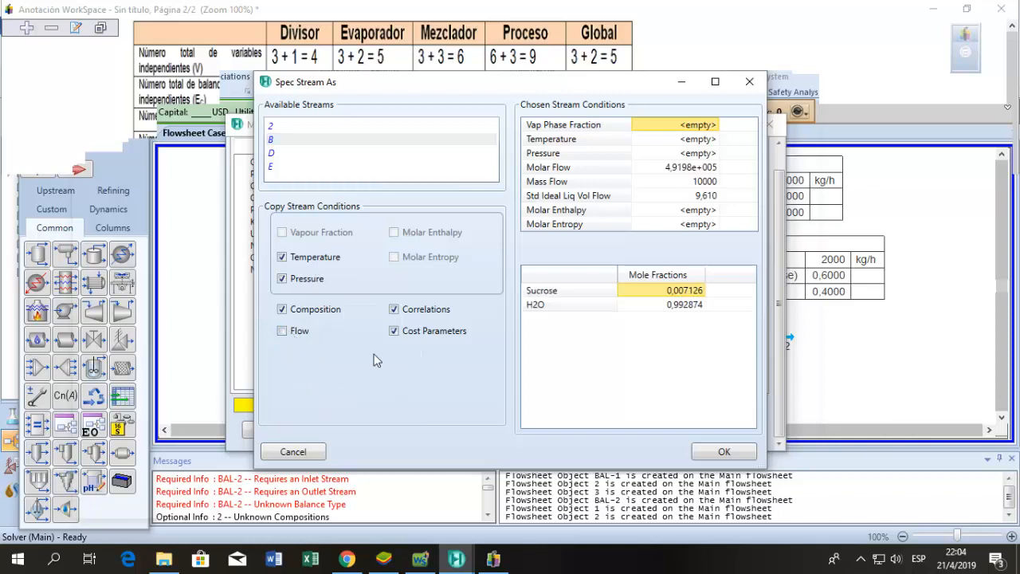
pyautogui.click(725, 452)
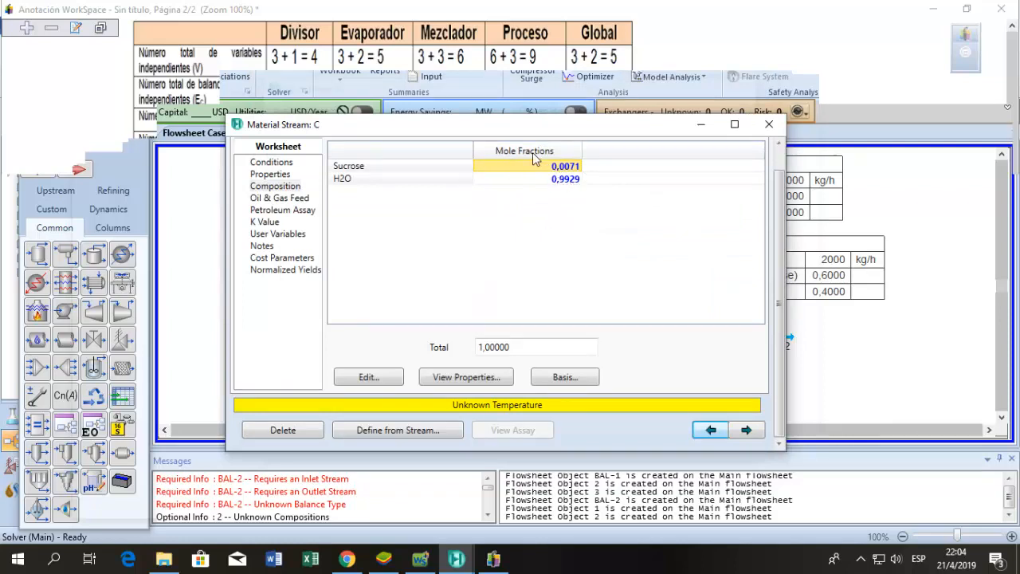
# Switch stream C's composition basis to mass fractions and close the stream's properties
pyautogui.click(580, 382)
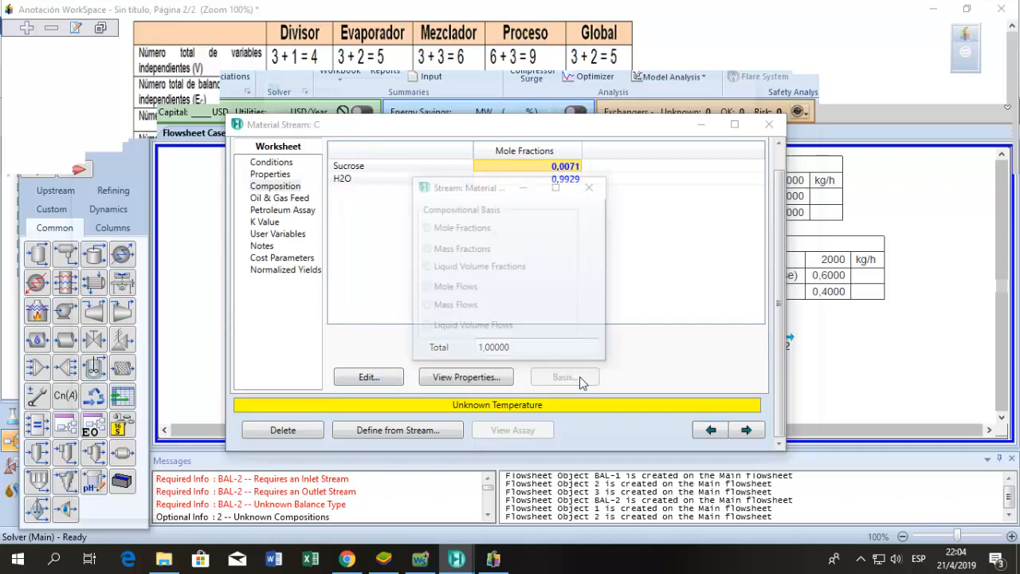
pyautogui.click(460, 248)
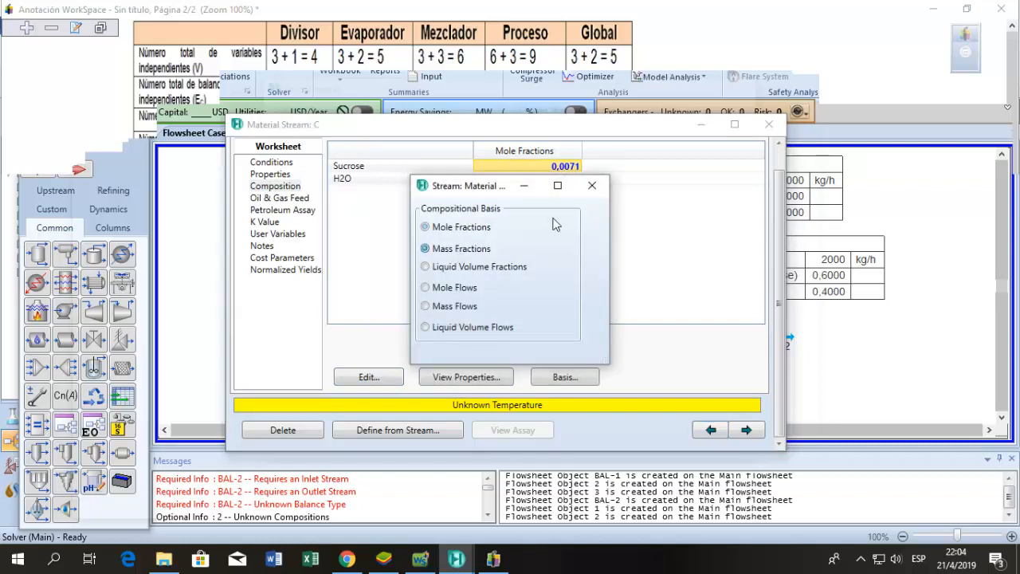
pyautogui.click(591, 184)
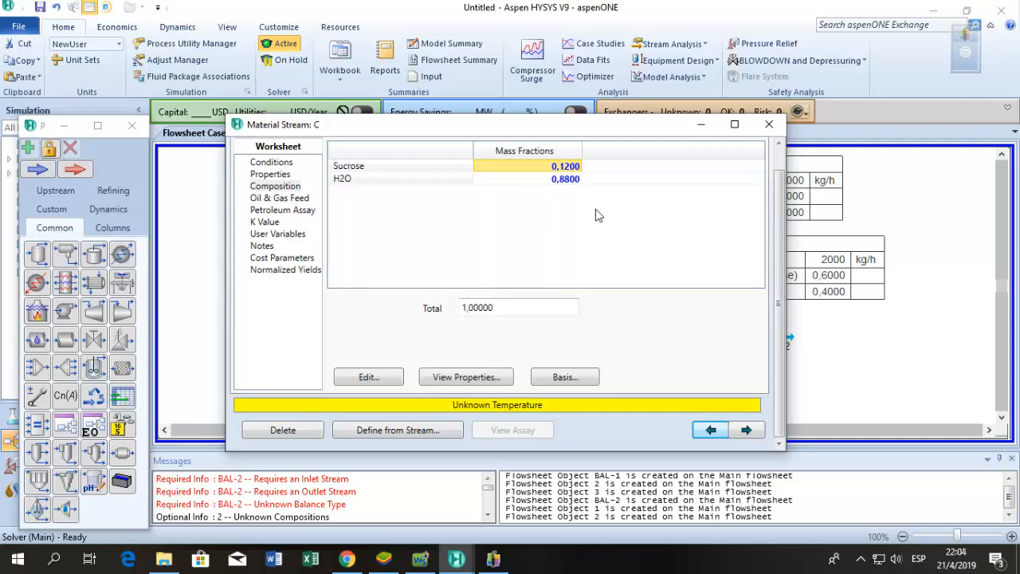
pyautogui.click(769, 126)
# Open material stream 2, check the process scheme in the annotation workspace, and rename the stream as F
pyautogui.doubleClick(786, 341)
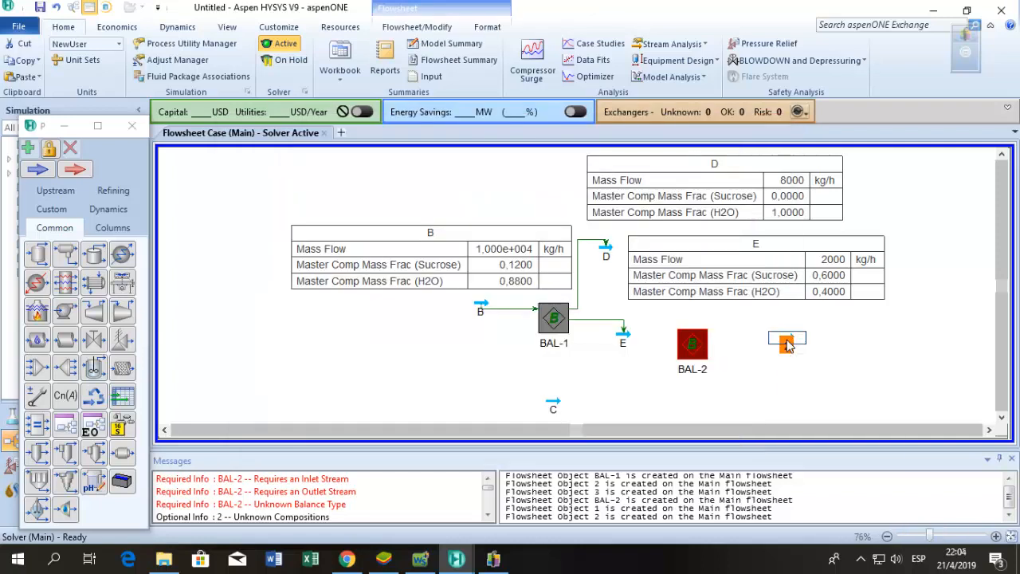
pyautogui.click(419, 561)
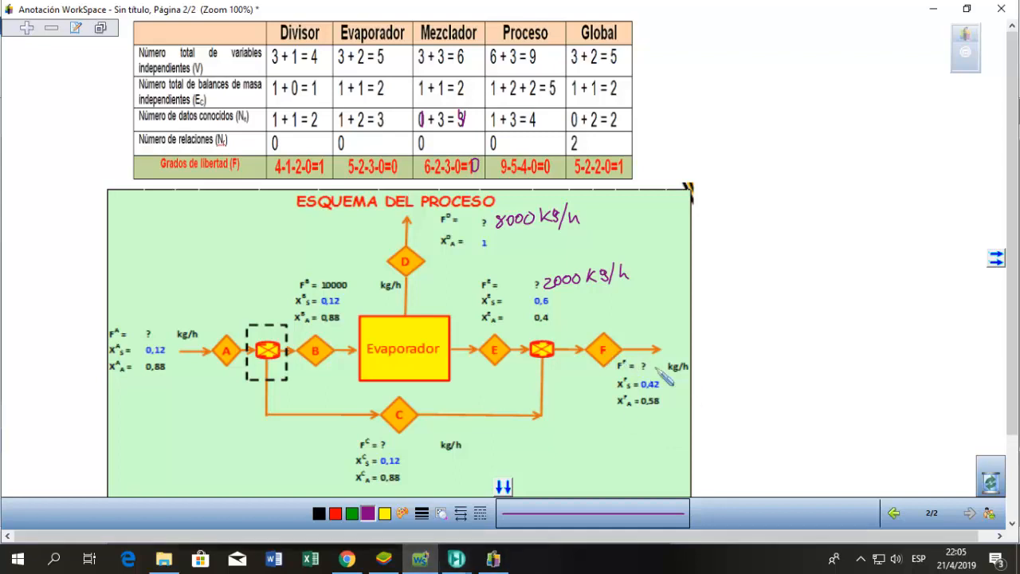
pyautogui.moveTo(456, 558)
pyautogui.click(580, 499)
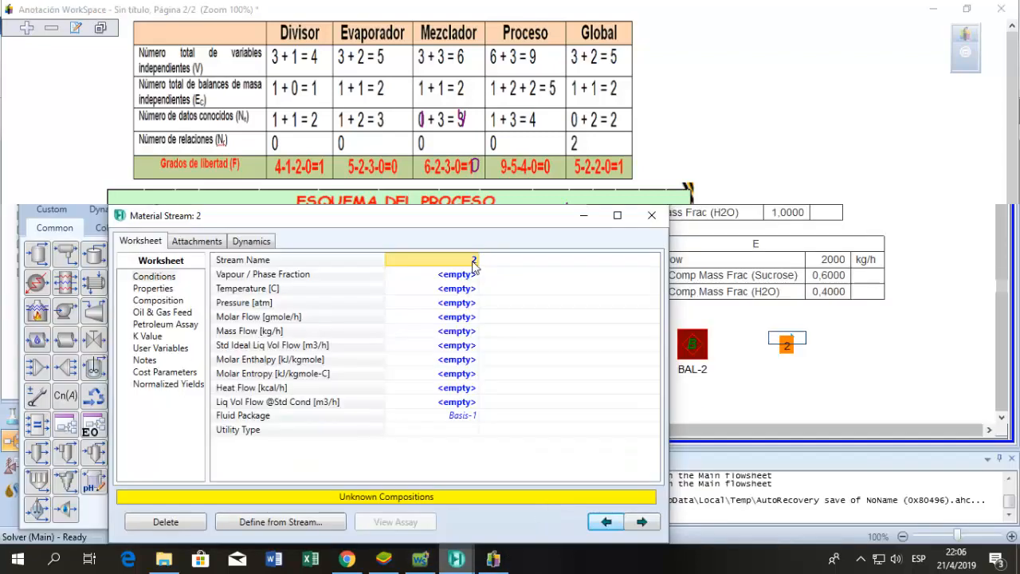
pyautogui.write('F')
pyautogui.press('Return')
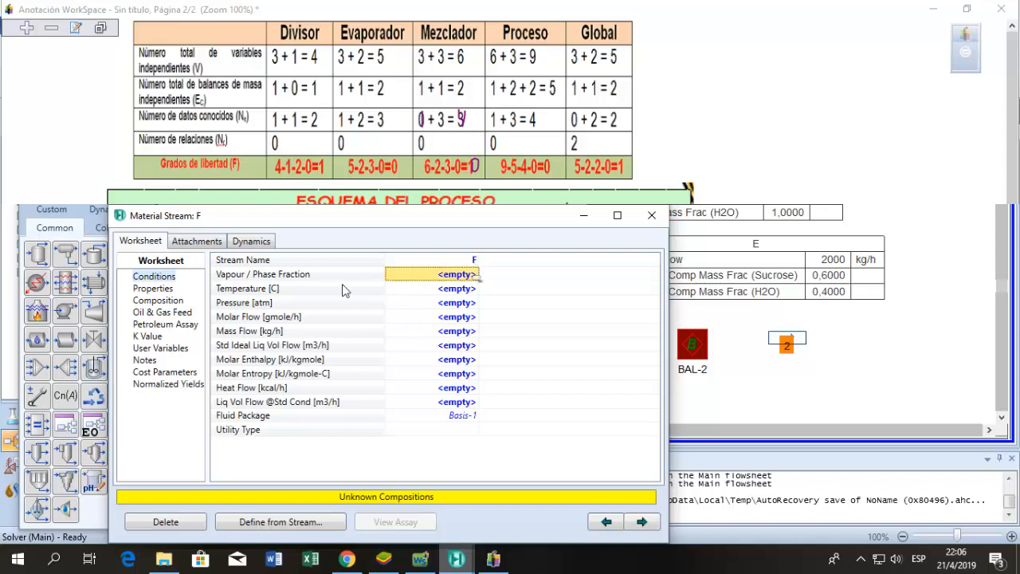
# Set stream F's composition in mass fractions to 0.42 sucrose and 0.58 H2O, normalize it, and close the stream
pyautogui.click(173, 305)
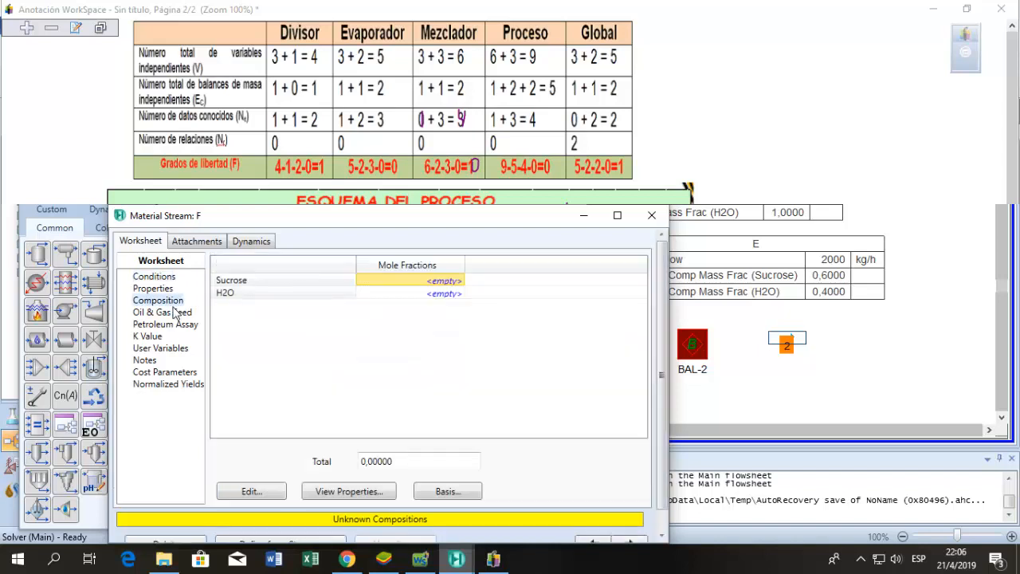
pyautogui.click(250, 493)
pyautogui.click(570, 163)
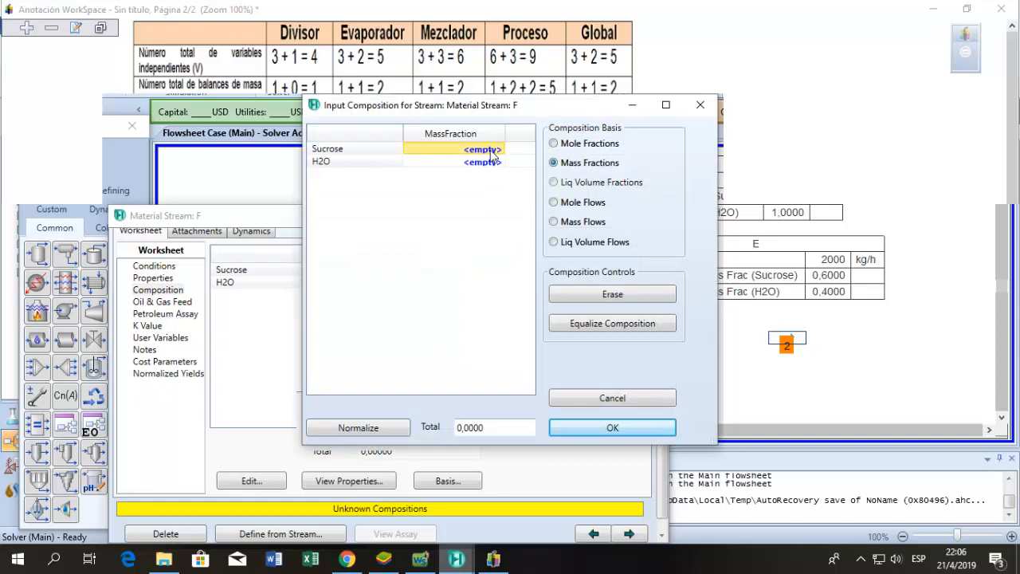
pyautogui.write('42')
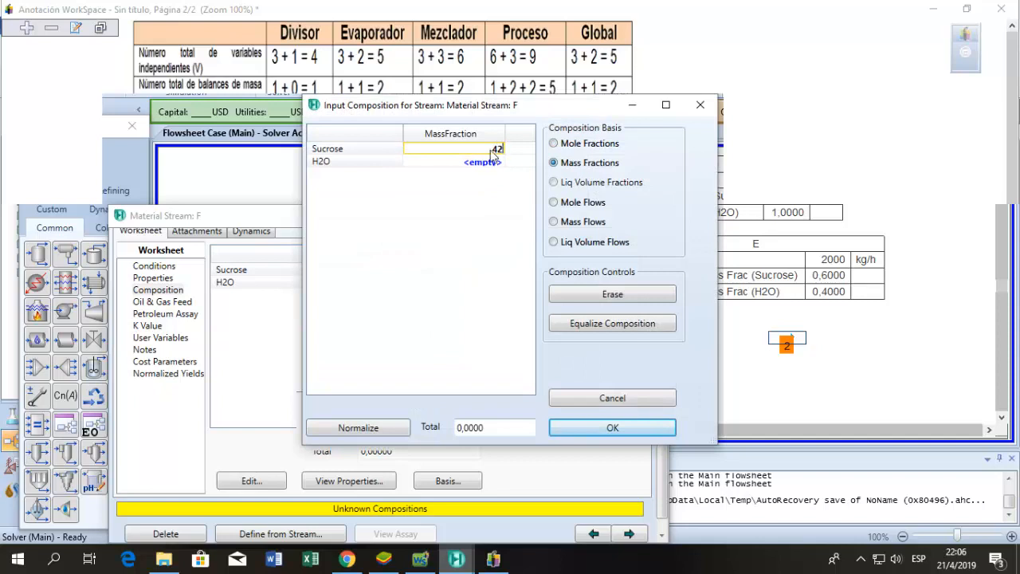
pyautogui.press('Return')
pyautogui.write('5,8')
pyautogui.press('Return')
pyautogui.click(357, 427)
pyautogui.click(609, 429)
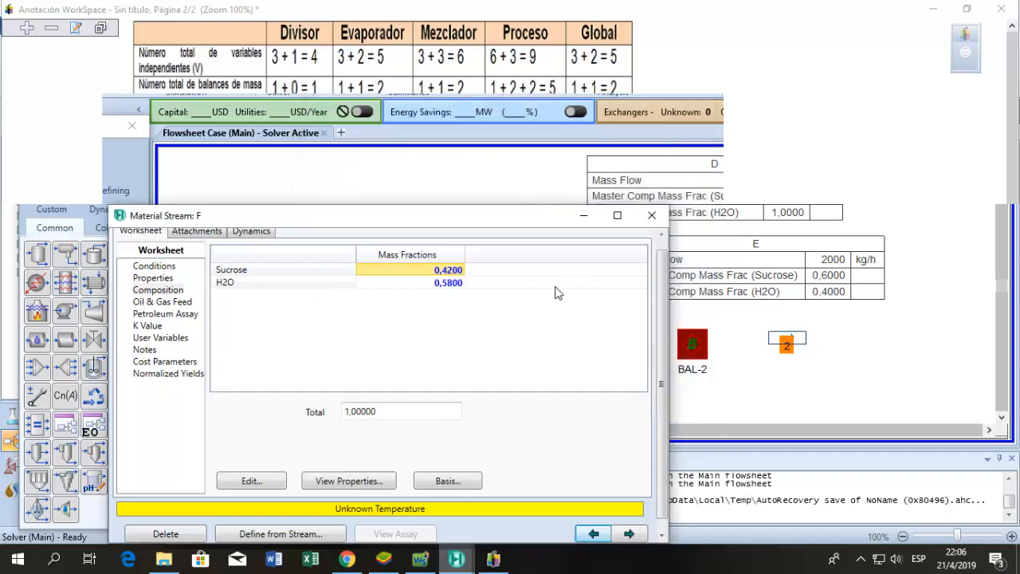
pyautogui.click(651, 216)
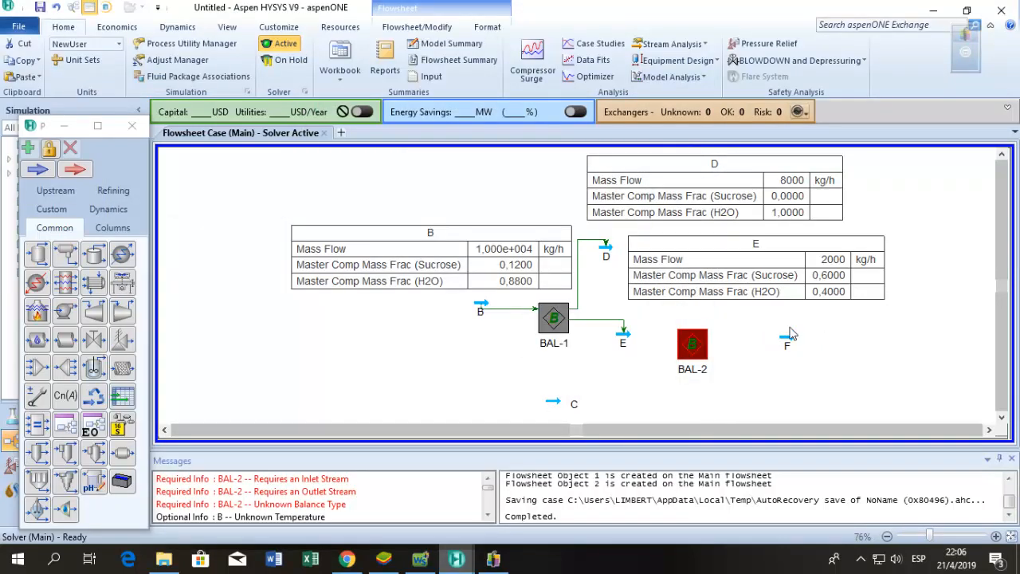
# Open BAL-2 and connect streams E and C as inlets and stream F as outlet
pyautogui.doubleClick(693, 356)
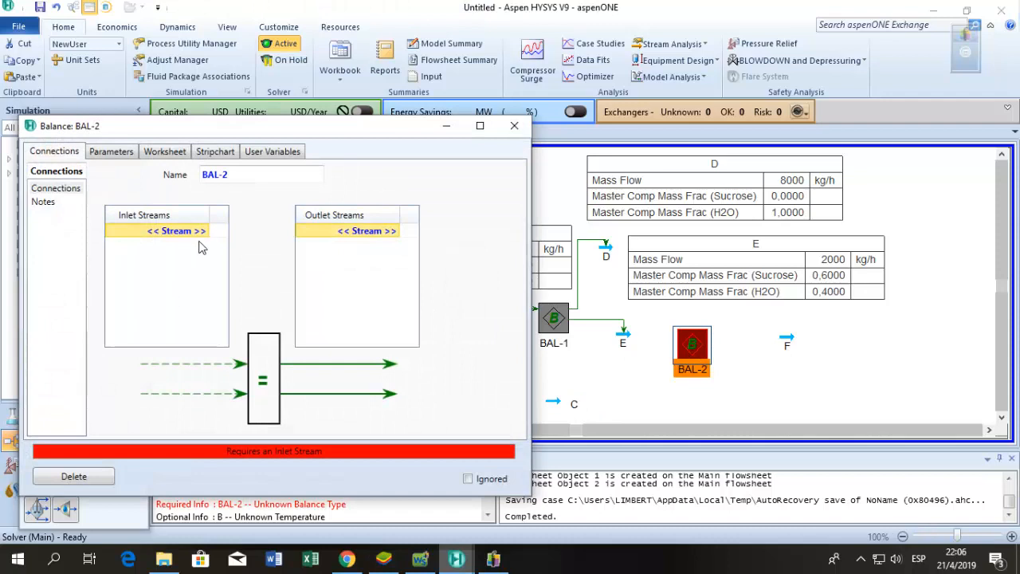
pyautogui.click(205, 233)
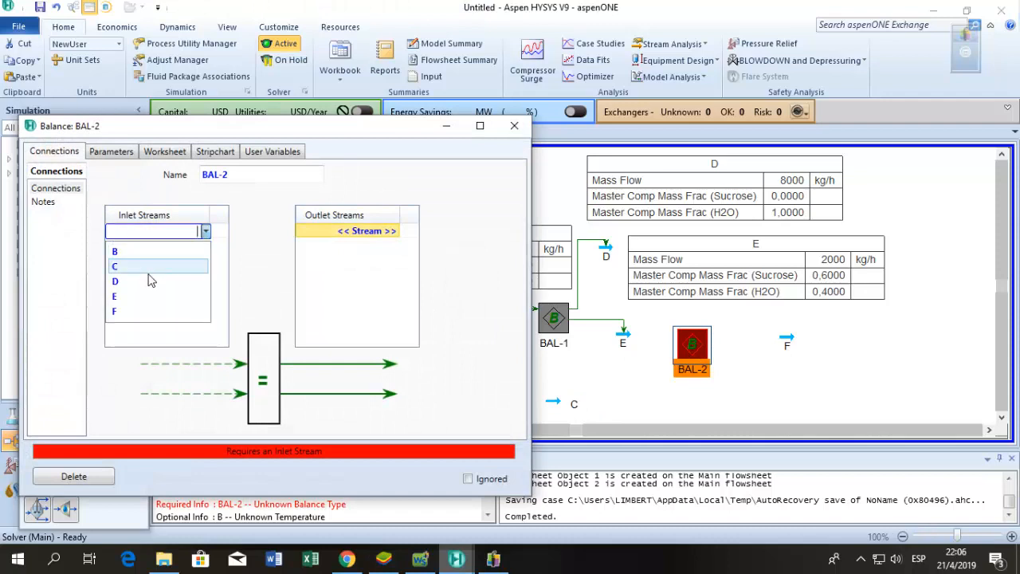
pyautogui.click(134, 296)
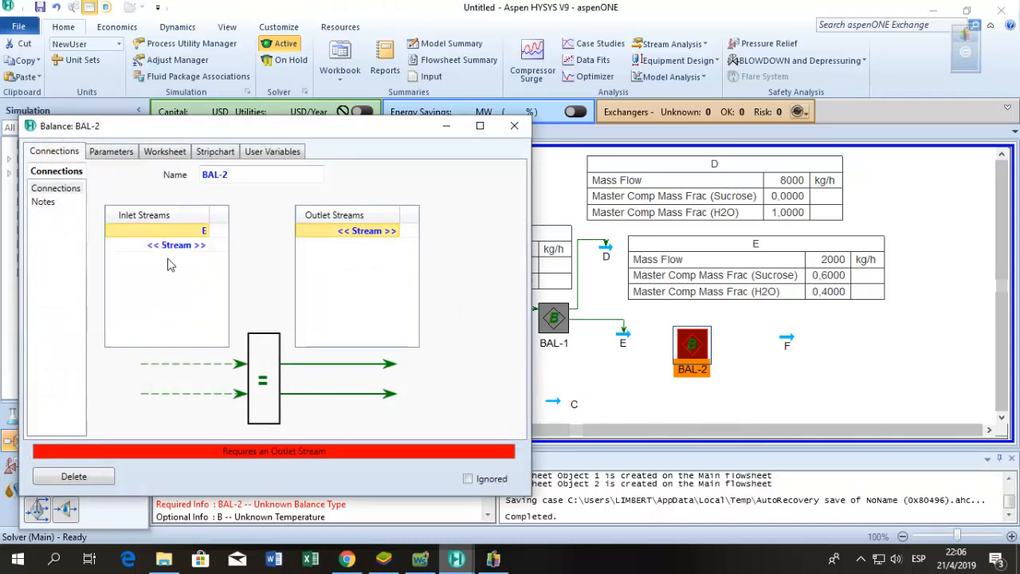
pyautogui.click(205, 249)
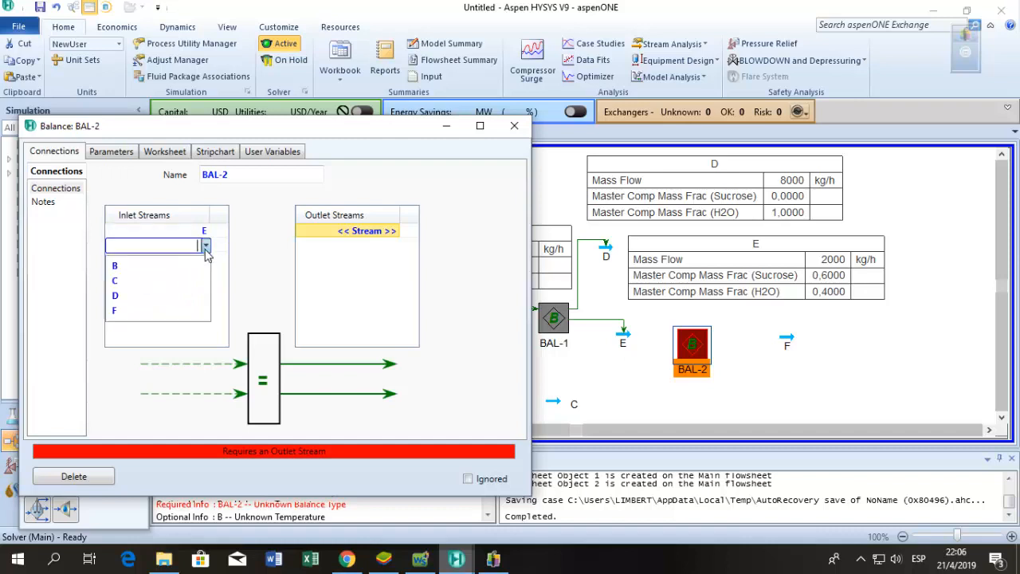
pyautogui.click(148, 285)
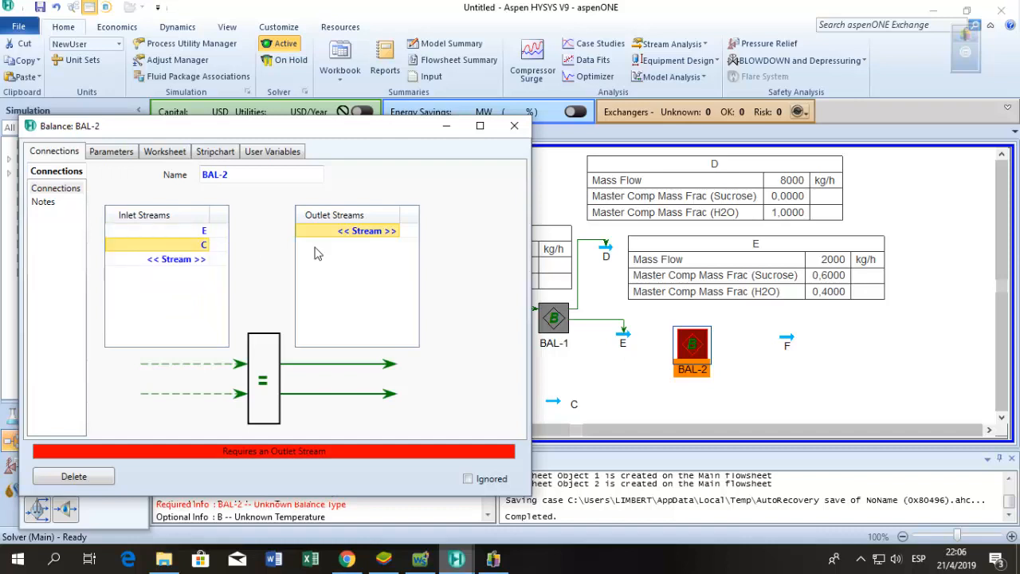
pyautogui.click(398, 236)
pyautogui.click(332, 275)
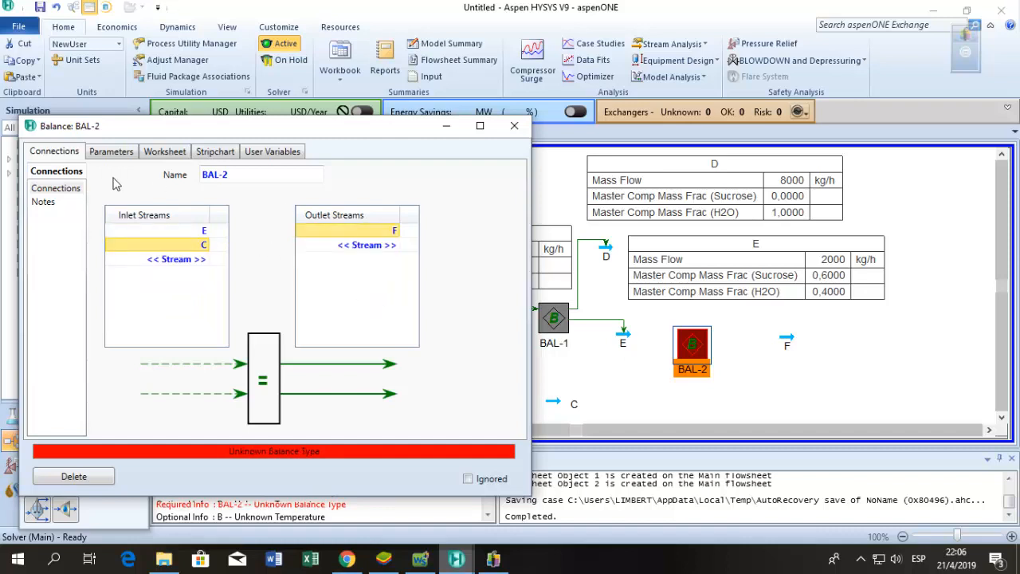
# Set BAL-2's balance type to Component Mole Flow and close the block
pyautogui.click(111, 153)
pyautogui.click(124, 205)
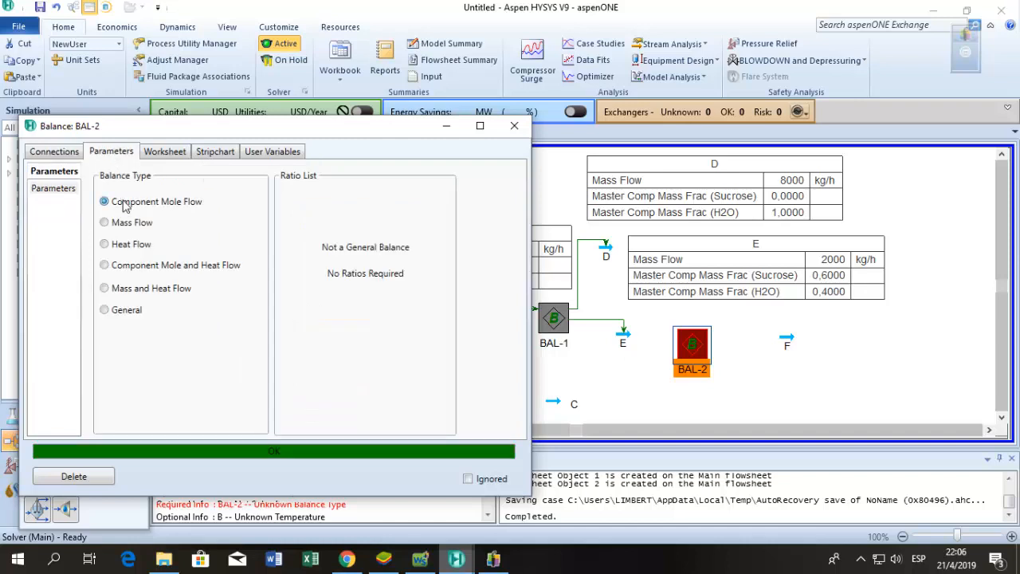
pyautogui.click(514, 126)
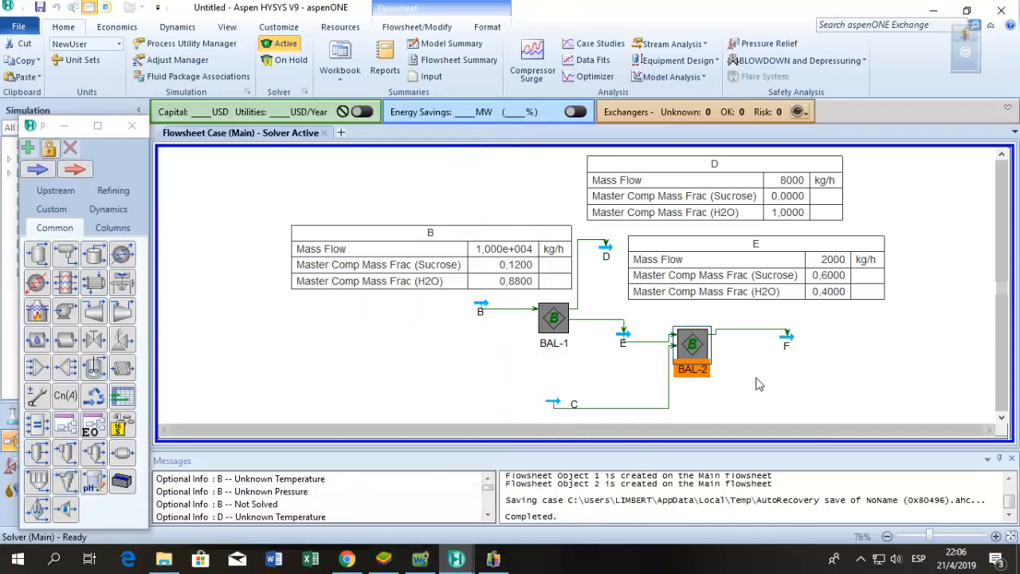
# Move BAL-2 and stream F closer to stream E, and show stream F's table on the flowsheet
pyautogui.moveTo(695, 353); pyautogui.dragTo(677, 353)
pyautogui.moveTo(789, 343); pyautogui.dragTo(740, 349)
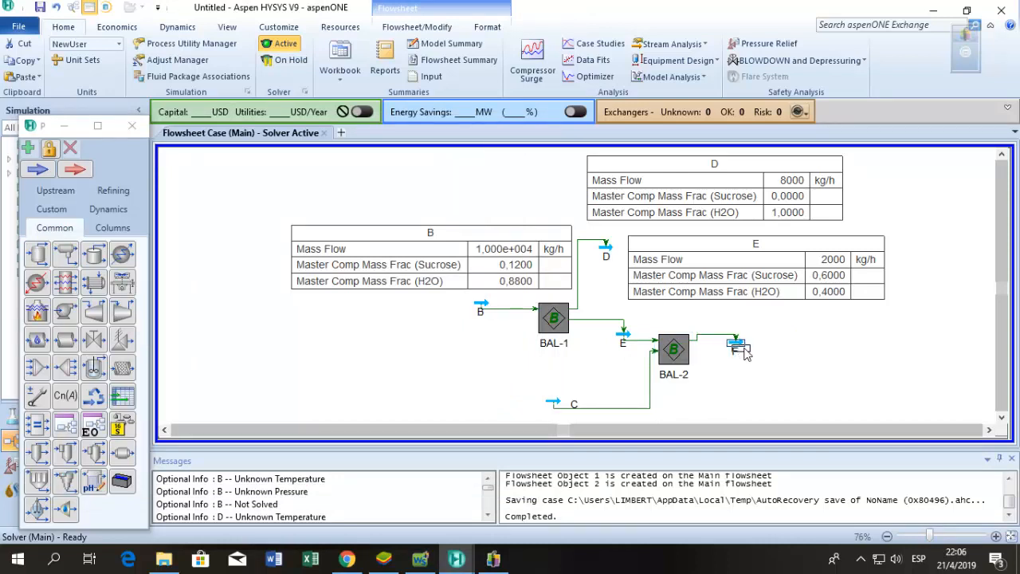
pyautogui.rightClick(669, 350)
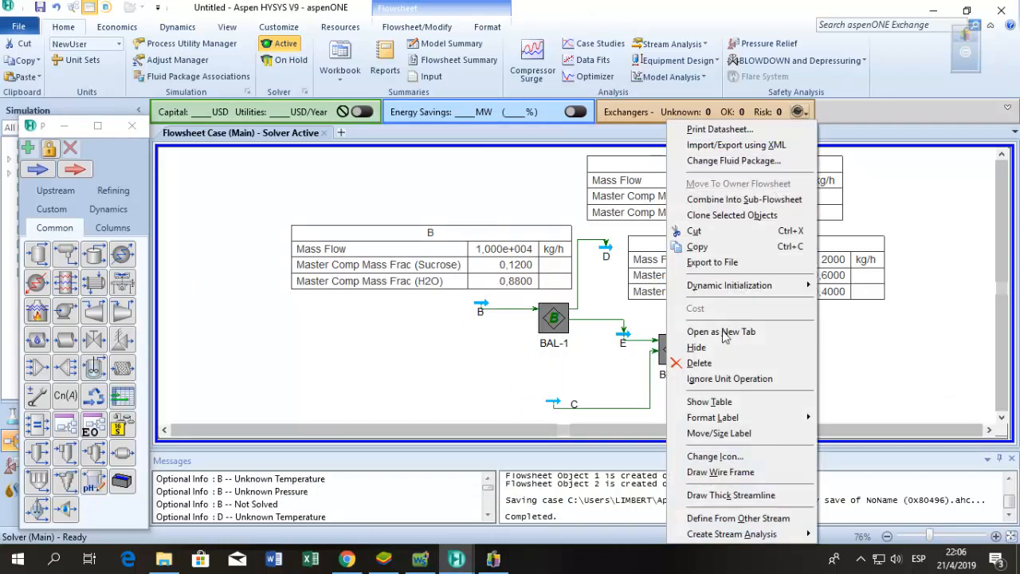
pyautogui.click(708, 402)
# Show stream C's table, place it below the stream, and shift stream F's table slightly closer to its stream
pyautogui.click(1002, 418)
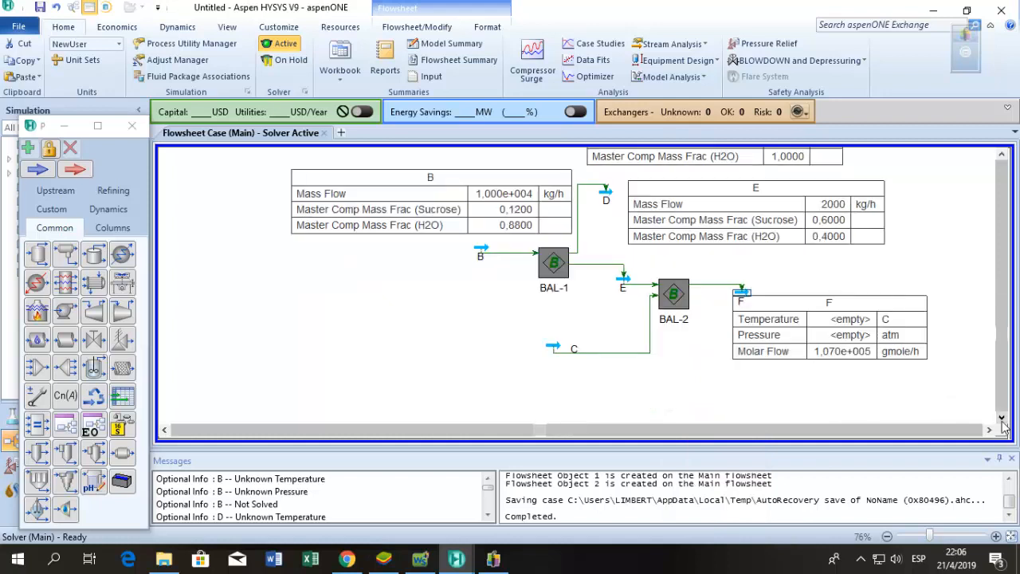
pyautogui.click(1001, 418)
pyautogui.rightClick(555, 321)
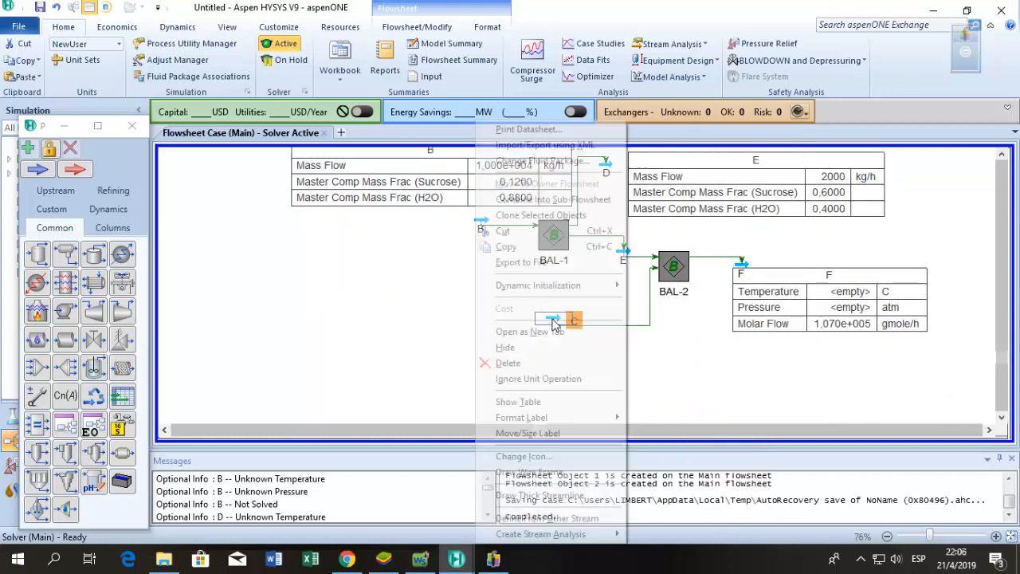
pyautogui.click(542, 402)
pyautogui.moveTo(661, 351); pyautogui.dragTo(586, 360)
pyautogui.moveTo(789, 305); pyautogui.dragTo(757, 308)
# Replace the temperature, pressure and molar flow entries of stream F's table with Mass Flow
pyautogui.doubleClick(759, 308)
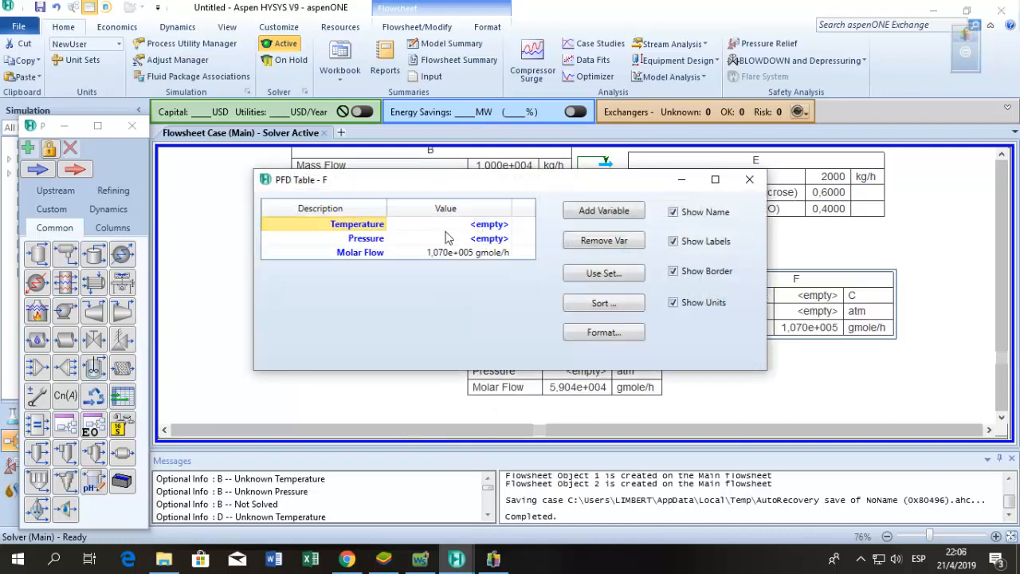
pyautogui.click(600, 241)
pyautogui.click(599, 241)
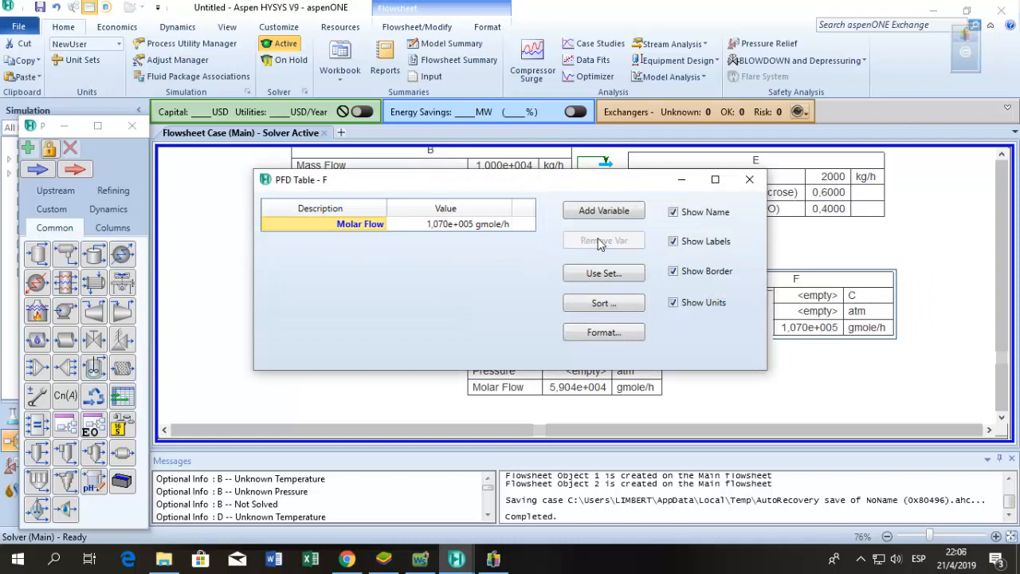
pyautogui.click(603, 211)
pyautogui.scroll(-10, 356, 341)
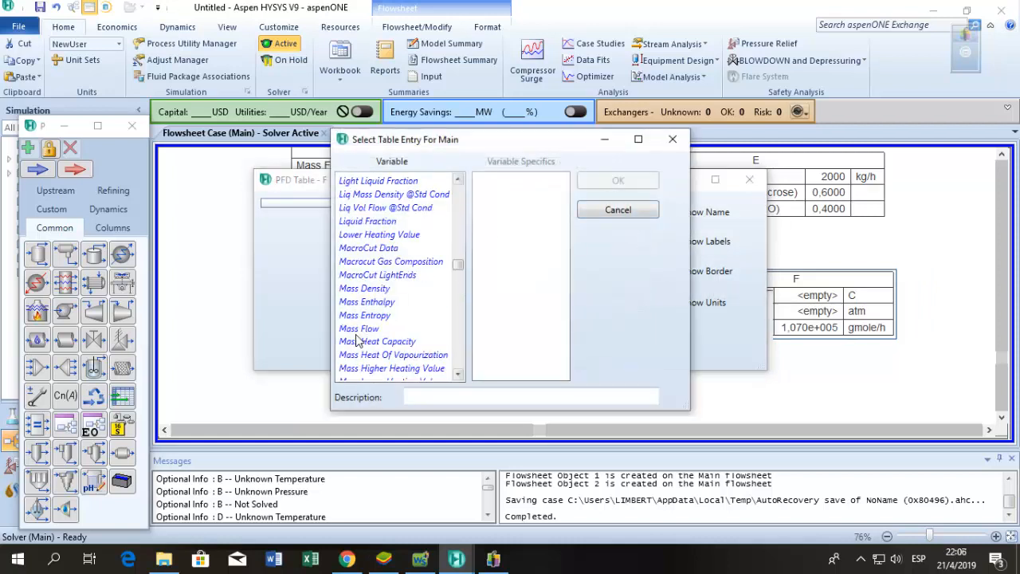
pyautogui.click(391, 329)
pyautogui.click(604, 182)
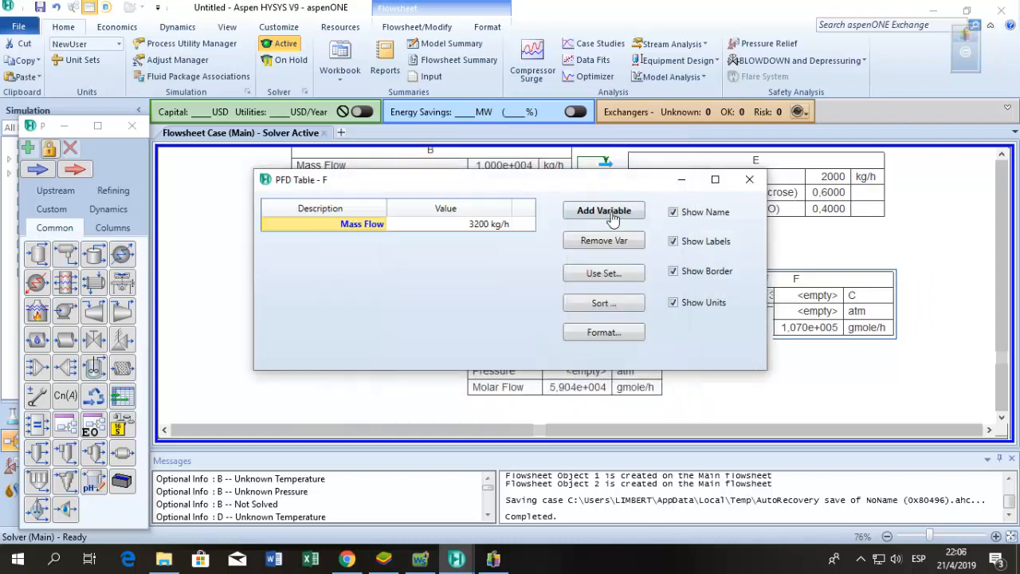
# Add the Master Comp Mass Frac of Sucrose and of H2O to stream F's table and close its settings
pyautogui.click(611, 217)
pyautogui.scroll(-10, 430, 263)
pyautogui.click(420, 221)
pyautogui.click(498, 182)
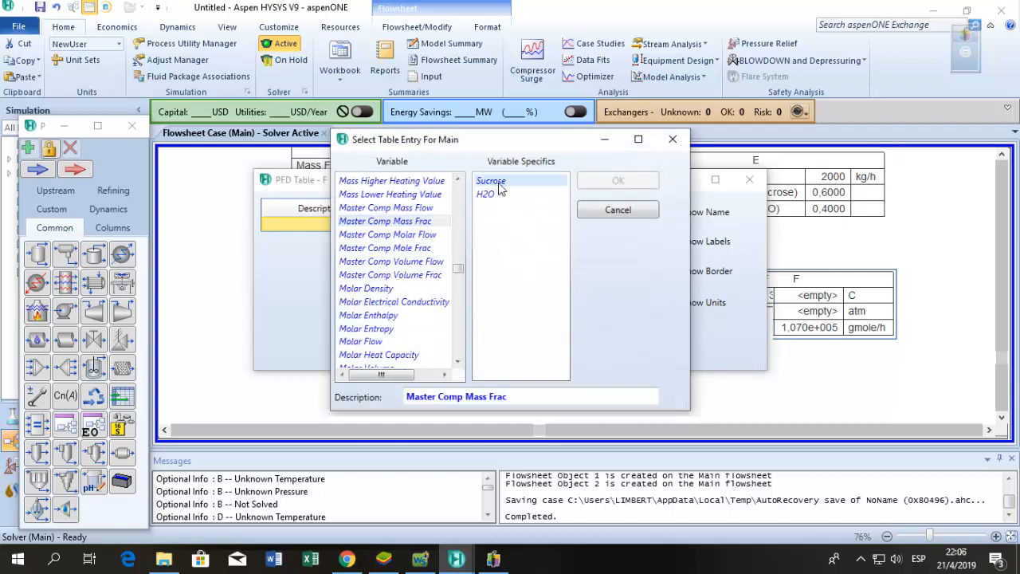
pyautogui.click(613, 181)
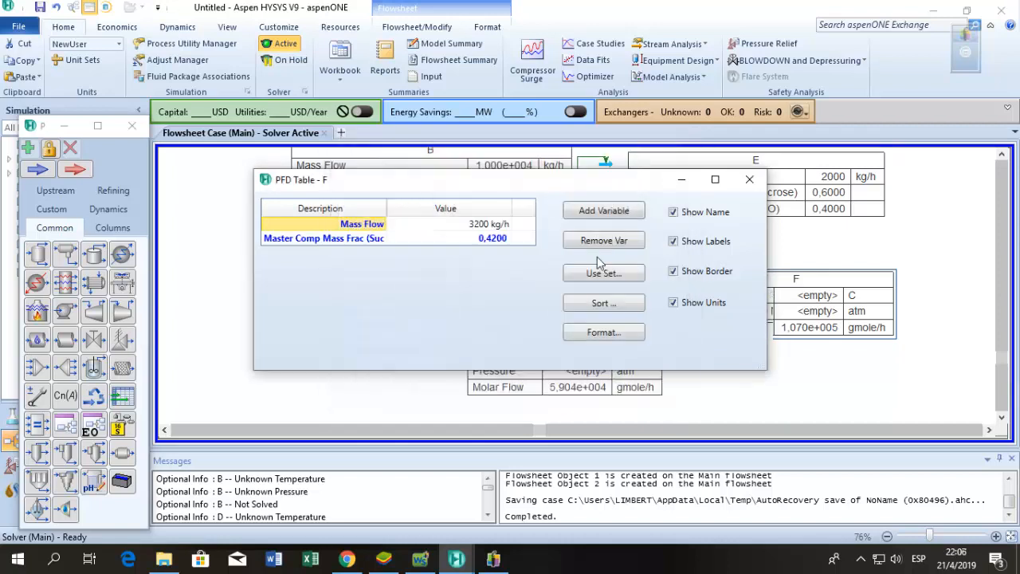
pyautogui.click(603, 210)
pyautogui.scroll(-10, 422, 263)
pyautogui.click(385, 221)
pyautogui.click(487, 195)
pyautogui.click(617, 180)
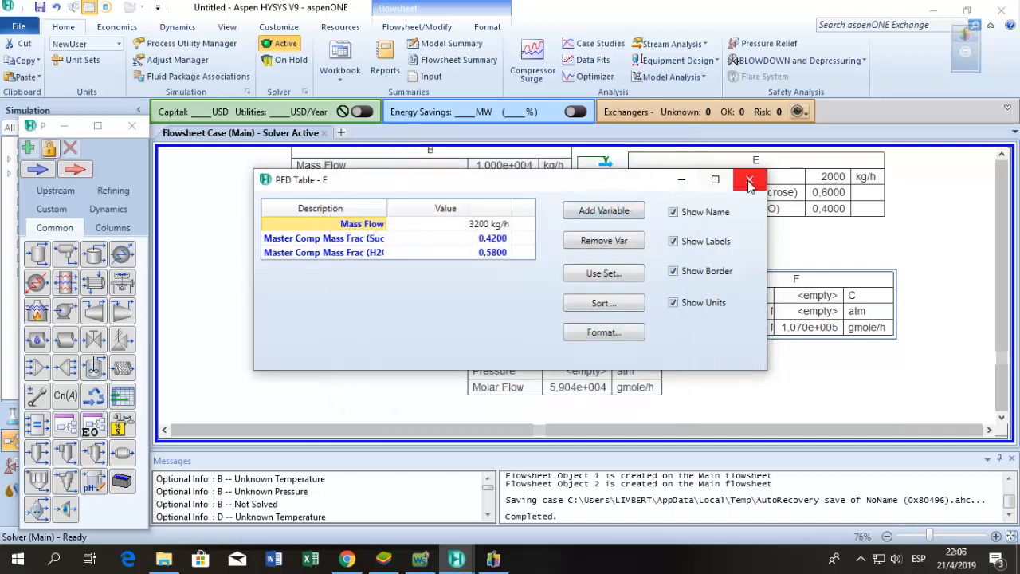
pyautogui.click(749, 182)
# Replace the temperature, pressure and molar flow entries of stream C's table with Mass Flow
pyautogui.doubleClick(510, 367)
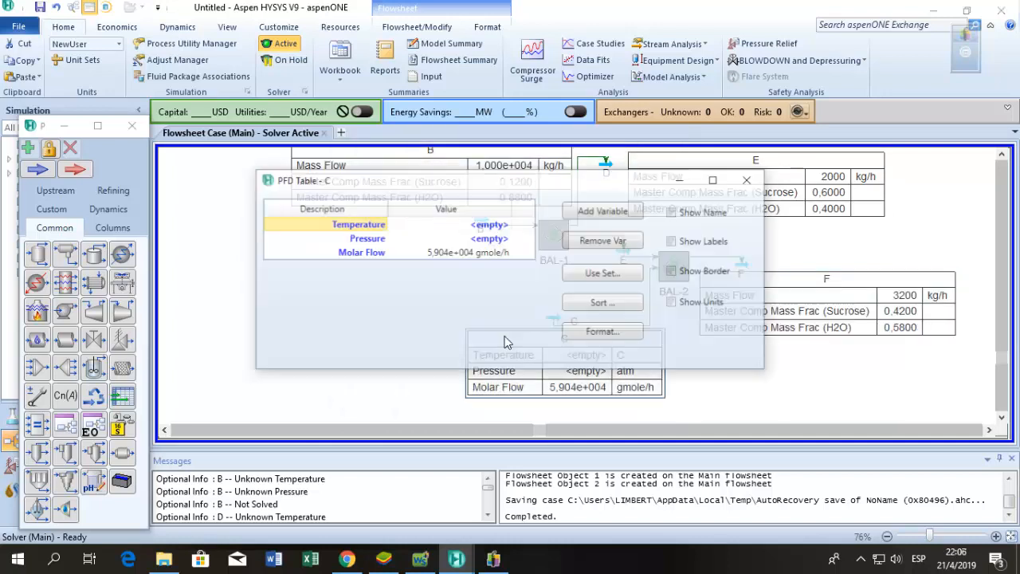
pyautogui.click(620, 246)
pyautogui.click(614, 242)
pyautogui.click(612, 243)
pyautogui.click(599, 211)
pyautogui.scroll(-15, 376, 319)
pyautogui.click(376, 330)
pyautogui.click(610, 185)
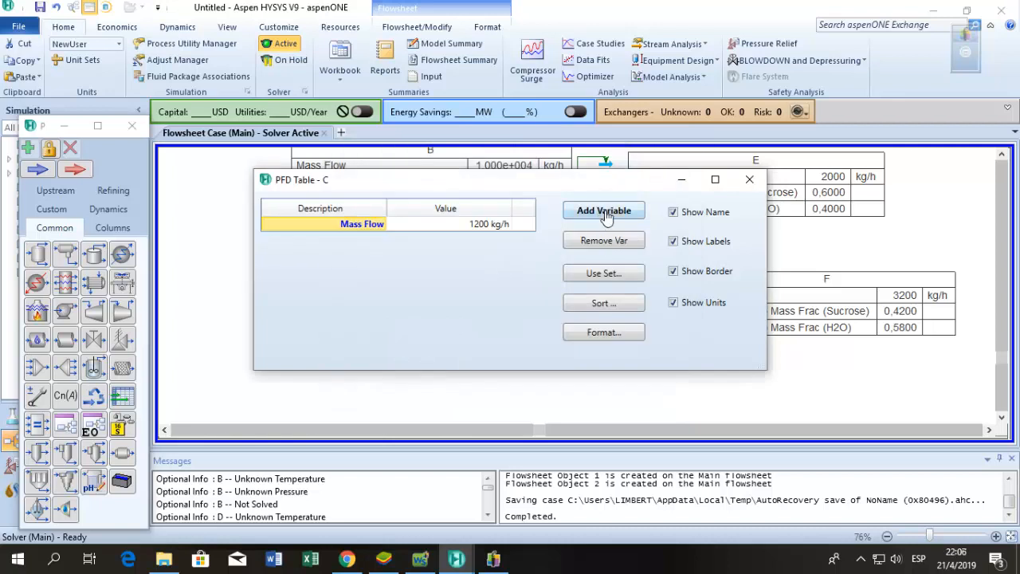
# Add the Master Comp Mass Frac of Sucrose and of H2O to stream C's table and close its settings
pyautogui.click(604, 212)
pyautogui.scroll(-15, 458, 315)
pyautogui.click(385, 221)
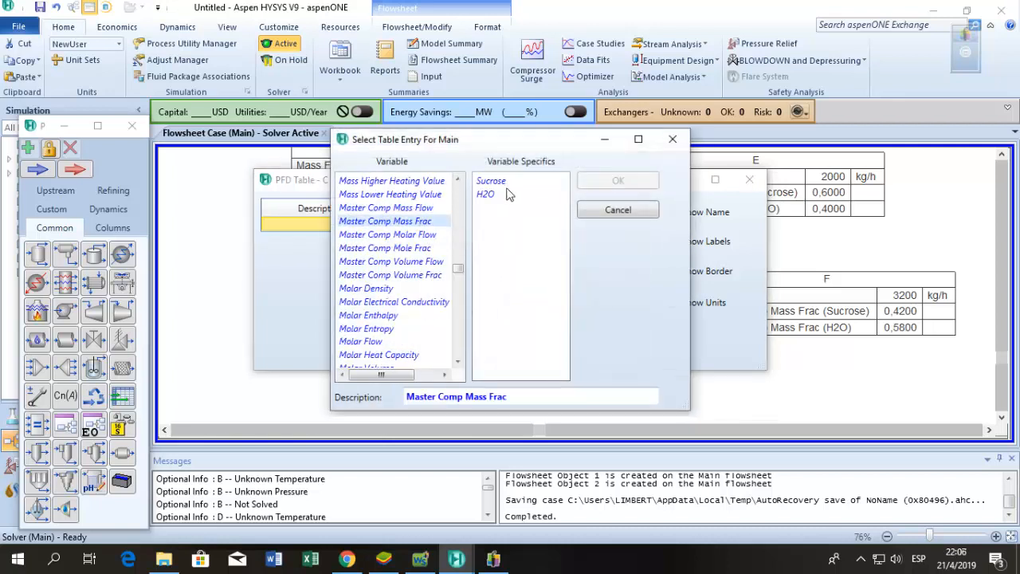
pyautogui.click(491, 181)
pyautogui.click(612, 183)
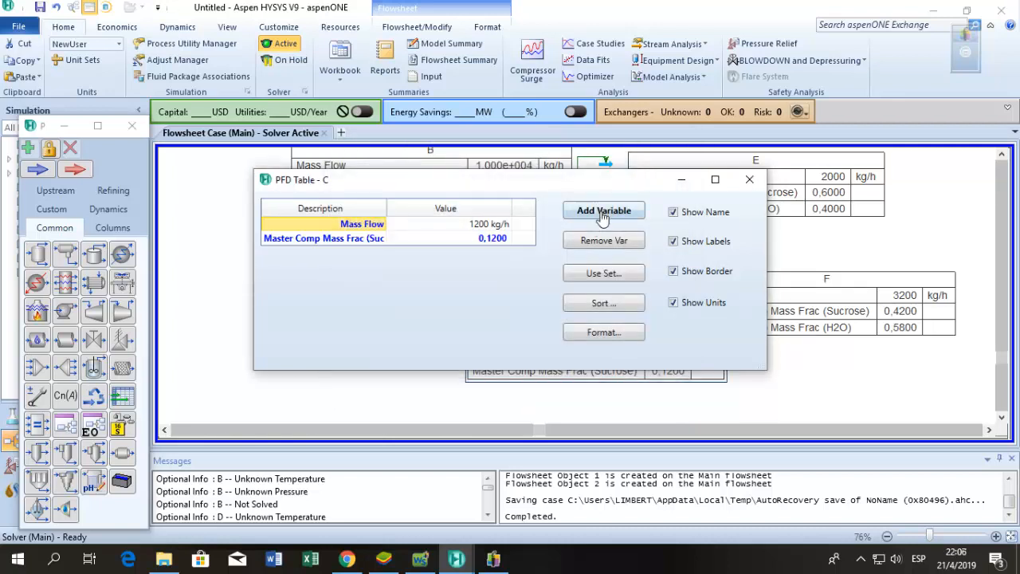
pyautogui.click(596, 222)
pyautogui.scroll(-15, 454, 289)
pyautogui.click(385, 207)
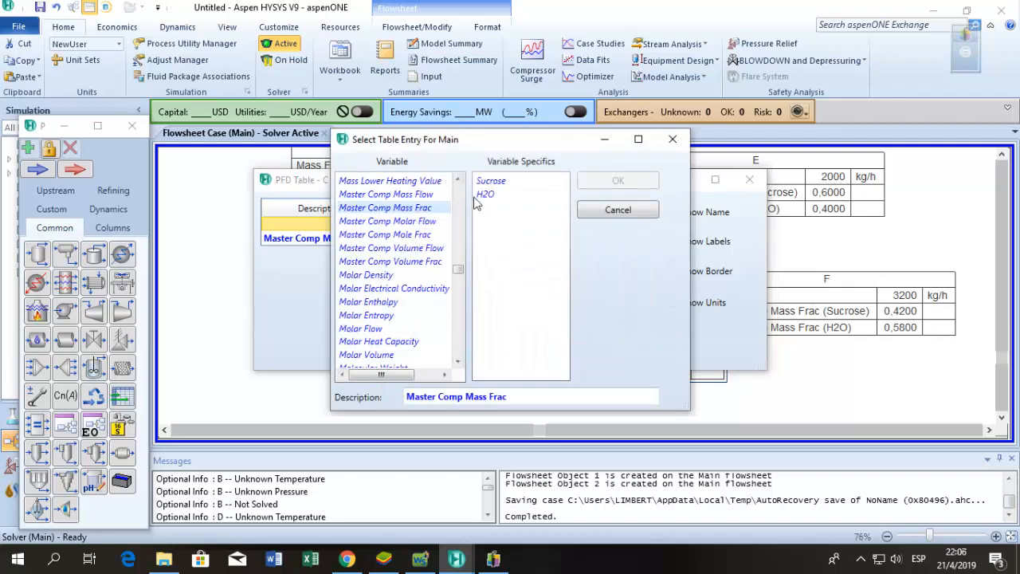
pyautogui.click(486, 193)
pyautogui.click(613, 188)
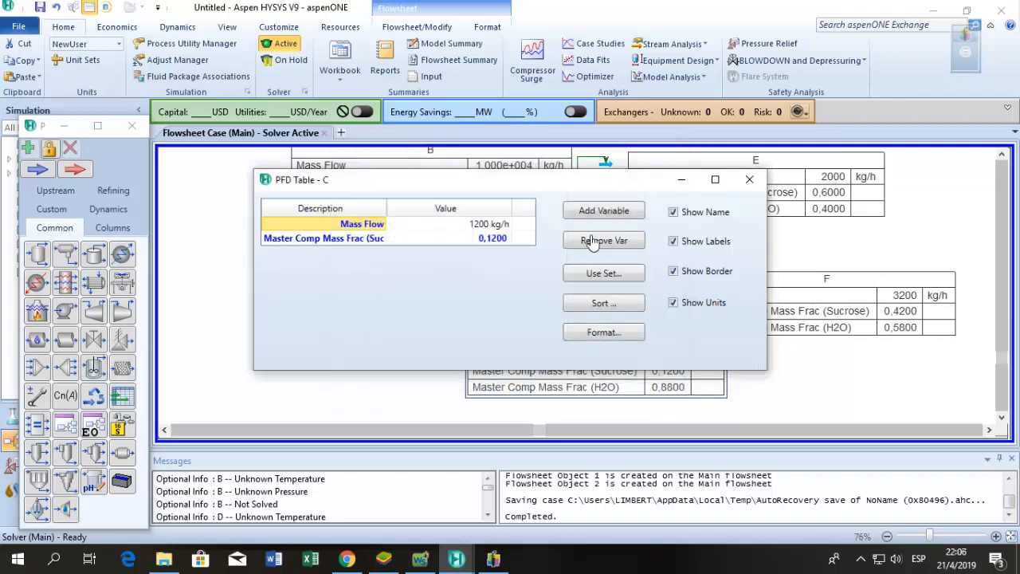
pyautogui.click(749, 178)
# Shift stream C's table so it sits centred beneath its stream, and move stream F's table slightly down
pyautogui.moveTo(652, 348); pyautogui.dragTo(607, 353)
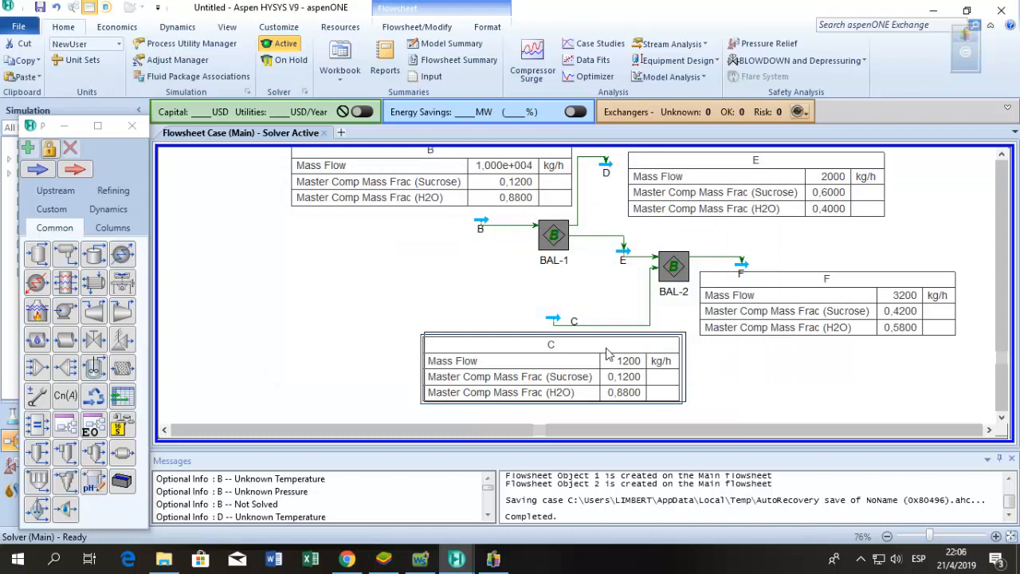
pyautogui.moveTo(794, 289); pyautogui.dragTo(795, 298)
pyautogui.click(550, 295)
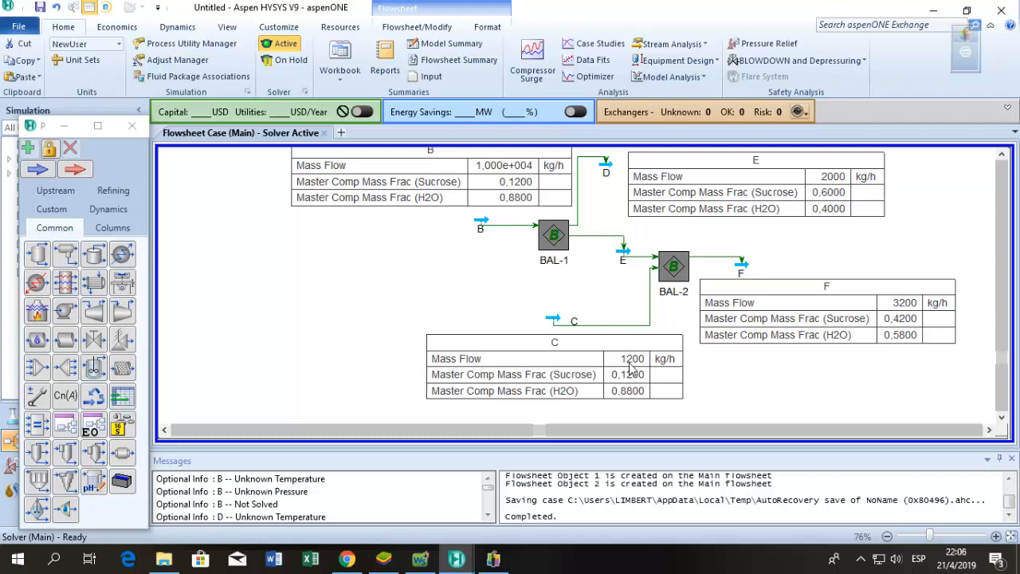
# Switch to the annotation whiteboard and handwrite 3200 kg/h for stream F and 1200 for stream C on the process diagram
pyautogui.click(434, 559)
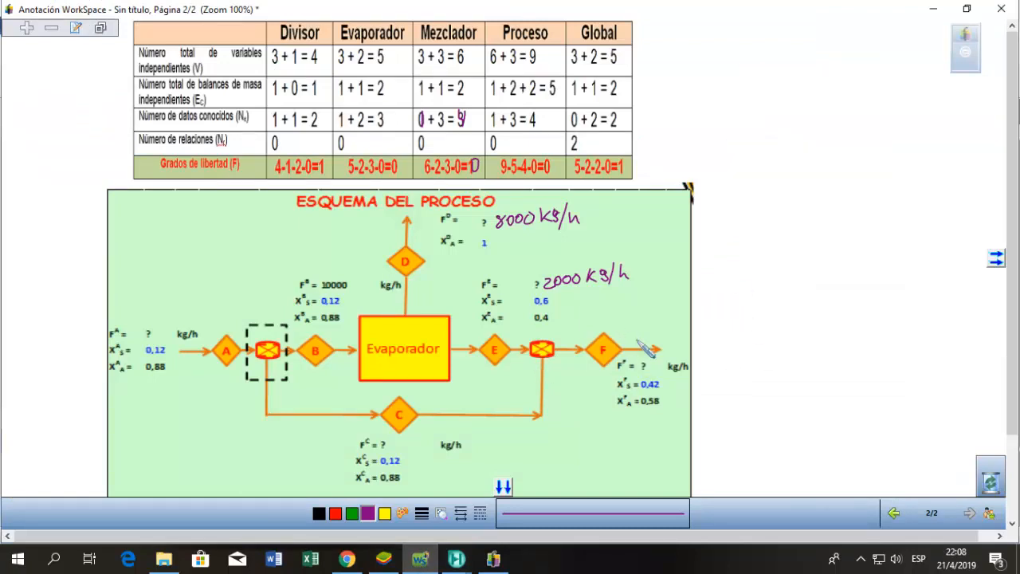
pyautogui.moveTo(658, 344)
pyautogui.mouseDown()
pyautogui.moveTo(665, 354)
pyautogui.moveTo(739, 323)
pyautogui.mouseUp()
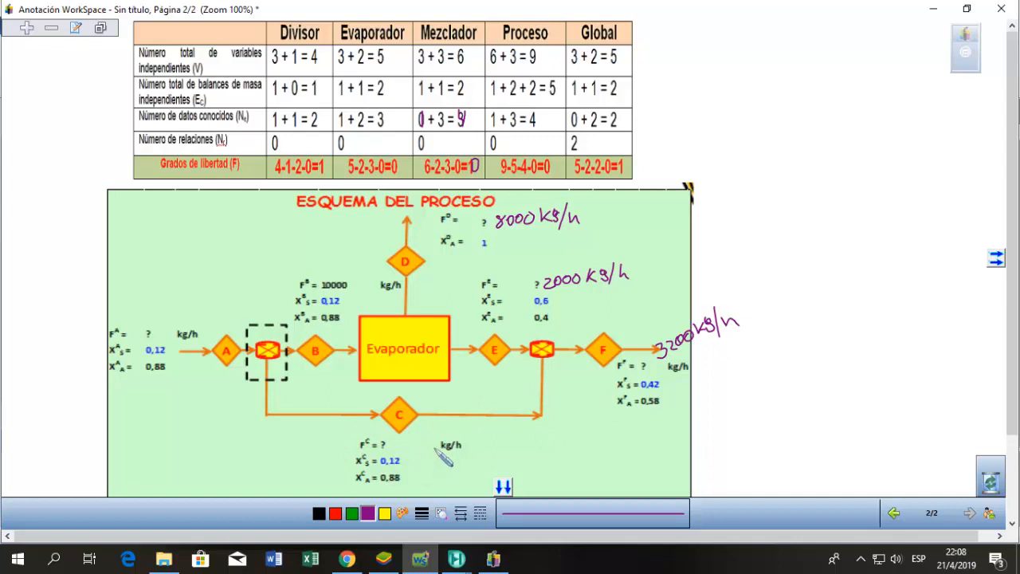
pyautogui.moveTo(389, 440)
pyautogui.mouseDown()
pyautogui.moveTo(389, 451)
pyautogui.moveTo(407, 448)
pyautogui.mouseUp()
pyautogui.moveTo(409, 441); pyautogui.dragTo(417, 446)
pyautogui.moveTo(421, 441); pyautogui.dragTo(429, 446)
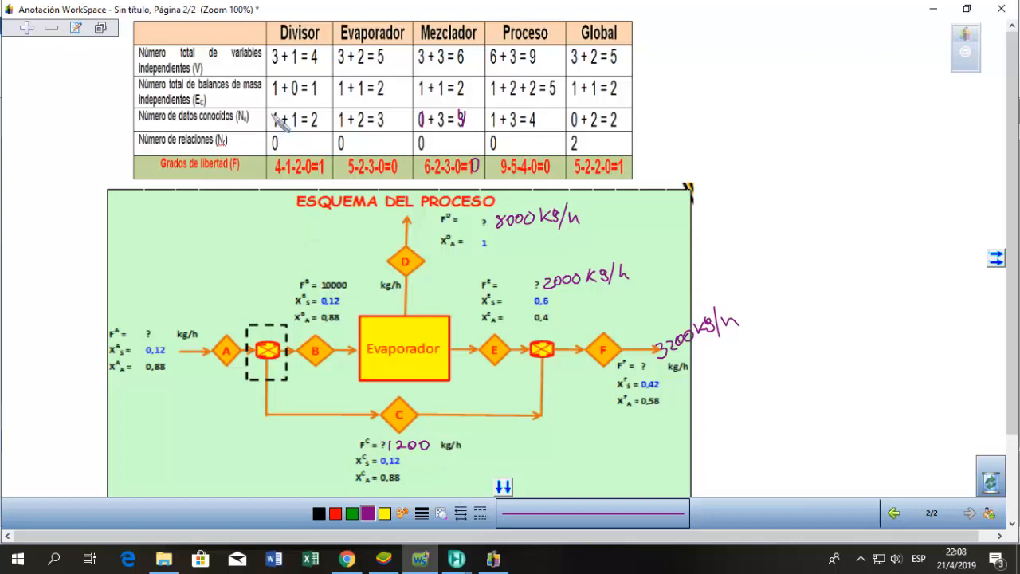
# Correct the Divisor column by hand to 2 + 1 = 3 known data and 0 degrees of freedom
pyautogui.moveTo(271, 114); pyautogui.dragTo(279, 126)
pyautogui.moveTo(312, 113); pyautogui.dragTo(313, 128)
pyautogui.moveTo(326, 161)
pyautogui.mouseDown()
pyautogui.moveTo(322, 170)
pyautogui.moveTo(329, 165)
pyautogui.mouseUp()
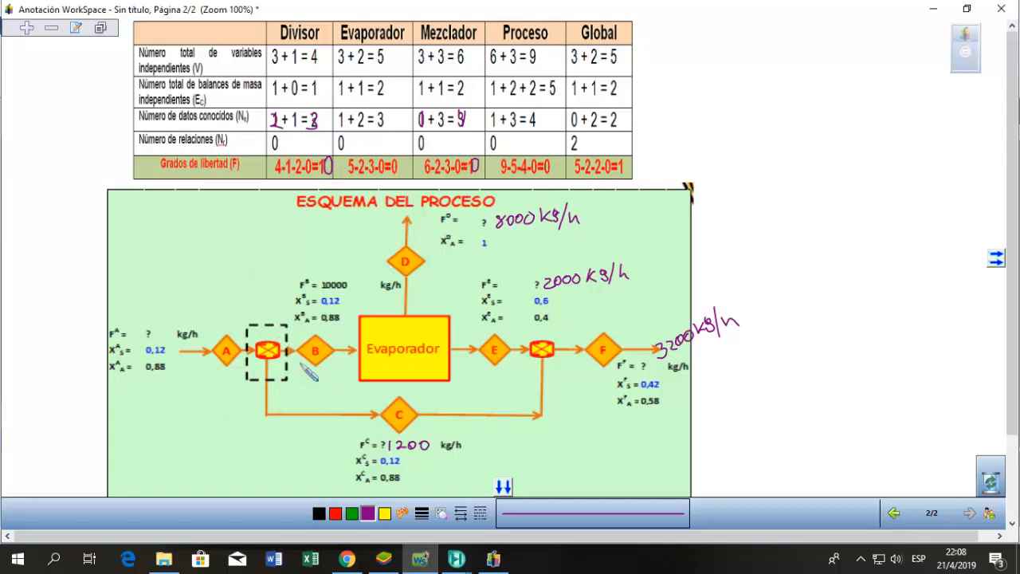
# Switch back to Aspen HYSYS and place a third Balance block before stream B, with a new material stream ahead of it
pyautogui.moveTo(456, 561)
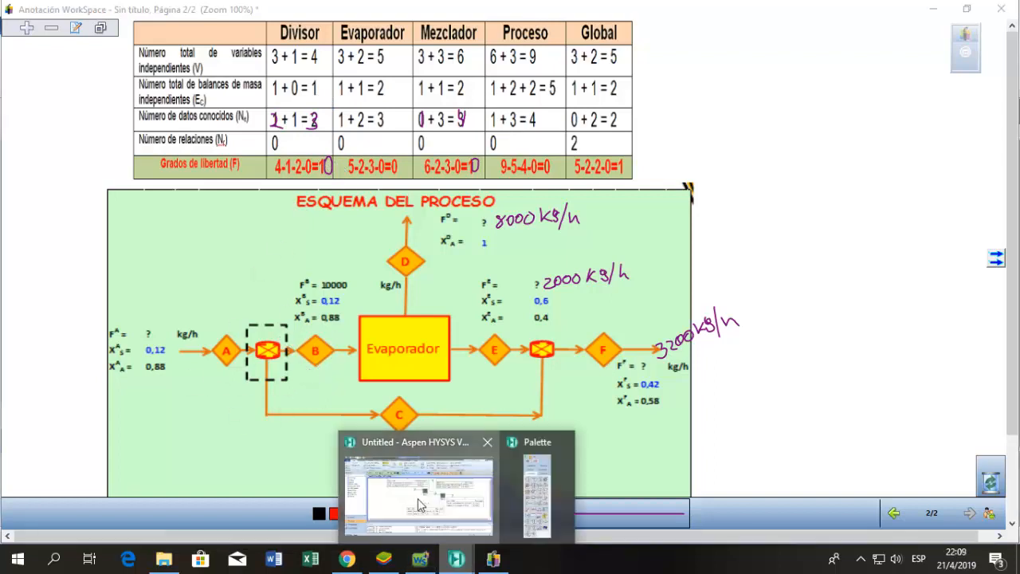
pyautogui.click(423, 510)
pyautogui.click(41, 431)
pyautogui.click(413, 234)
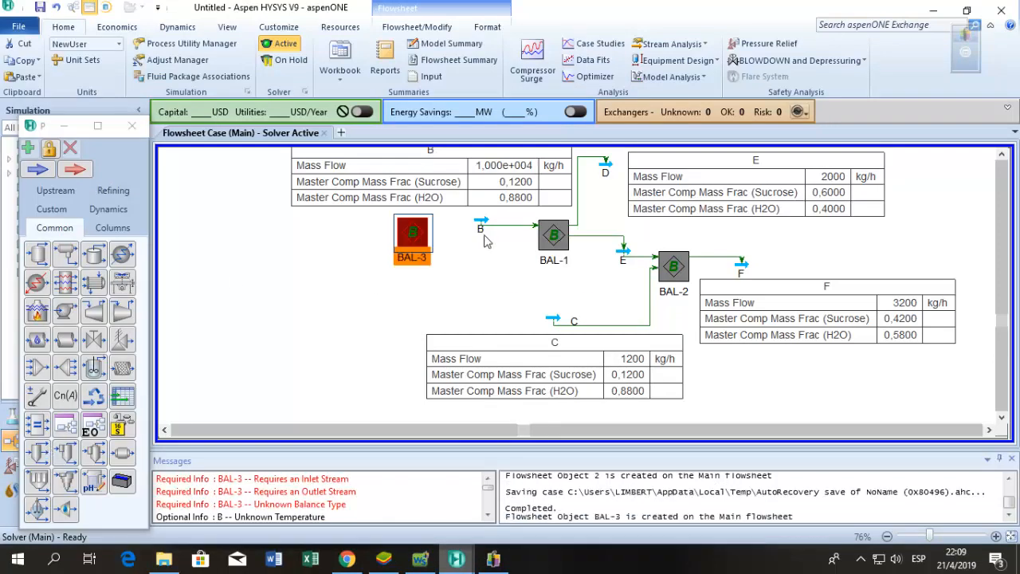
pyautogui.click(38, 169)
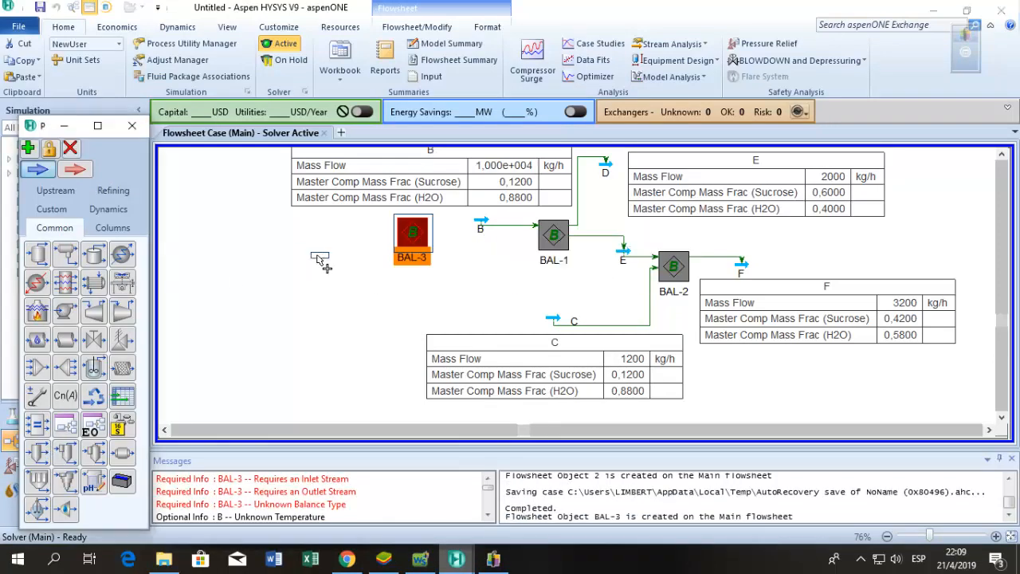
pyautogui.click(288, 232)
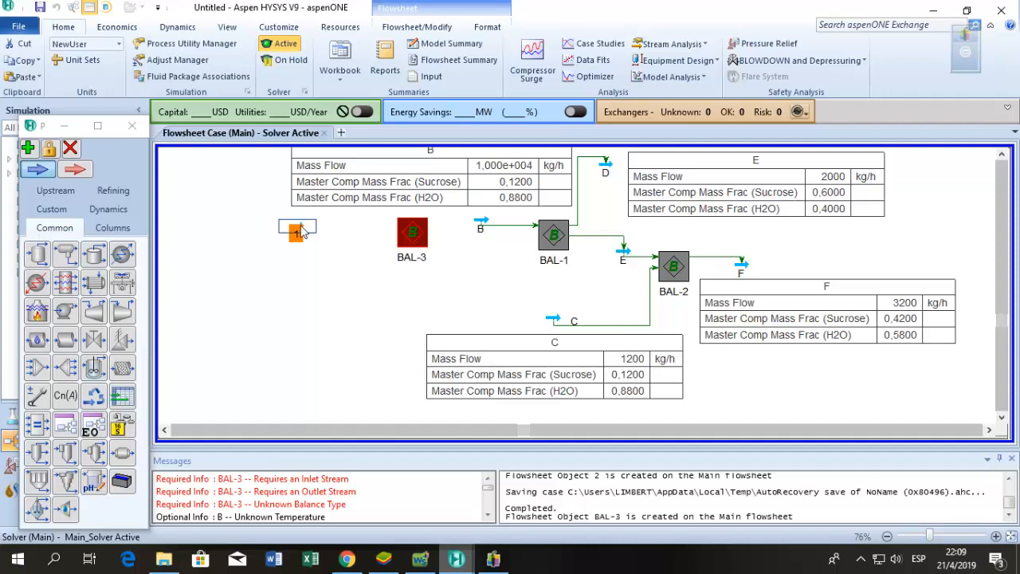
pyautogui.click(420, 558)
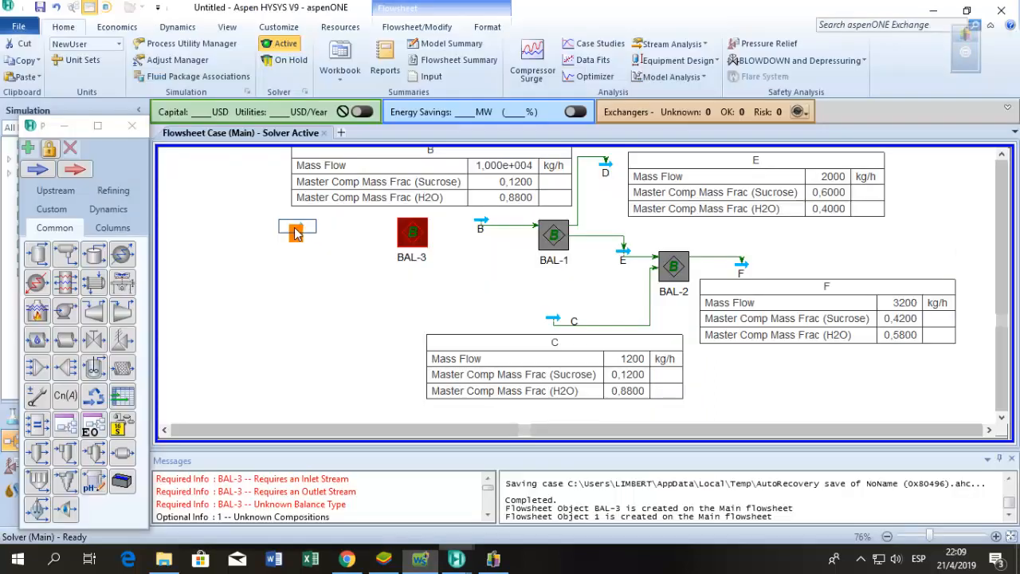
# Name the new material stream A, define it from stream B without copying the flow, and close it after viewing its composition
pyautogui.doubleClick(296, 231)
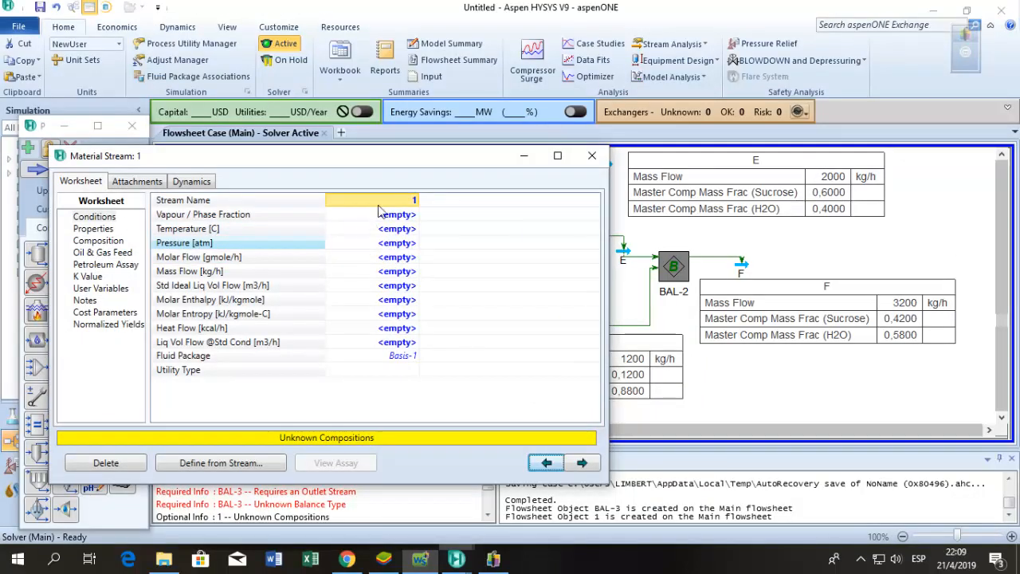
pyautogui.write('A')
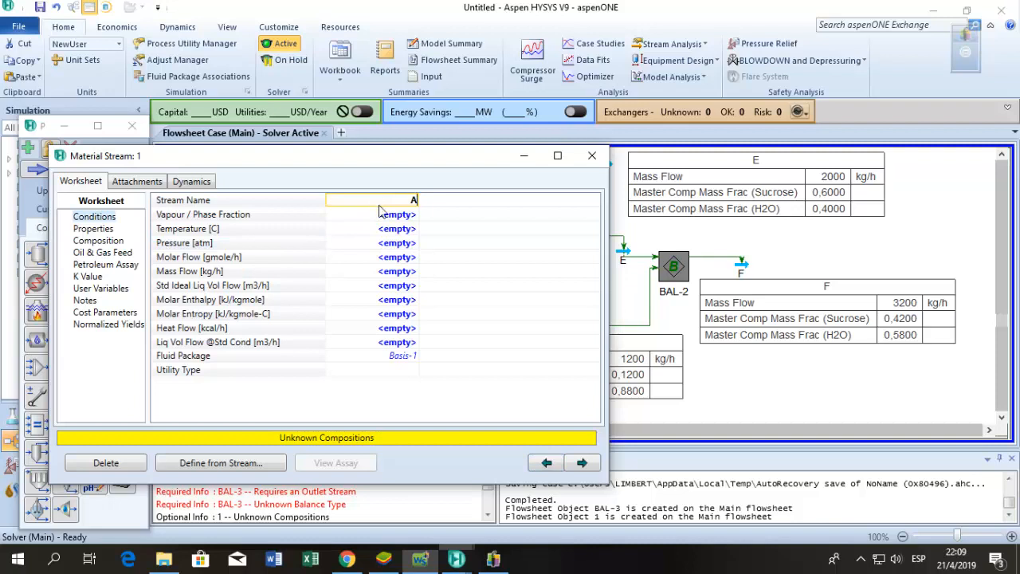
pyautogui.press('Return')
pyautogui.click(221, 462)
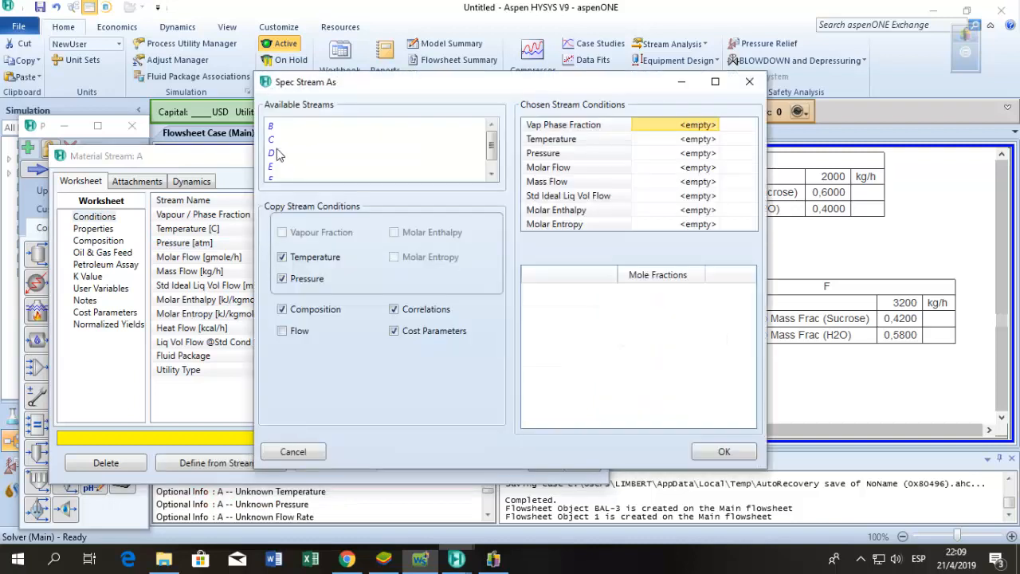
pyautogui.click(277, 128)
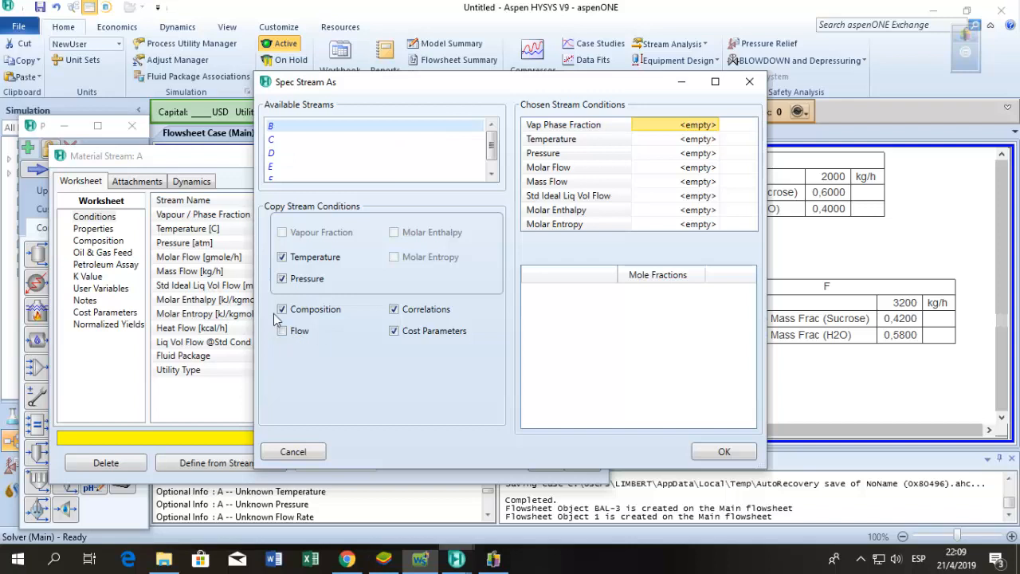
pyautogui.click(293, 334)
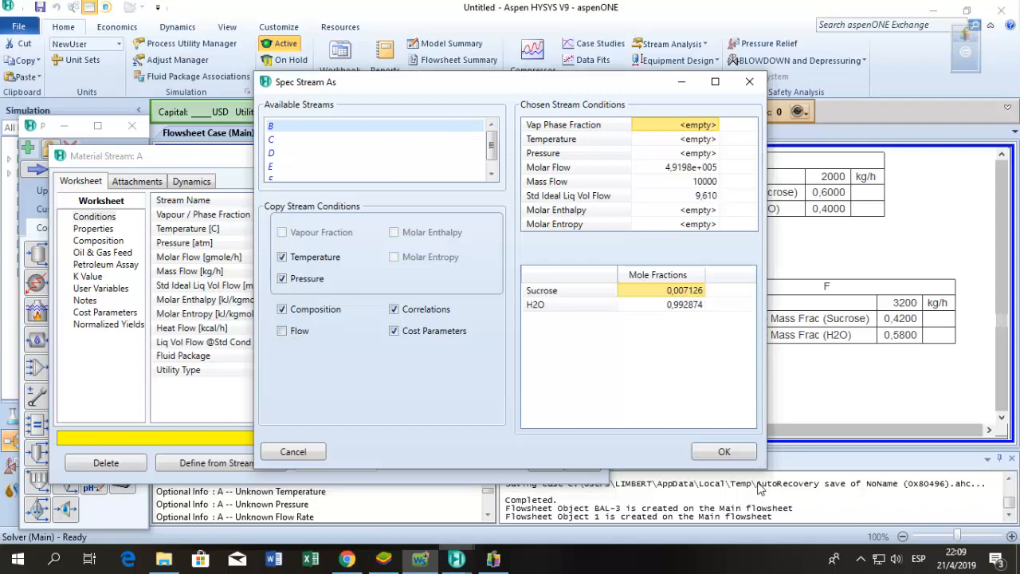
pyautogui.click(724, 451)
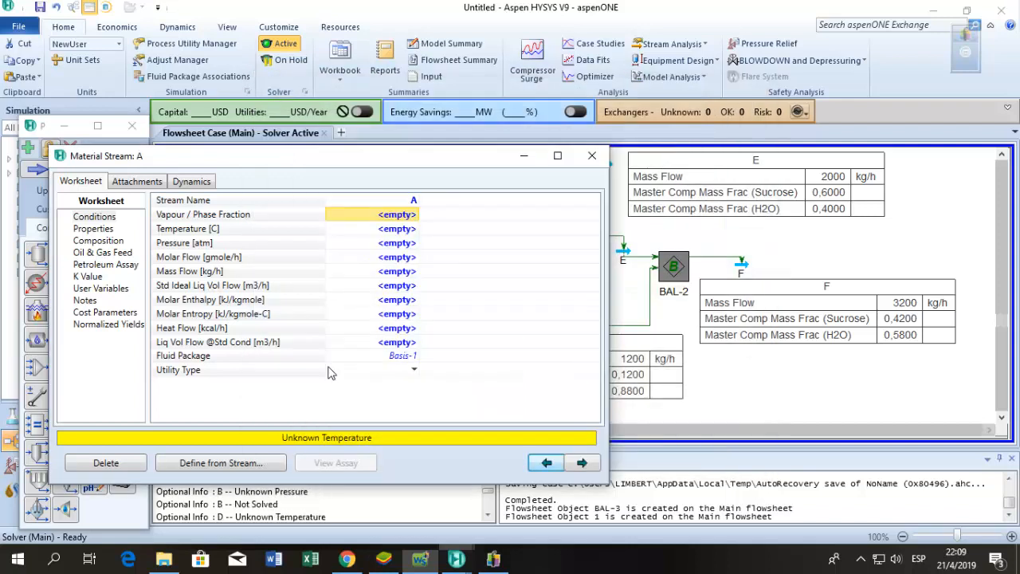
pyautogui.click(89, 240)
pyautogui.click(388, 431)
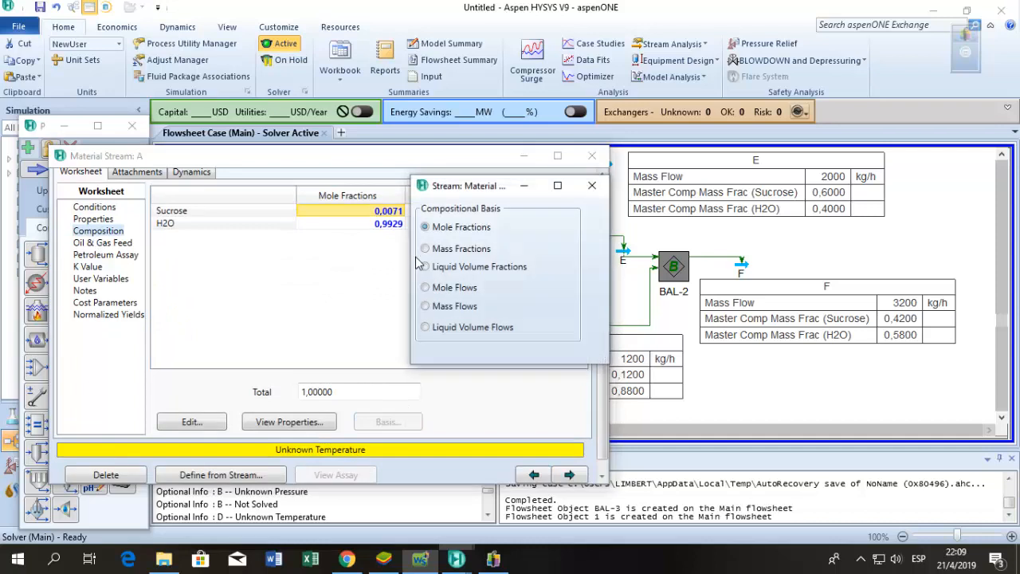
pyautogui.click(591, 185)
pyautogui.click(592, 156)
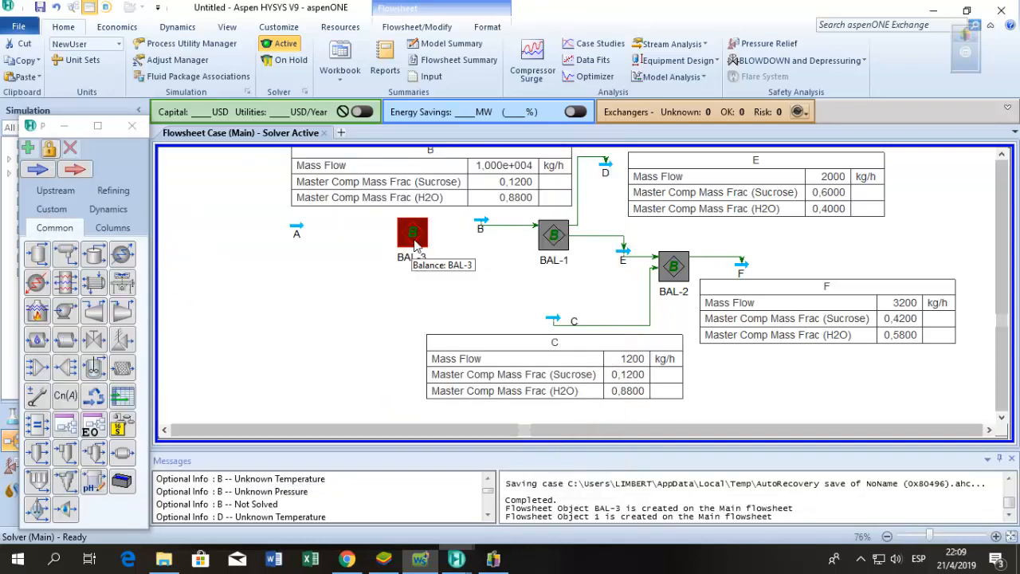
# Connect stream A as BAL-3's inlet and streams B and C as its outlets
pyautogui.doubleClick(415, 239)
pyautogui.moveTo(368, 191); pyautogui.dragTo(790, 132)
pyautogui.click(676, 232)
pyautogui.click(694, 233)
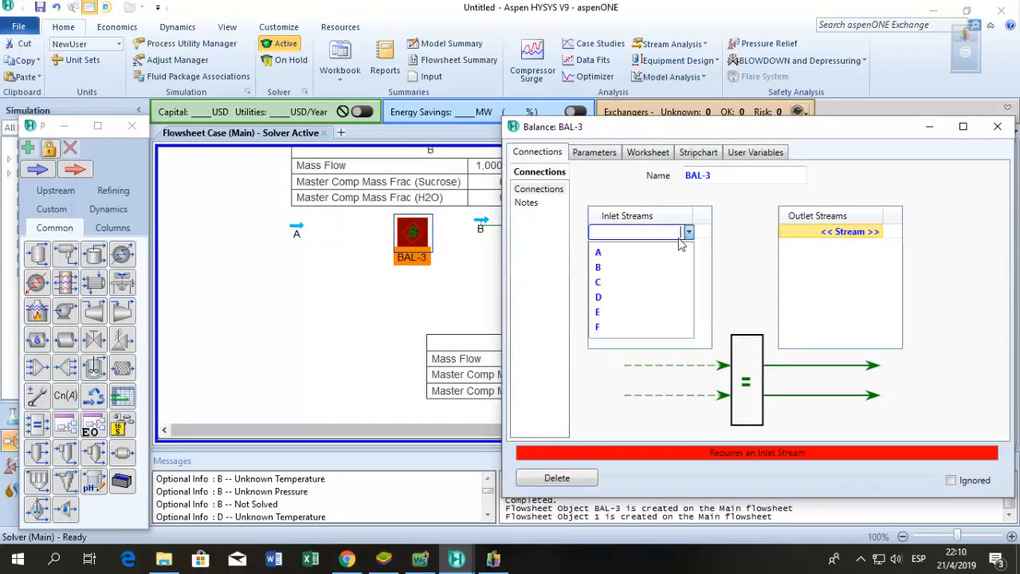
pyautogui.click(642, 249)
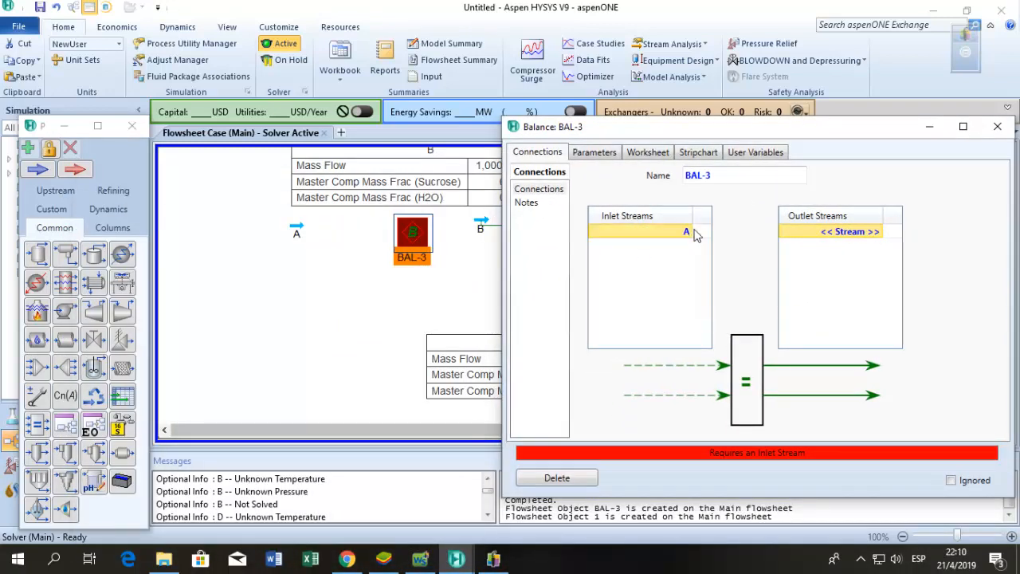
pyautogui.click(876, 232)
pyautogui.click(876, 231)
pyautogui.click(852, 252)
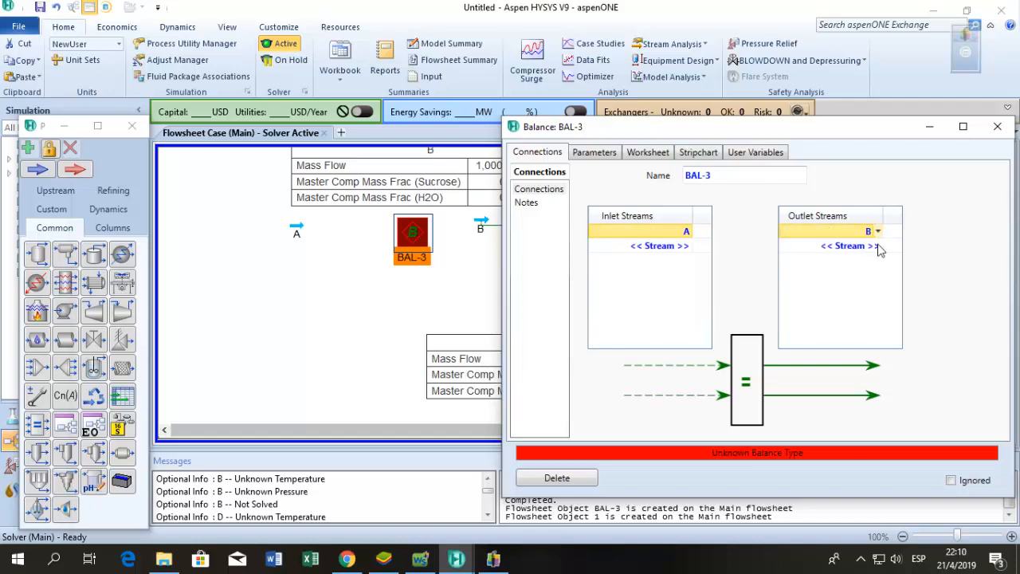
pyautogui.click(877, 247)
pyautogui.click(877, 246)
pyautogui.click(837, 258)
# Set BAL-3's balance type to Component Mole Flow and close the block
pyautogui.moveTo(674, 133); pyautogui.dragTo(539, 132)
pyautogui.click(459, 152)
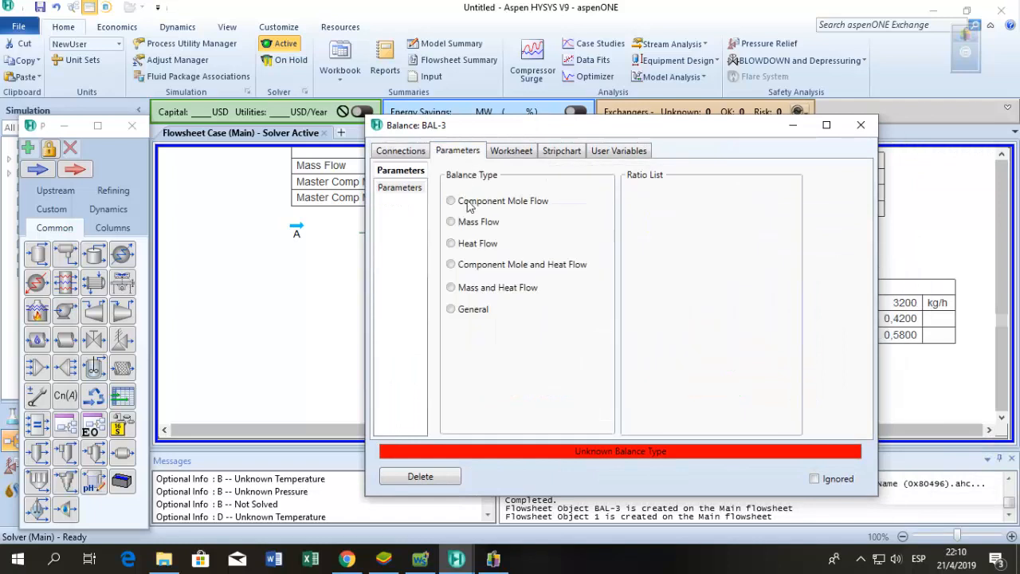
pyautogui.click(471, 204)
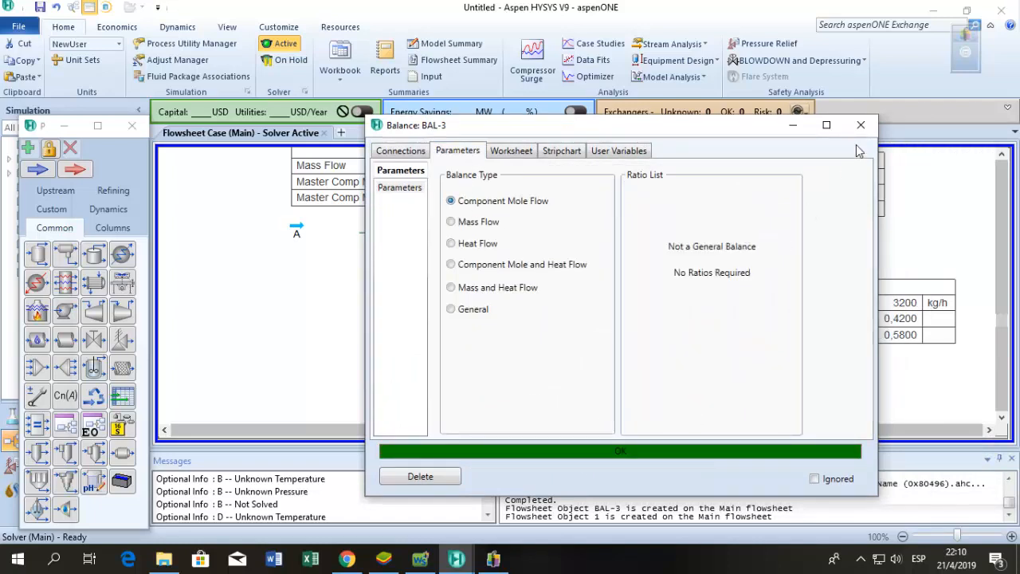
pyautogui.click(860, 125)
# Show the property table for stream A and move it clear of the BAL-3 block
pyautogui.rightClick(304, 232)
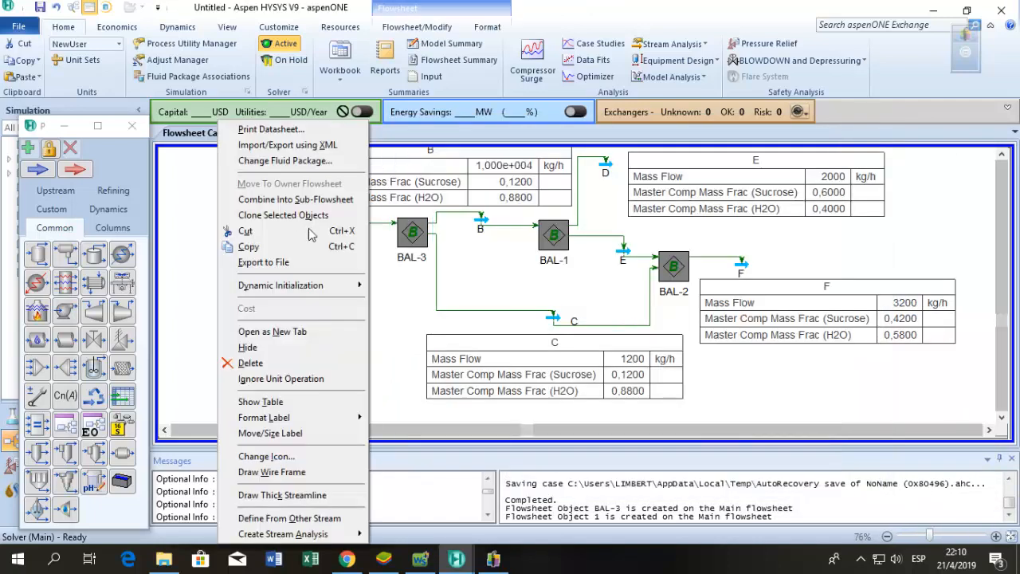
pyautogui.click(263, 401)
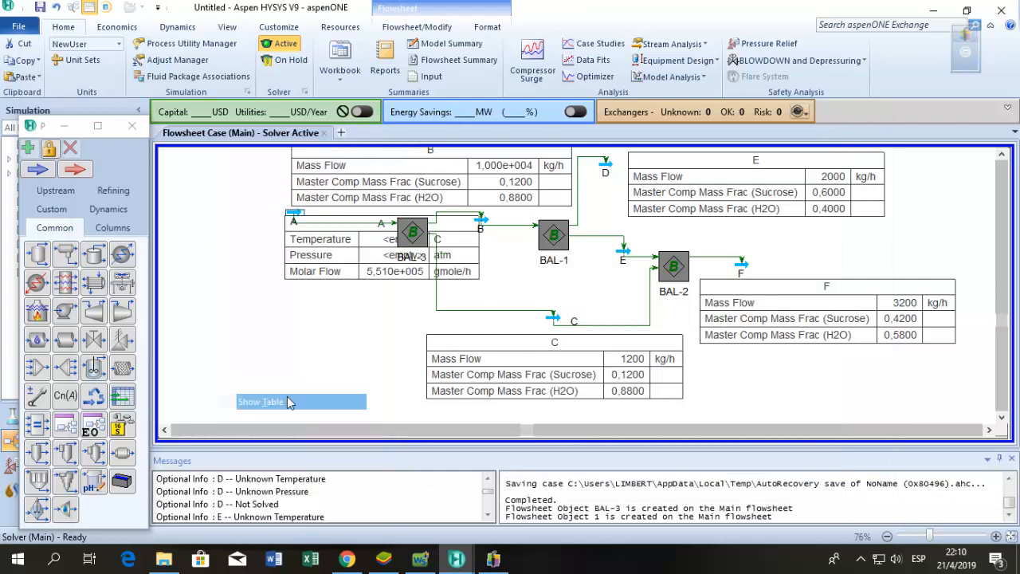
pyautogui.moveTo(361, 258); pyautogui.dragTo(278, 276)
# Replace the Temperature, Pressure and Molar Flow entries in stream A's table with Mass Flow
pyautogui.doubleClick(278, 277)
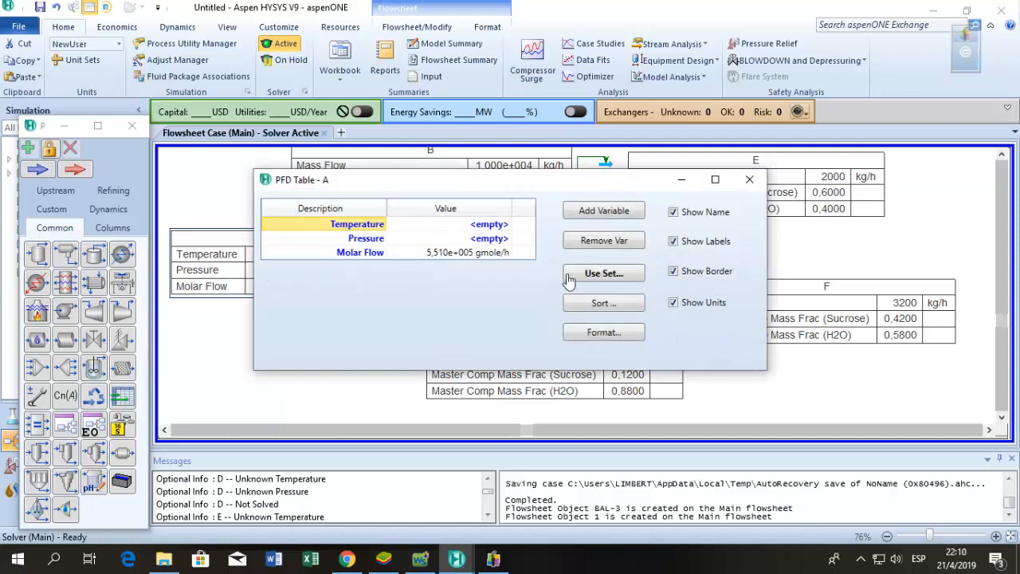
pyautogui.click(604, 242)
pyautogui.click(604, 241)
pyautogui.click(604, 242)
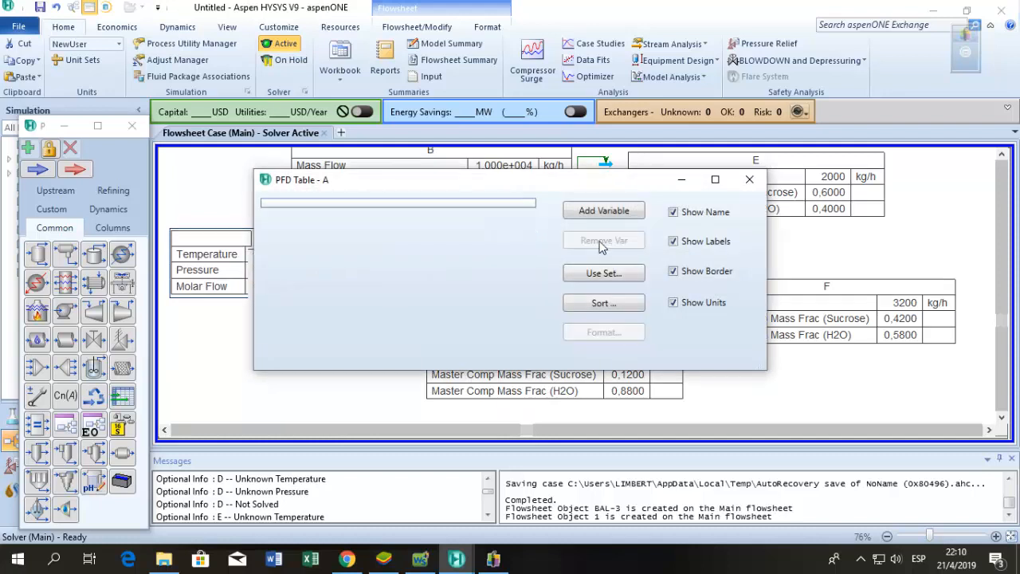
pyautogui.click(604, 210)
pyautogui.scroll(-15, 399, 271)
pyautogui.click(359, 328)
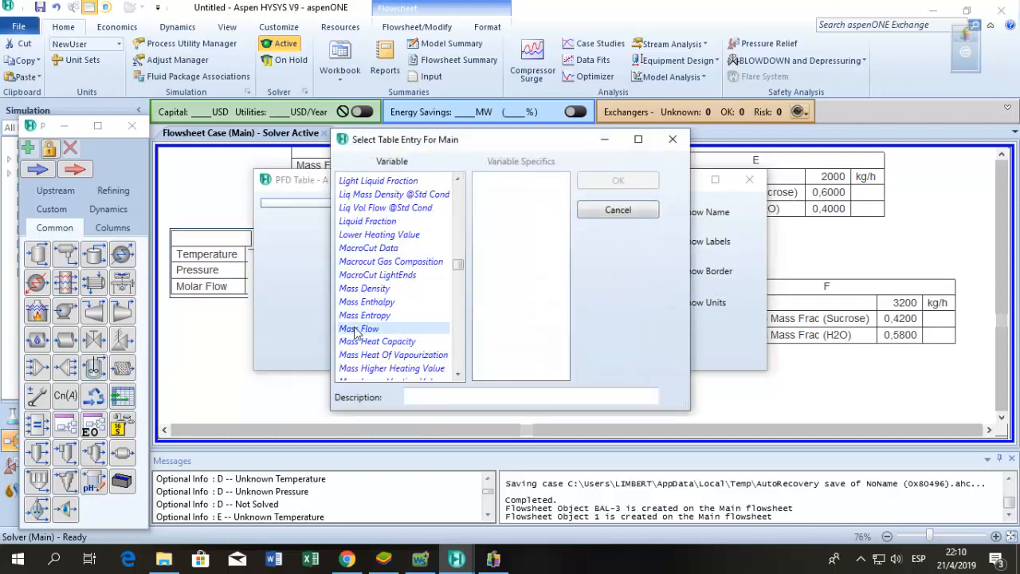
pyautogui.click(618, 181)
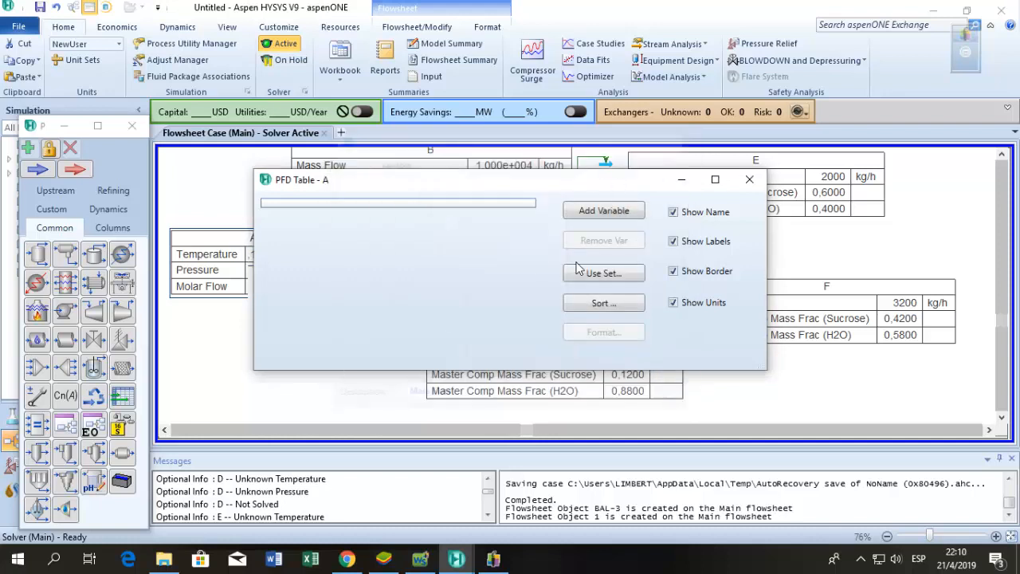
# Add Master Comp Mass Frac for Sucrose and H2O to stream A's table and close its settings
pyautogui.click(604, 210)
pyautogui.scroll(-15, 461, 280)
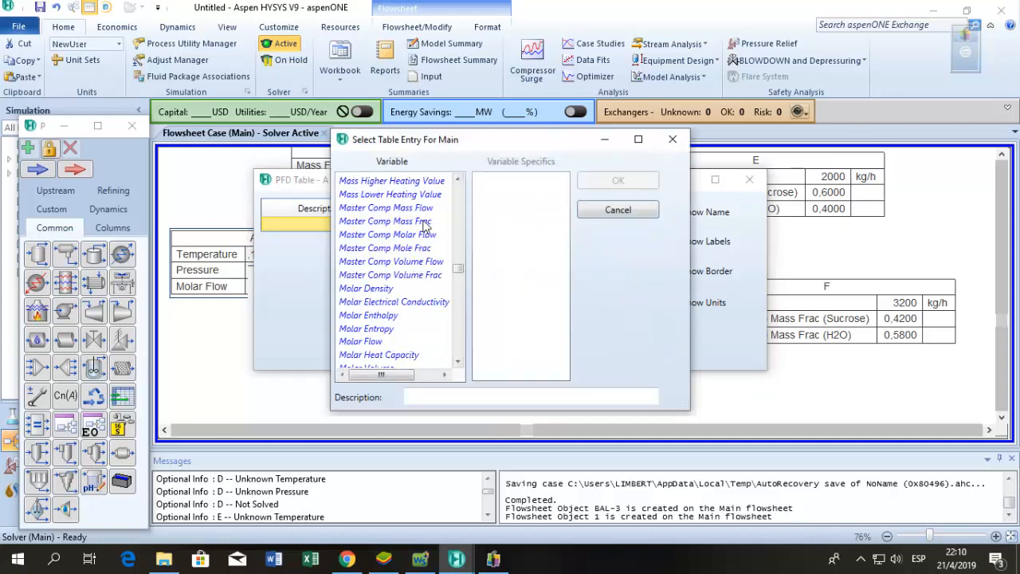
pyautogui.click(425, 221)
pyautogui.click(520, 183)
pyautogui.click(618, 181)
pyautogui.click(605, 211)
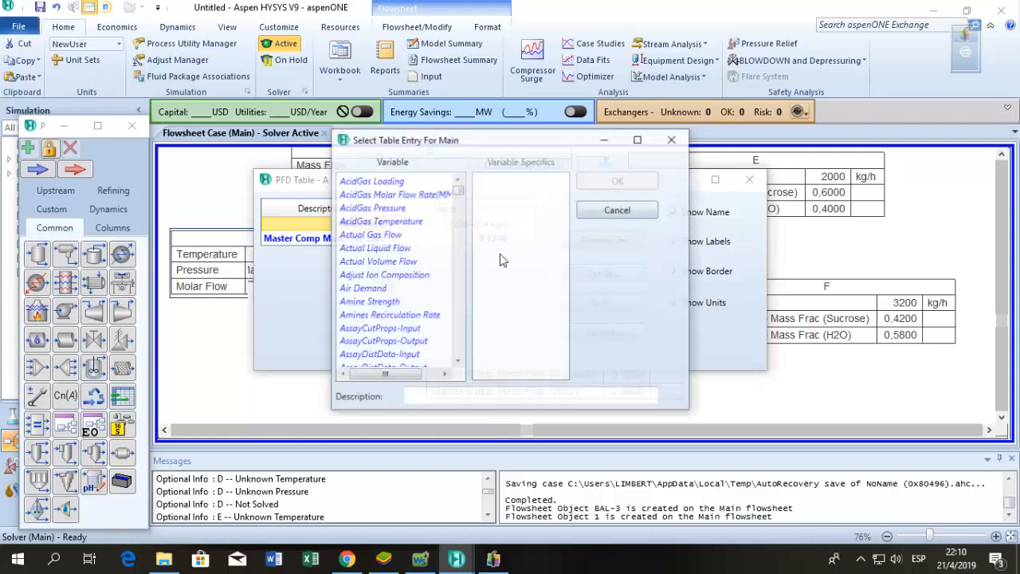
pyautogui.scroll(-15, 430, 263)
pyautogui.click(425, 221)
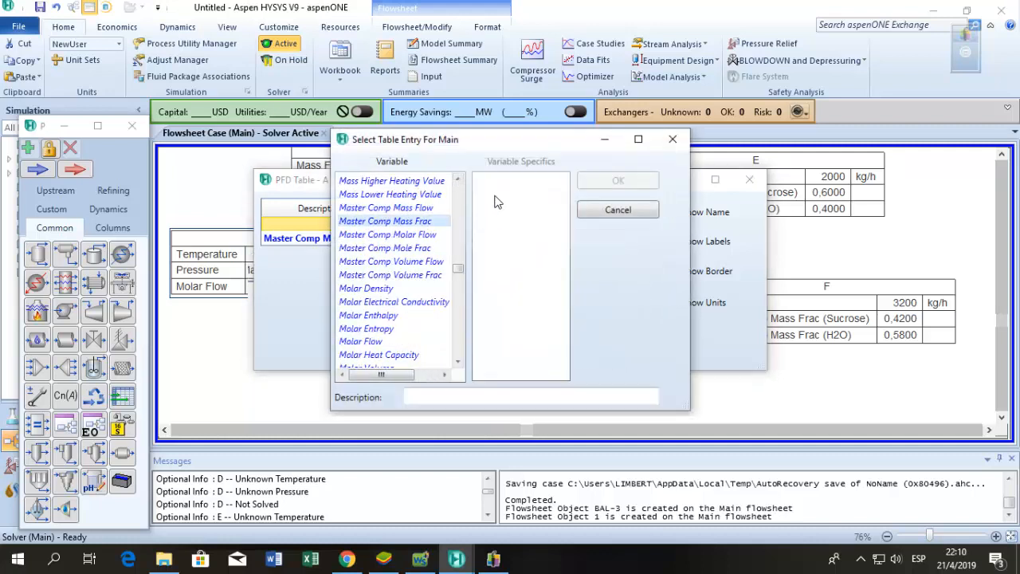
pyautogui.click(501, 195)
pyautogui.click(617, 181)
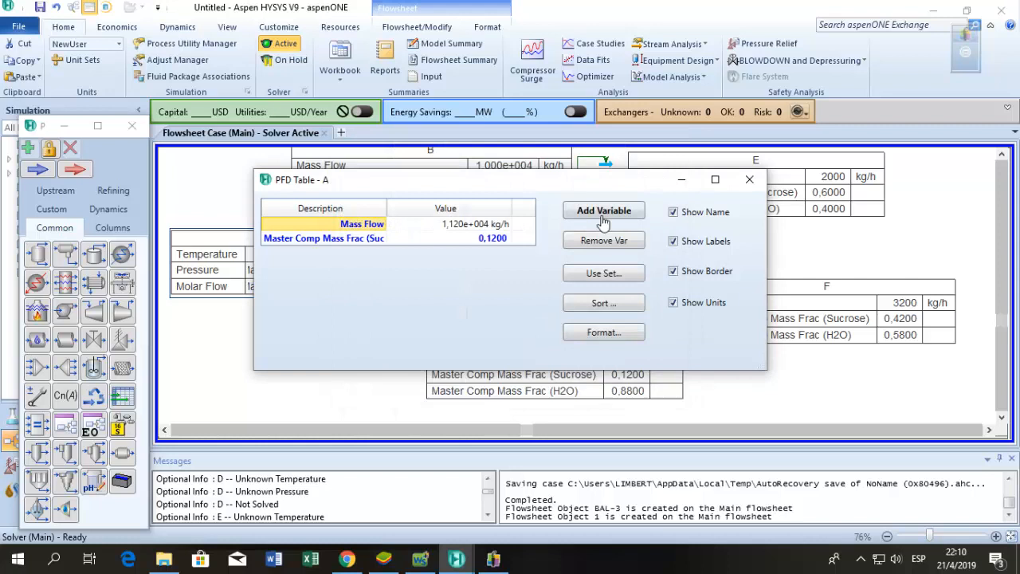
pyautogui.click(749, 179)
pyautogui.scroll(-1, 651, 361)
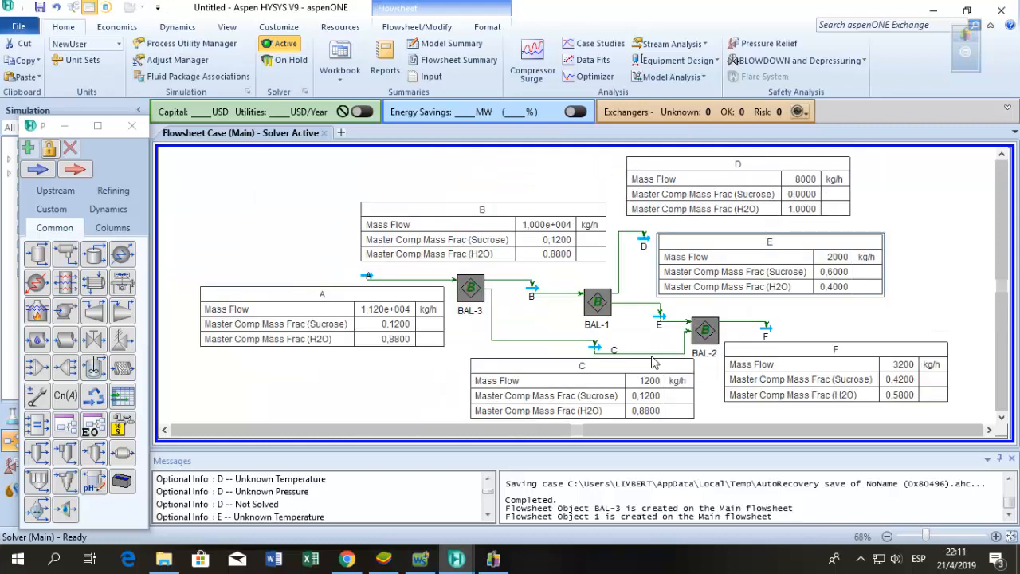